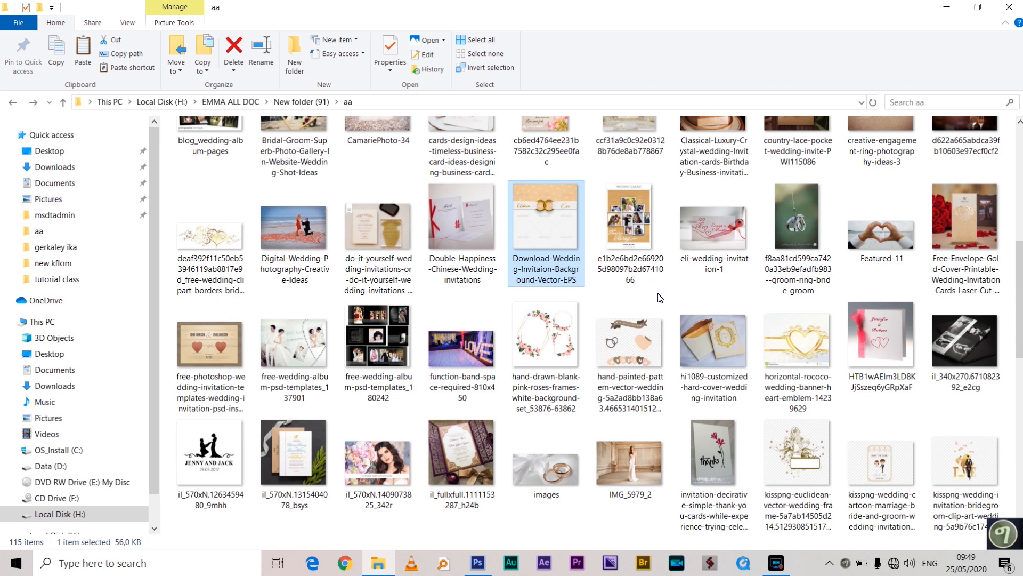
# Step: Look through the wedding images and photos in the aa folder for a picture to edit
pyautogui.scroll(-5, 666, 314)
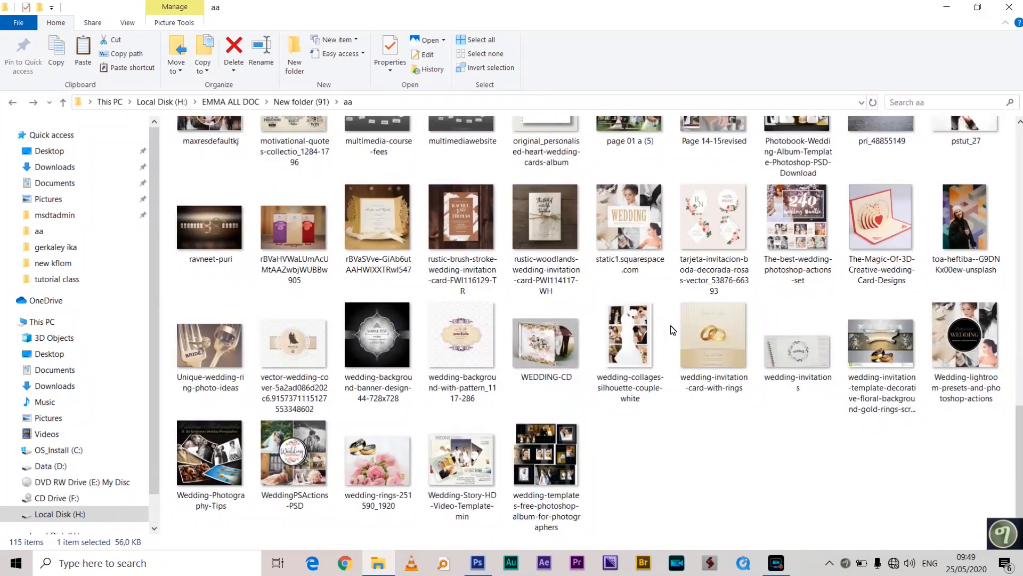
pyautogui.scroll(10, 673, 331)
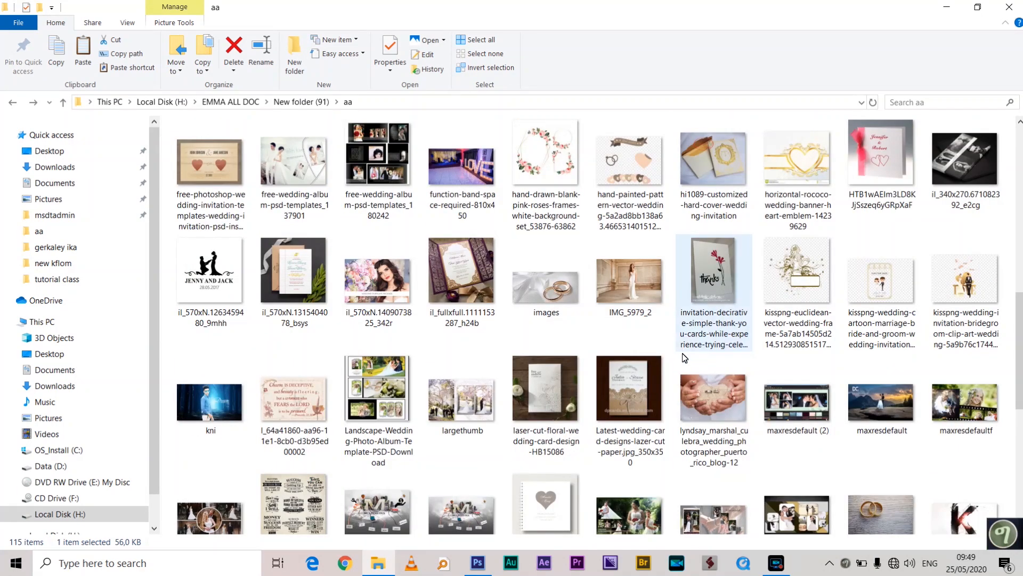
pyautogui.scroll(2, 674, 346)
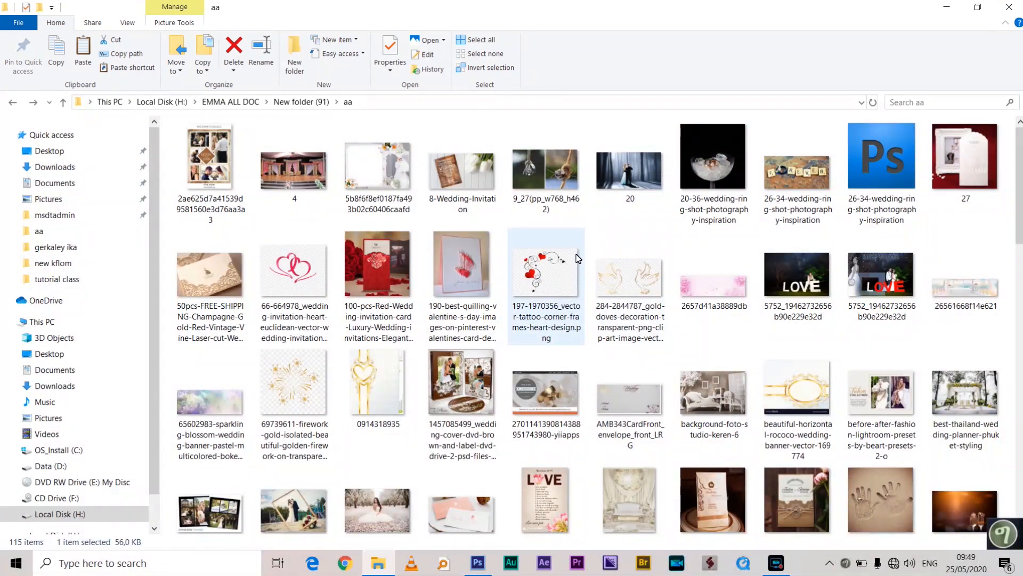
pyautogui.click(575, 225)
pyautogui.scroll(-3, 578, 229)
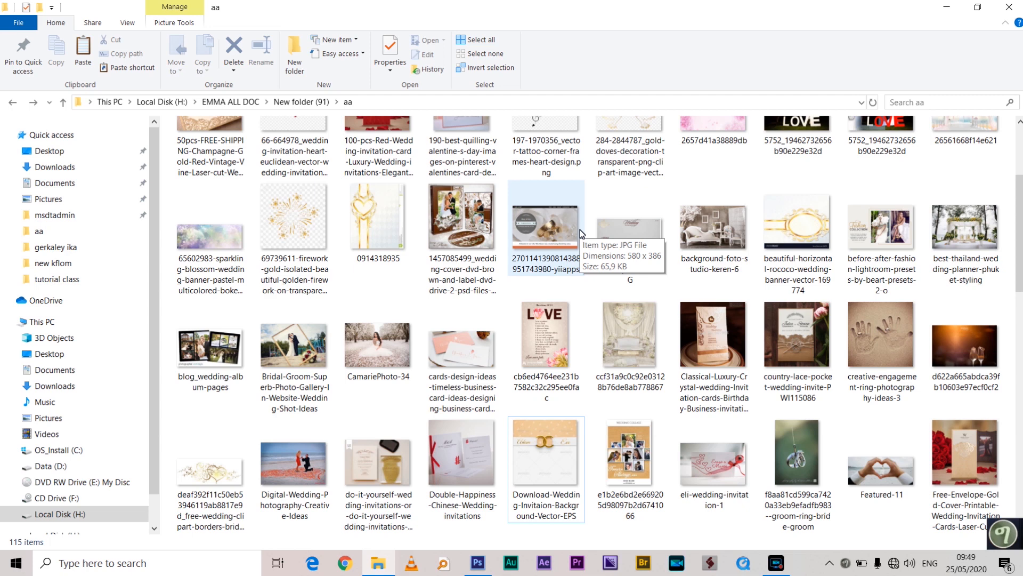
pyautogui.scroll(-4, 581, 234)
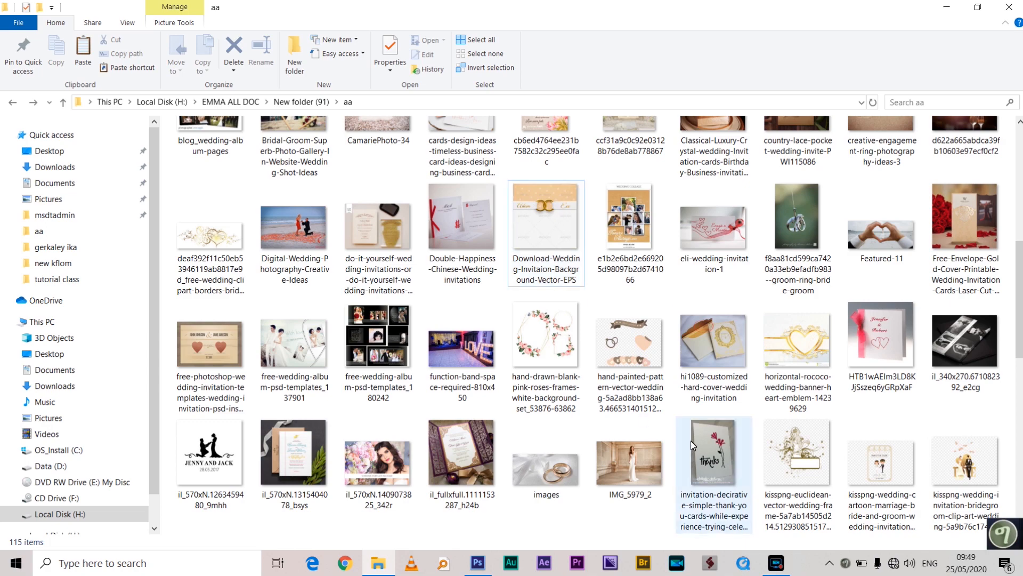
pyautogui.scroll(-10, 695, 406)
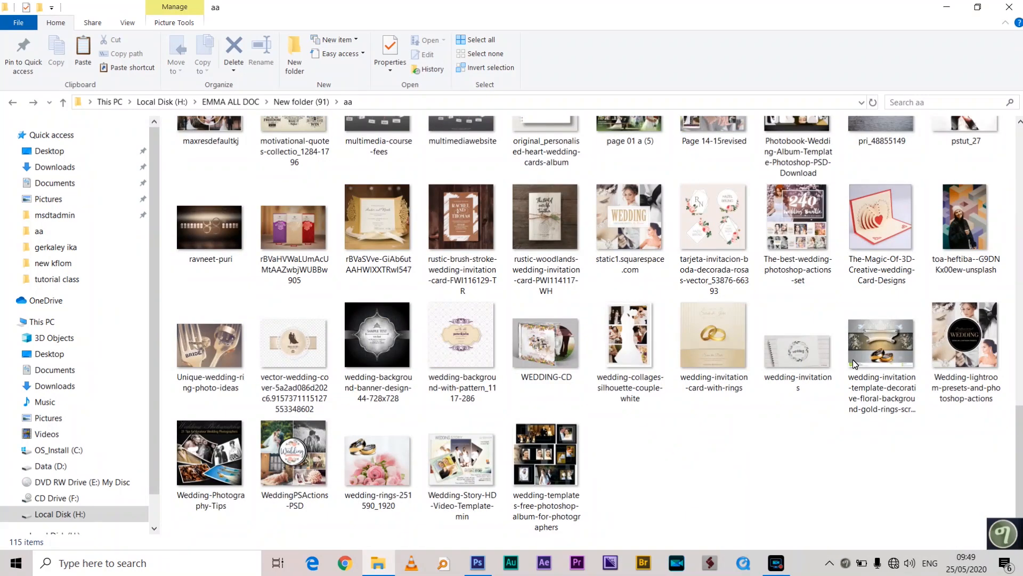
pyautogui.click(461, 137)
pyautogui.scroll(-1, 762, 419)
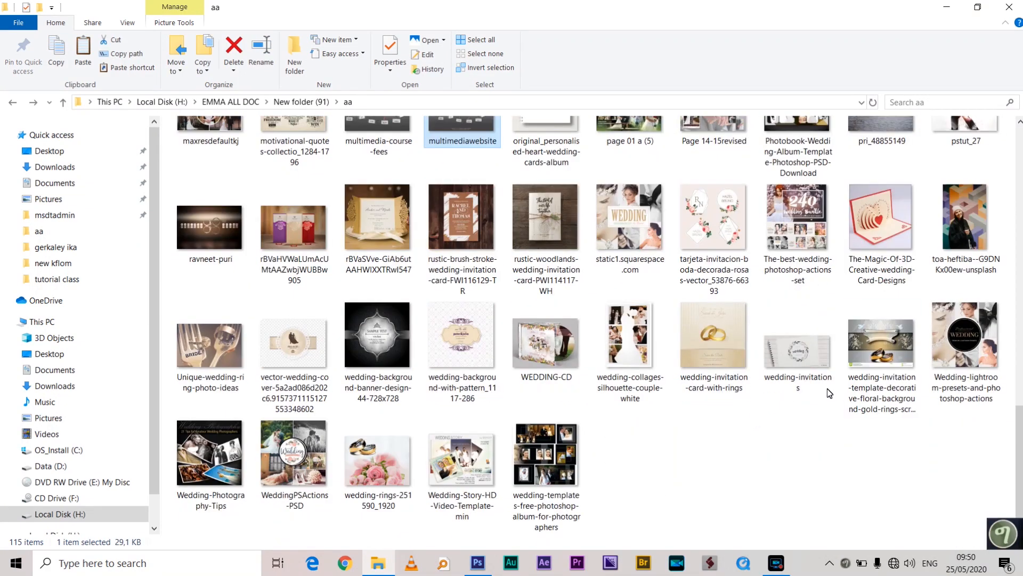
# Step: Open the toa-heftiba--G9DNKx00ew-unsplash photo from the aa folder in Photoshop
pyautogui.click(967, 221)
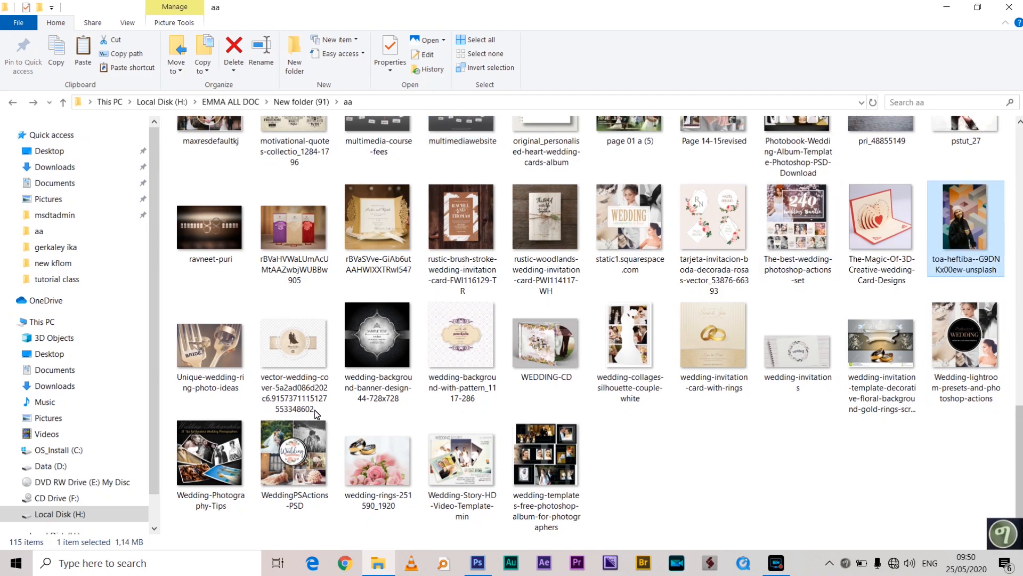
pyautogui.click(478, 560)
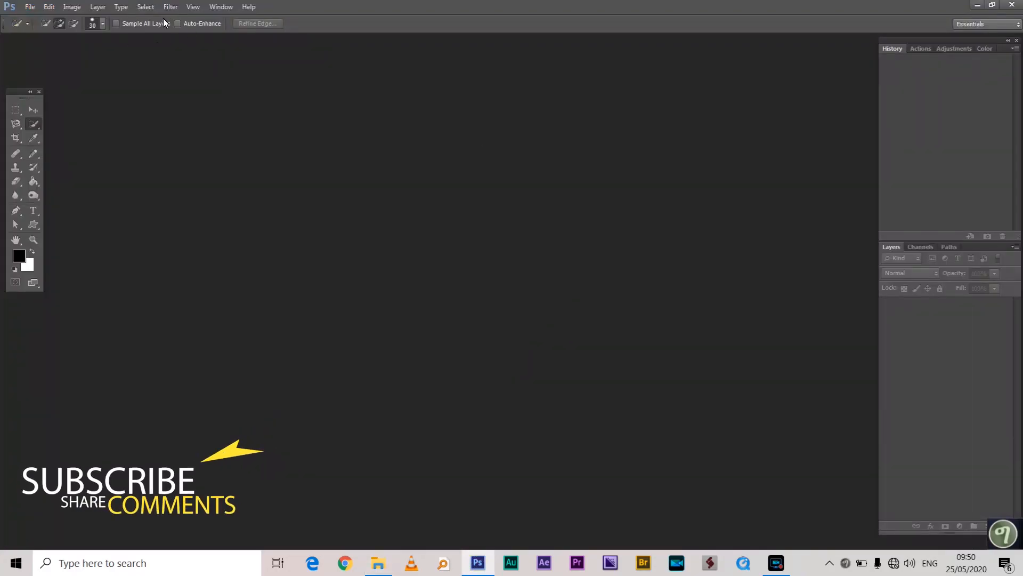
pyautogui.click(373, 565)
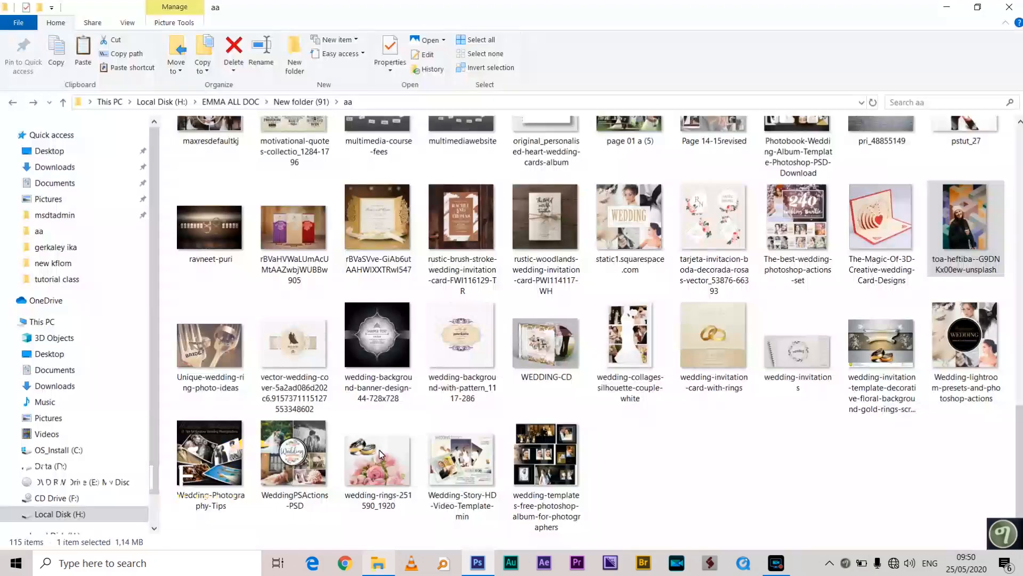
pyautogui.moveTo(426, 6); pyautogui.dragTo(409, 110)
pyautogui.scroll(-10, 773, 371)
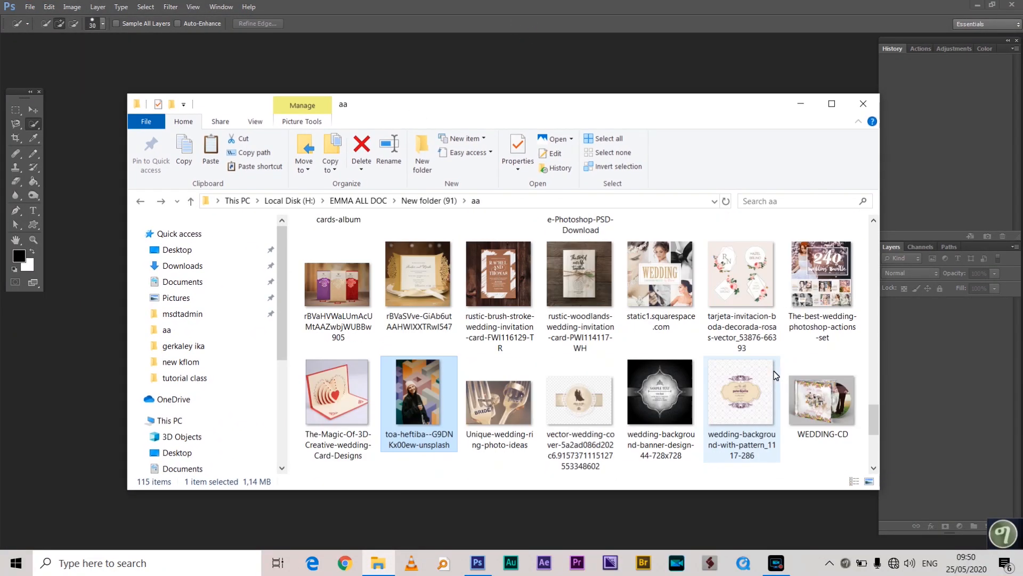
pyautogui.scroll(4, 773, 370)
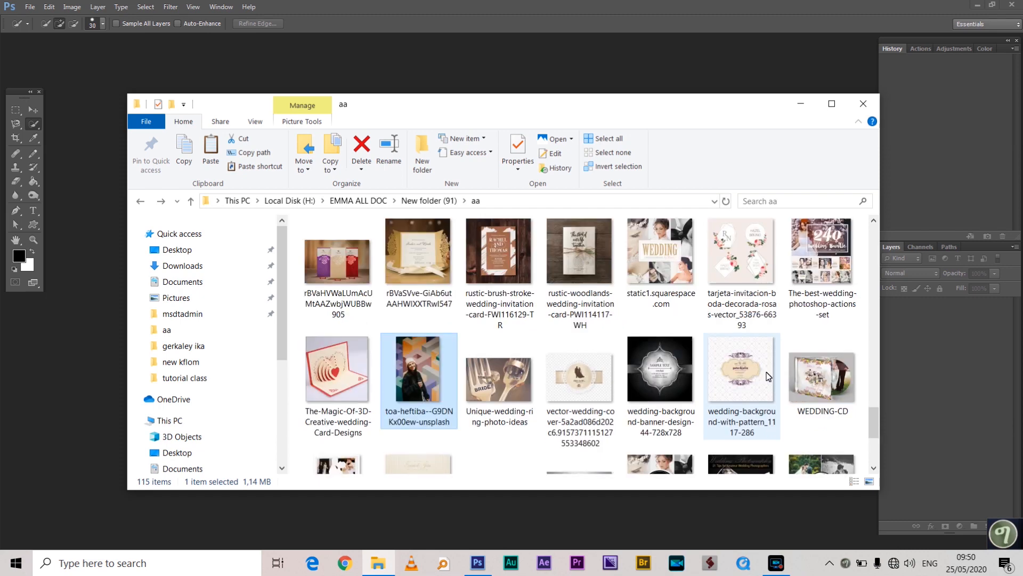
pyautogui.moveTo(401, 357); pyautogui.dragTo(91, 143)
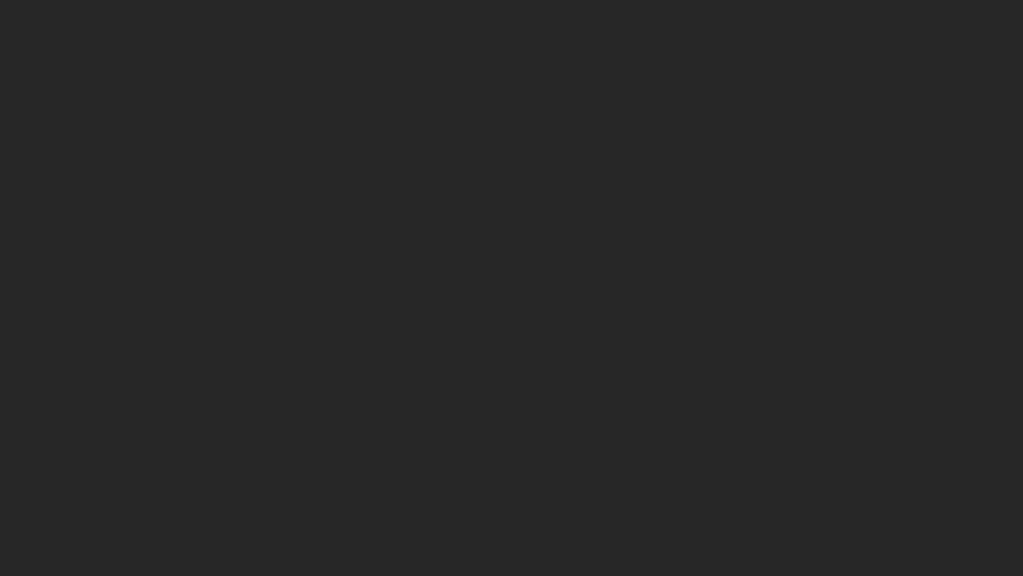
# Step: Duplicate the Background layer and hide the original
pyautogui.moveTo(941, 310); pyautogui.dragTo(961, 556)
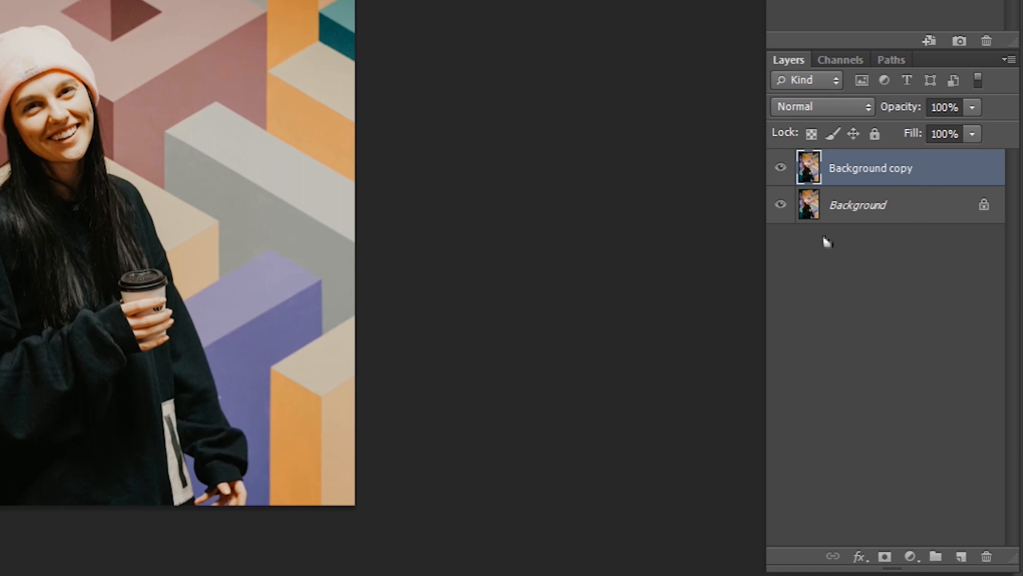
pyautogui.click(779, 205)
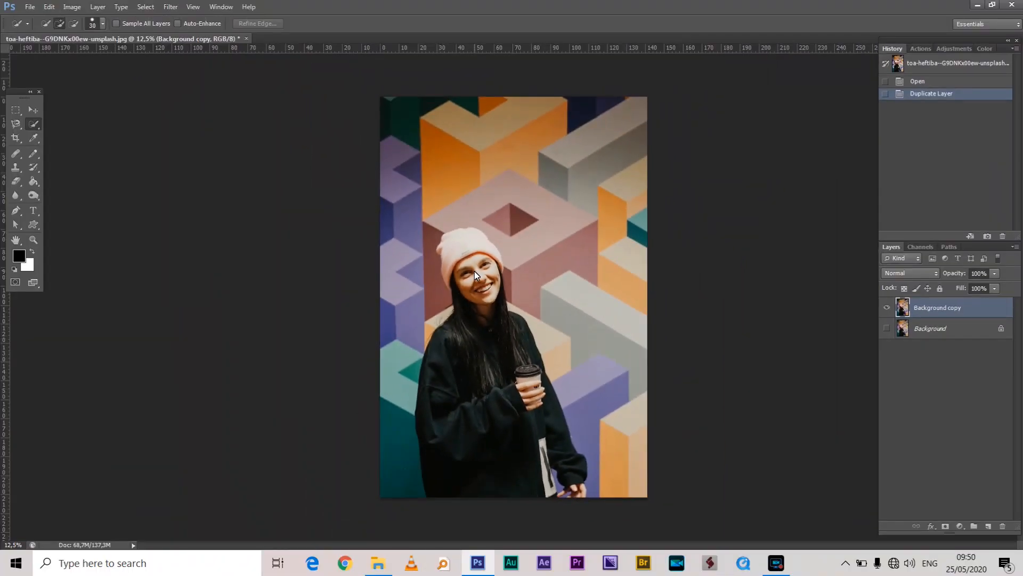
# Step: Examine the woman's face, hair, sweater and hands up close in the photo
pyautogui.scroll(2, 468, 297)
pyautogui.scroll(-2, 468, 296)
pyautogui.scroll(5, 467, 338)
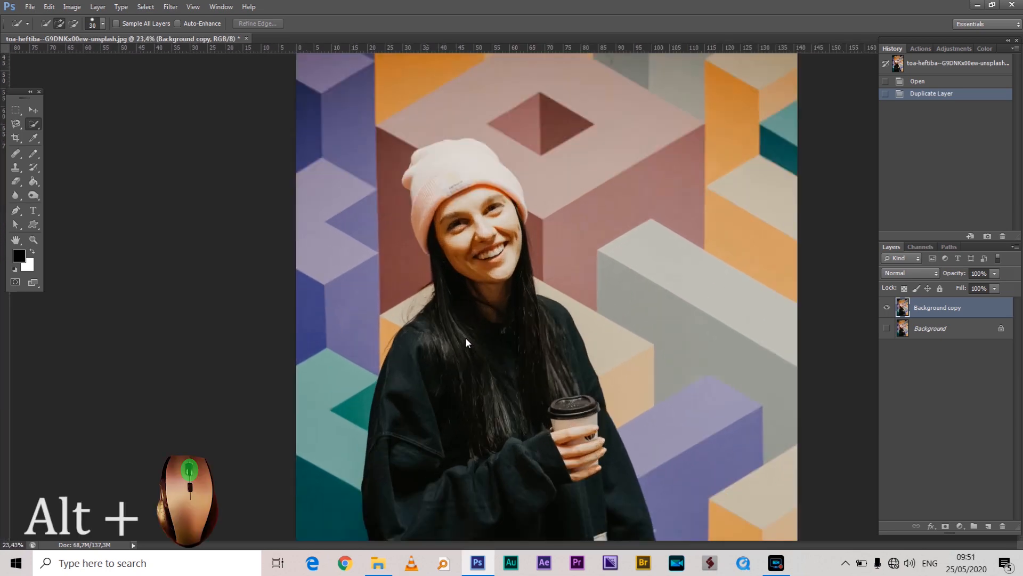
pyautogui.scroll(2, 466, 342)
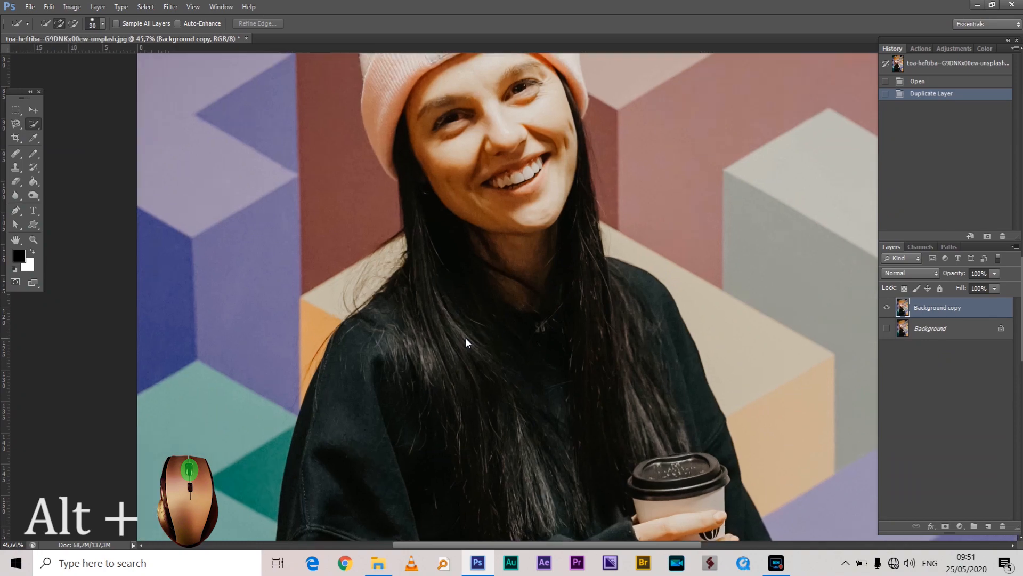
pyautogui.scroll(-3, 440, 290)
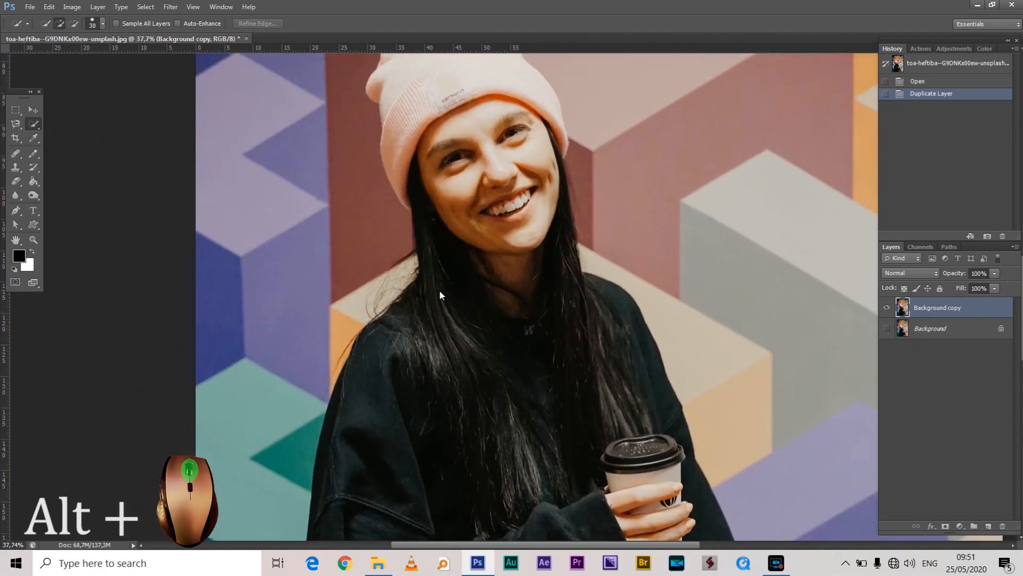
pyautogui.scroll(1, 503, 354)
pyautogui.scroll(-3, 501, 362)
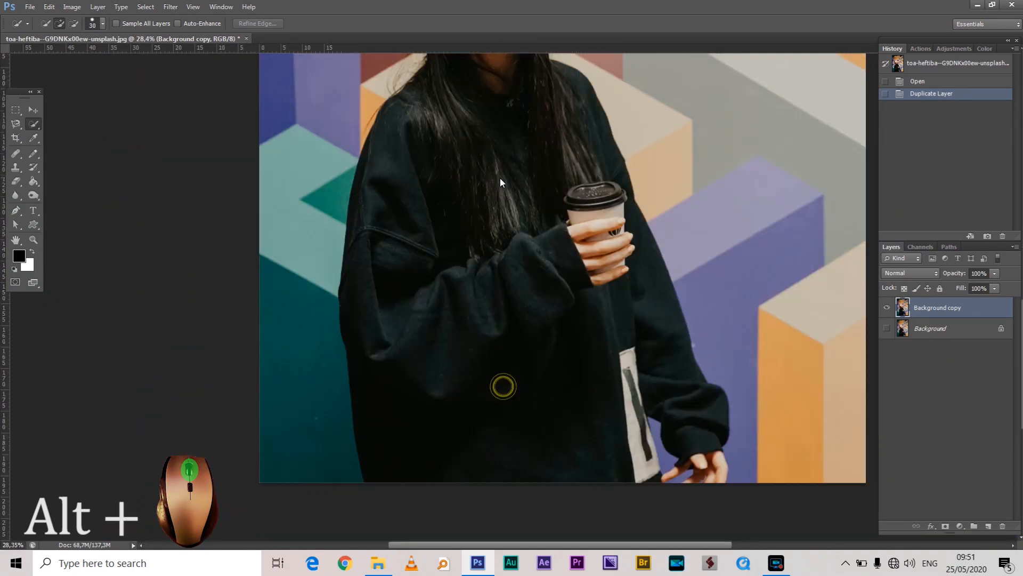
pyautogui.scroll(1, 489, 236)
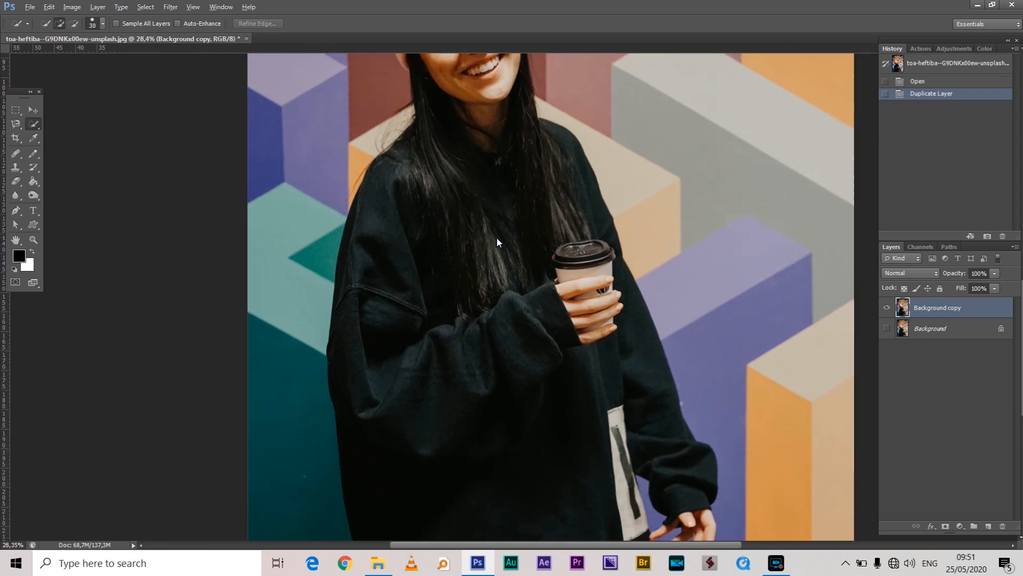
pyautogui.scroll(1, 484, 257)
pyautogui.scroll(-1, 474, 256)
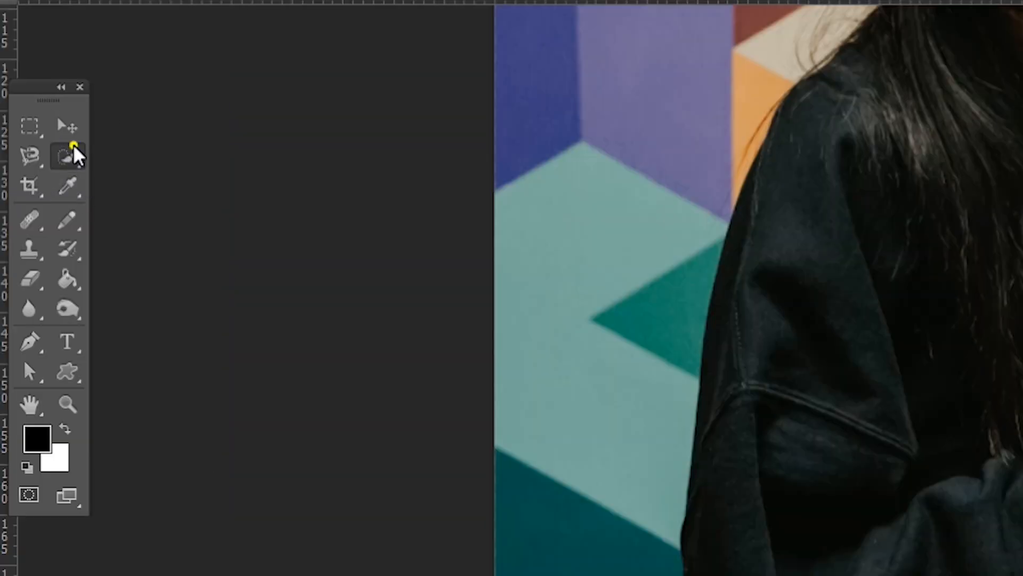
pyautogui.moveTo(75, 154)
pyautogui.mouseDown()
pyautogui.moveTo(108, 158)
pyautogui.moveTo(121, 176)
pyautogui.mouseUp()
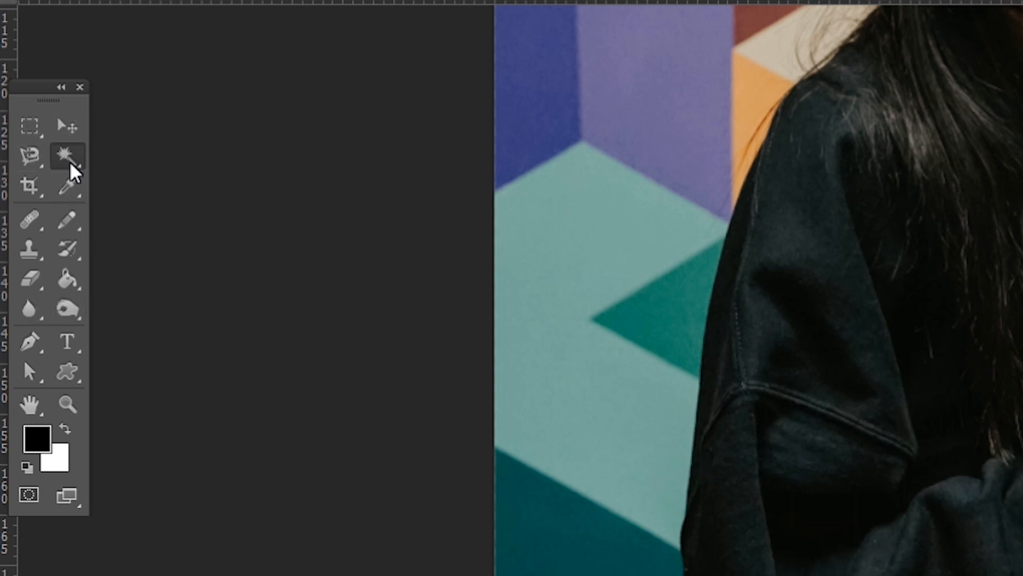
pyautogui.click(73, 159)
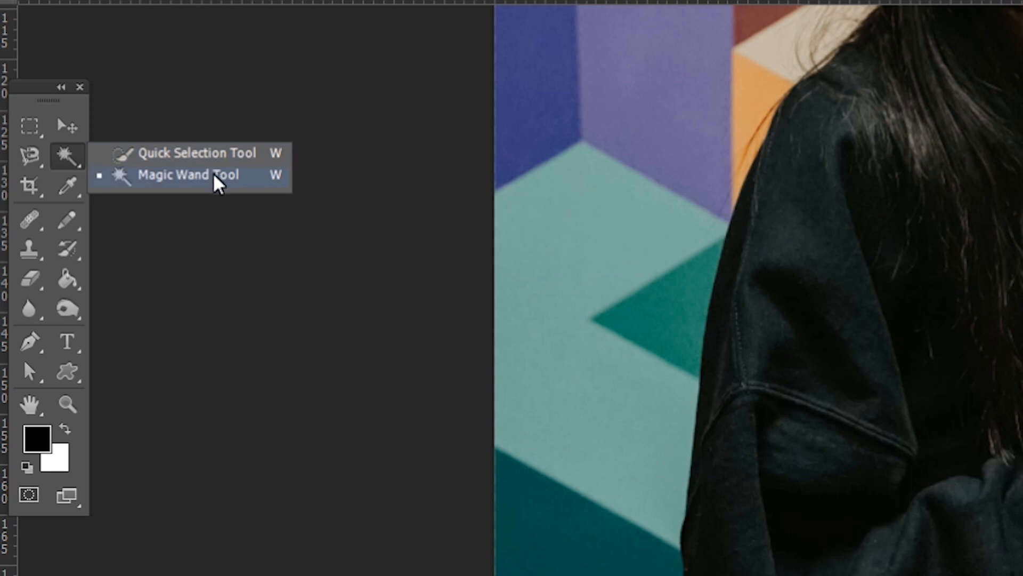
pyautogui.click(24, 162)
pyautogui.click(66, 154)
pyautogui.click(62, 153)
pyautogui.click(32, 158)
pyautogui.click(68, 160)
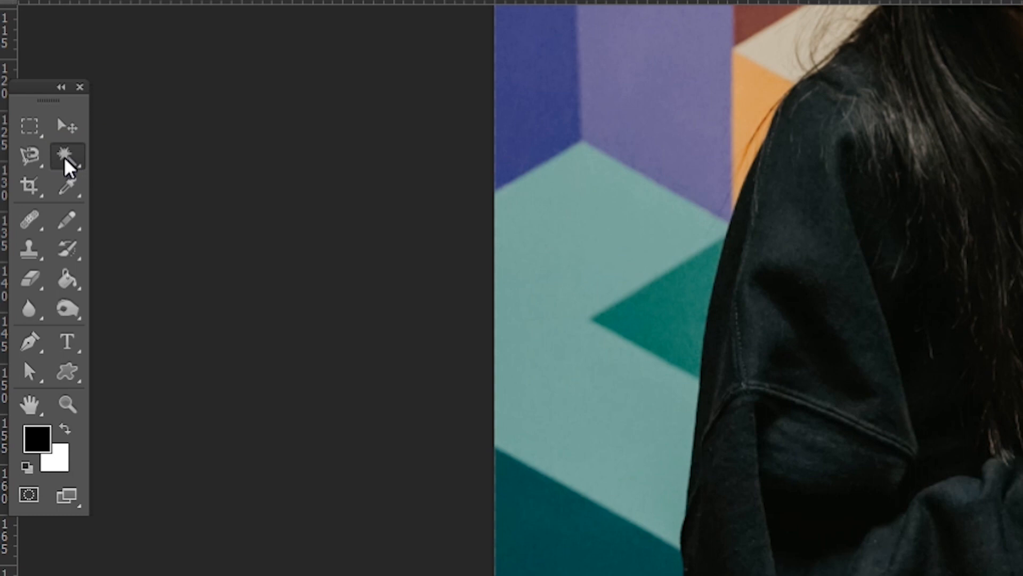
# Step: Use the Quick Selection tool to select the purple and teal wall beside the woman's left-hand sleeve, down to the photo's lower edge
pyautogui.click(65, 160)
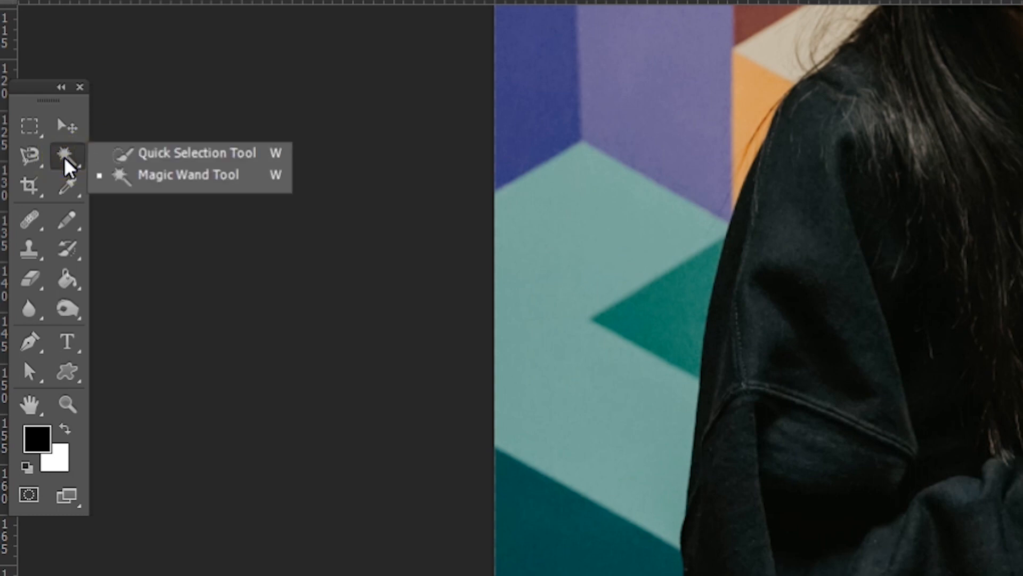
pyautogui.click(160, 158)
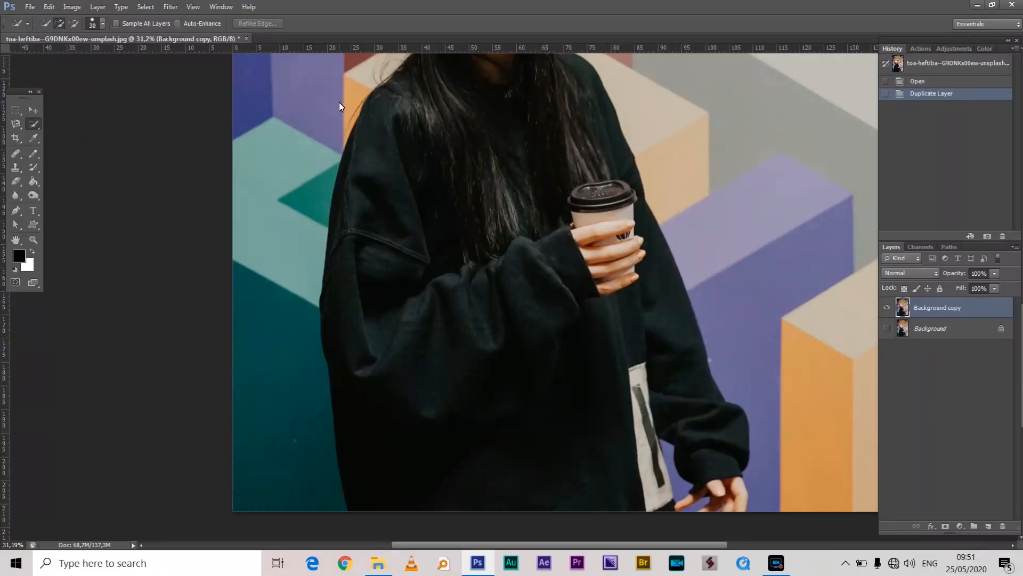
pyautogui.moveTo(322, 167); pyautogui.dragTo(315, 243)
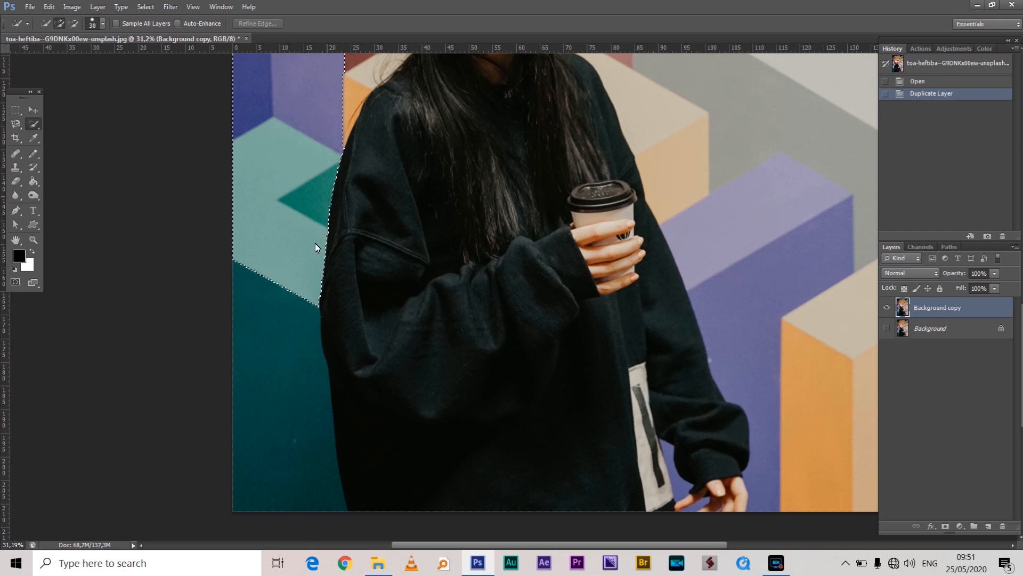
pyautogui.click(293, 464)
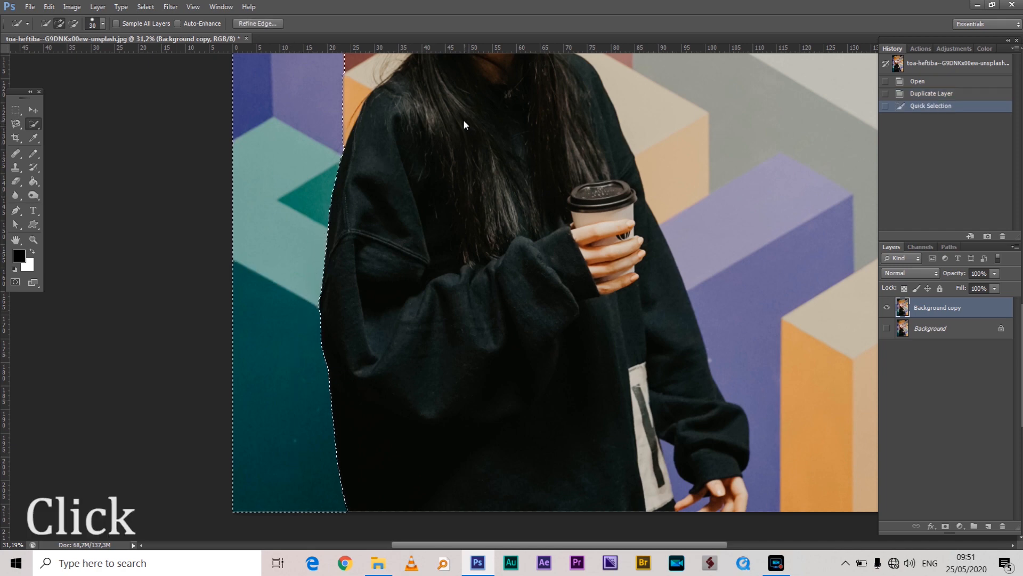
# Step: Extend the quick selection over the orange patch at the shoulder and the maroon wall around the woman's hair and hat
pyautogui.moveTo(464, 96); pyautogui.dragTo(452, 255)
pyautogui.scroll(1, 417, 219)
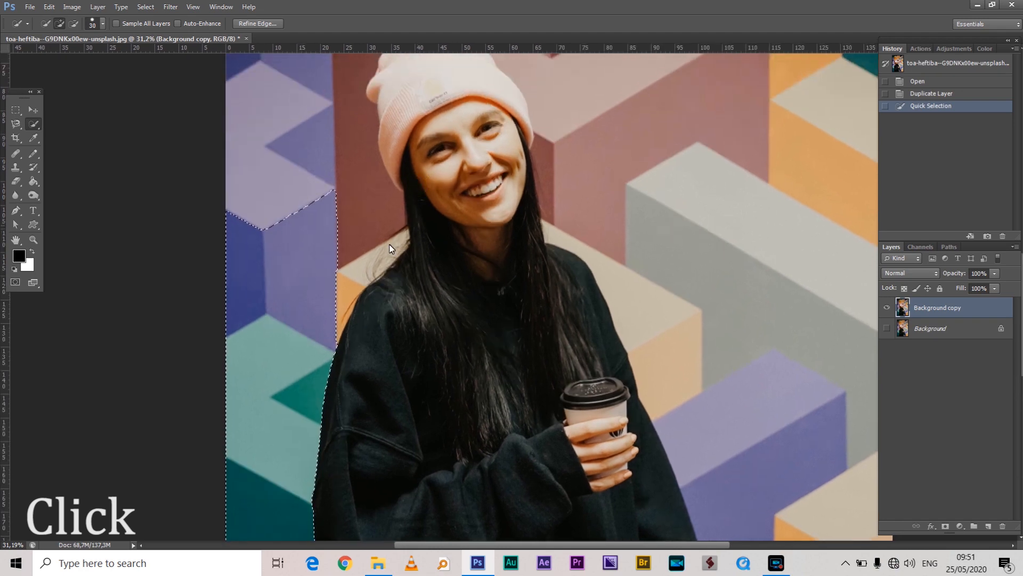
pyautogui.moveTo(330, 350); pyautogui.dragTo(355, 283)
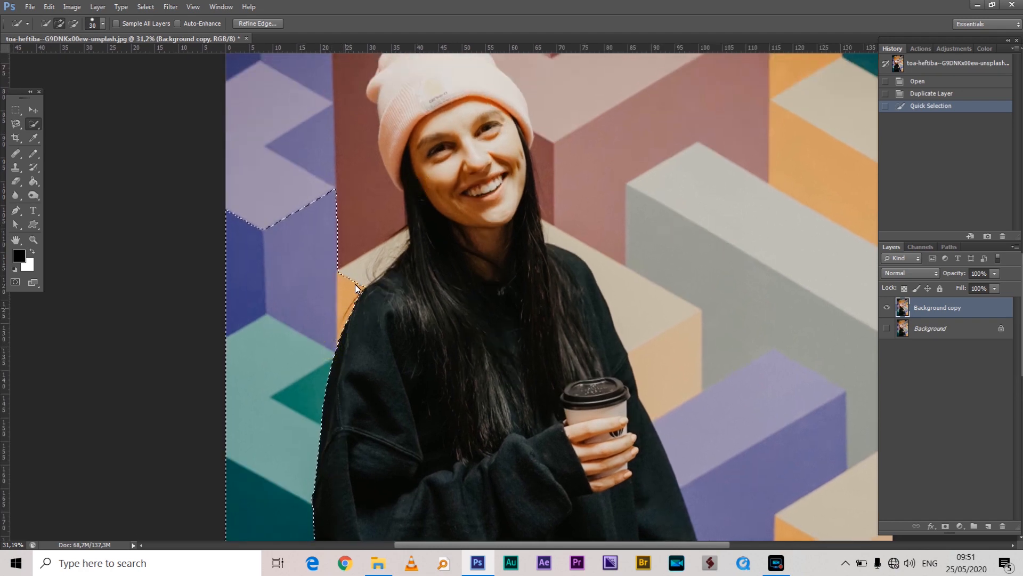
pyautogui.moveTo(395, 210)
pyautogui.mouseDown()
pyautogui.moveTo(403, 233)
pyautogui.moveTo(371, 125)
pyautogui.mouseUp()
pyautogui.moveTo(382, 82); pyautogui.dragTo(361, 164)
pyautogui.moveTo(353, 130)
pyautogui.mouseDown()
pyautogui.moveTo(388, 105)
pyautogui.moveTo(452, 104)
pyautogui.moveTo(494, 137)
pyautogui.moveTo(524, 184)
pyautogui.moveTo(542, 253)
pyautogui.mouseUp()
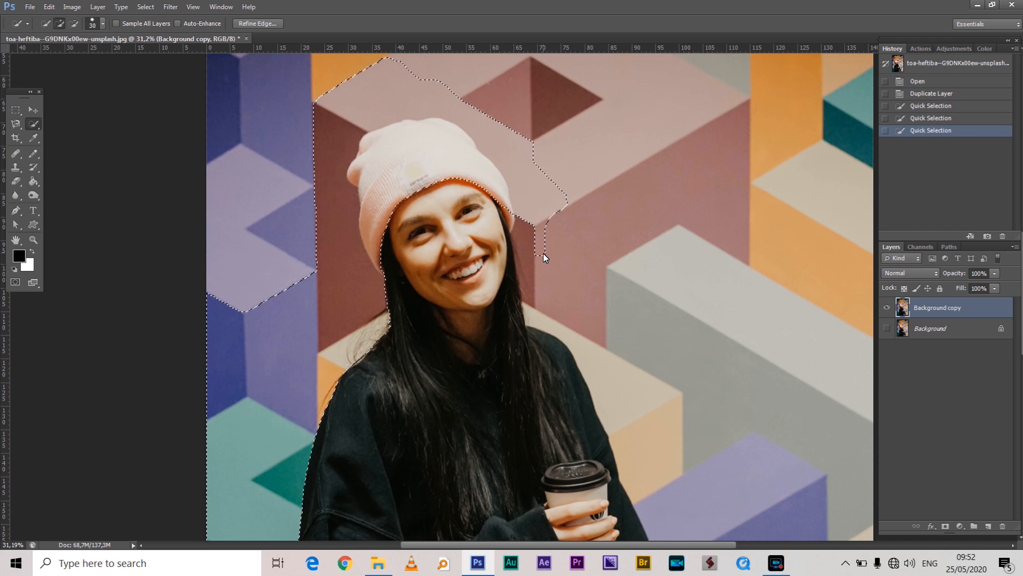
pyautogui.moveTo(543, 253); pyautogui.dragTo(542, 254)
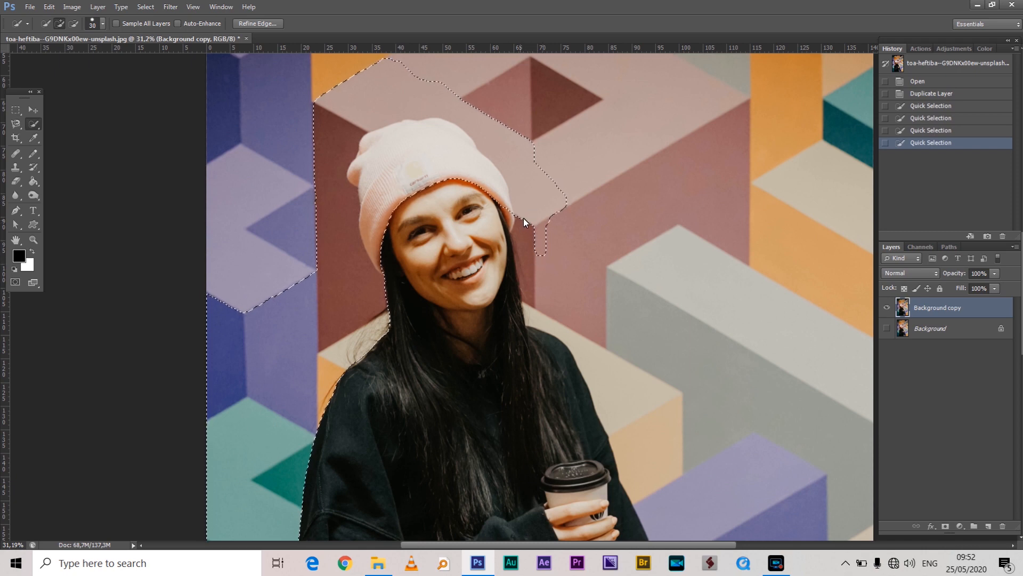
pyautogui.moveTo(525, 220)
pyautogui.mouseDown()
pyautogui.moveTo(522, 255)
pyautogui.moveTo(547, 320)
pyautogui.moveTo(533, 313)
pyautogui.moveTo(643, 405)
pyautogui.moveTo(563, 291)
pyautogui.moveTo(534, 223)
pyautogui.moveTo(523, 148)
pyautogui.mouseUp()
# Step: Extend the quick selection over the background along the cup-side shoulder and sleeve, including the purple gap between the sweater and lowered cuff
pyautogui.scroll(4, 500, 96)
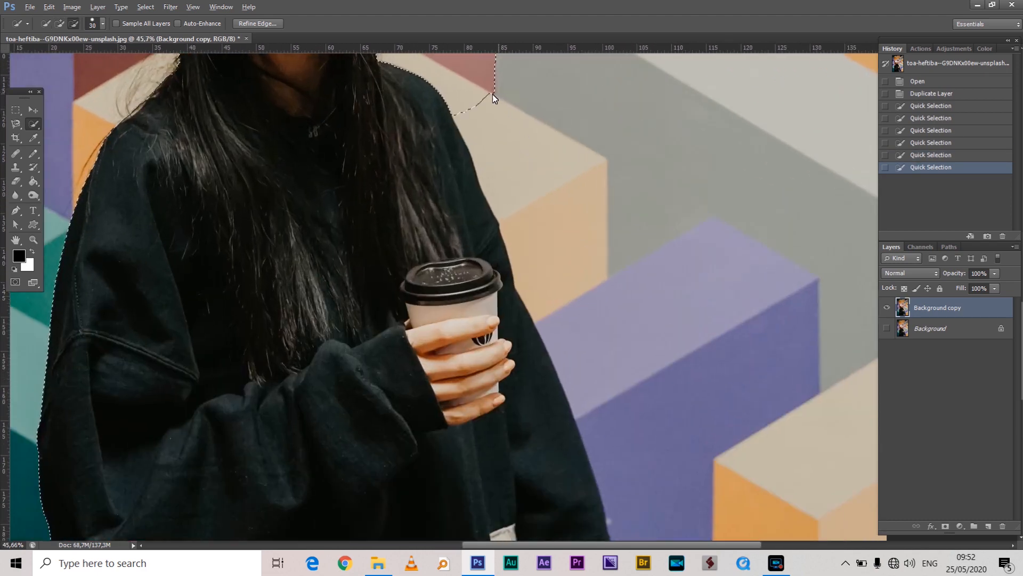
pyautogui.moveTo(472, 118)
pyautogui.mouseDown()
pyautogui.moveTo(506, 225)
pyautogui.moveTo(569, 333)
pyautogui.mouseUp()
pyautogui.moveTo(606, 378)
pyautogui.mouseDown()
pyautogui.moveTo(571, 162)
pyautogui.moveTo(570, 228)
pyautogui.moveTo(668, 391)
pyautogui.moveTo(676, 207)
pyautogui.mouseUp()
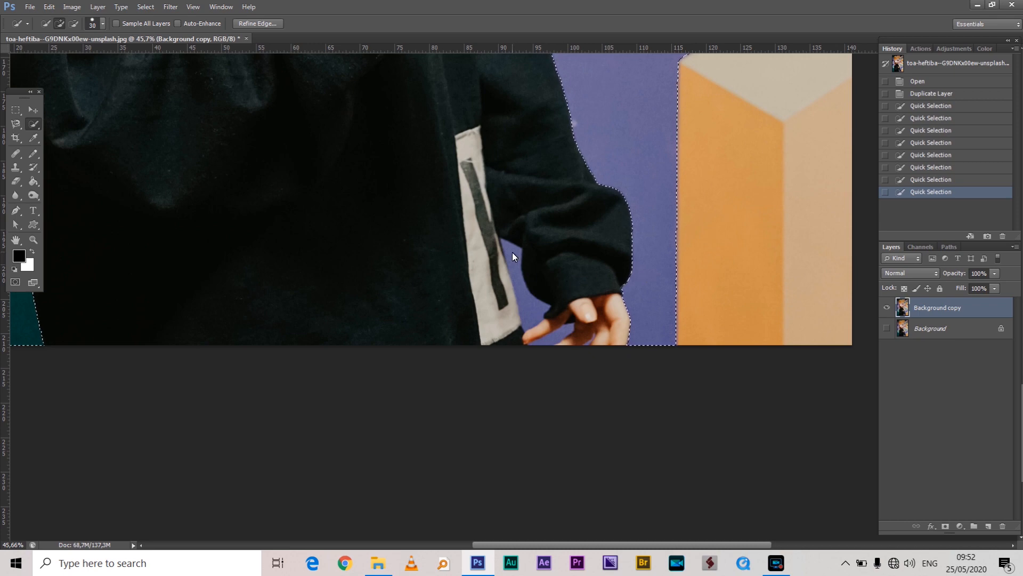
pyautogui.moveTo(513, 251); pyautogui.dragTo(525, 279)
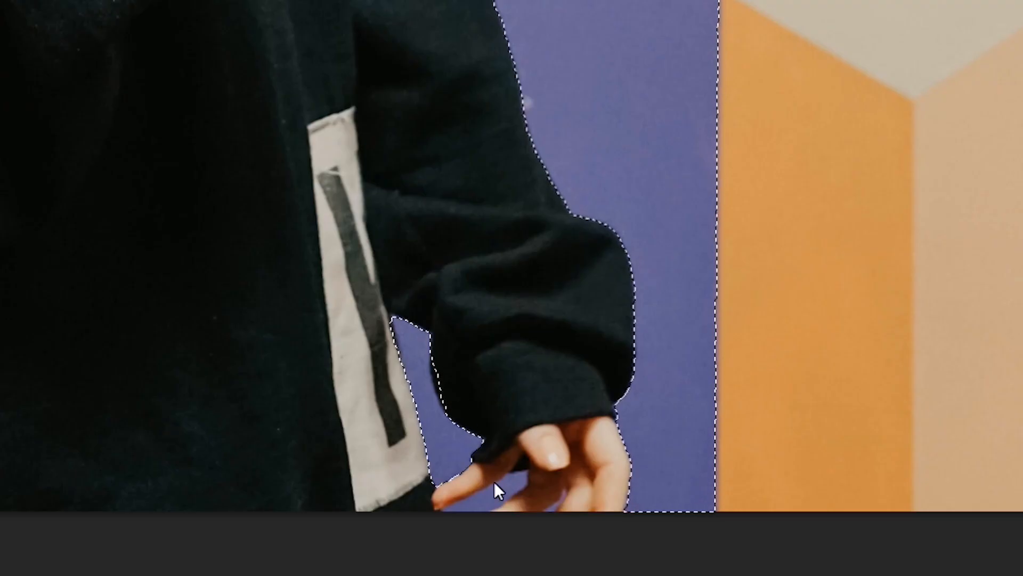
# Step: Add the purple gap between the lowered hand's fingers to the quick selection, and undo the stroke that spills onto the fingers
pyautogui.moveTo(517, 480)
pyautogui.mouseDown()
pyautogui.moveTo(523, 504)
pyautogui.moveTo(558, 507)
pyautogui.mouseUp()
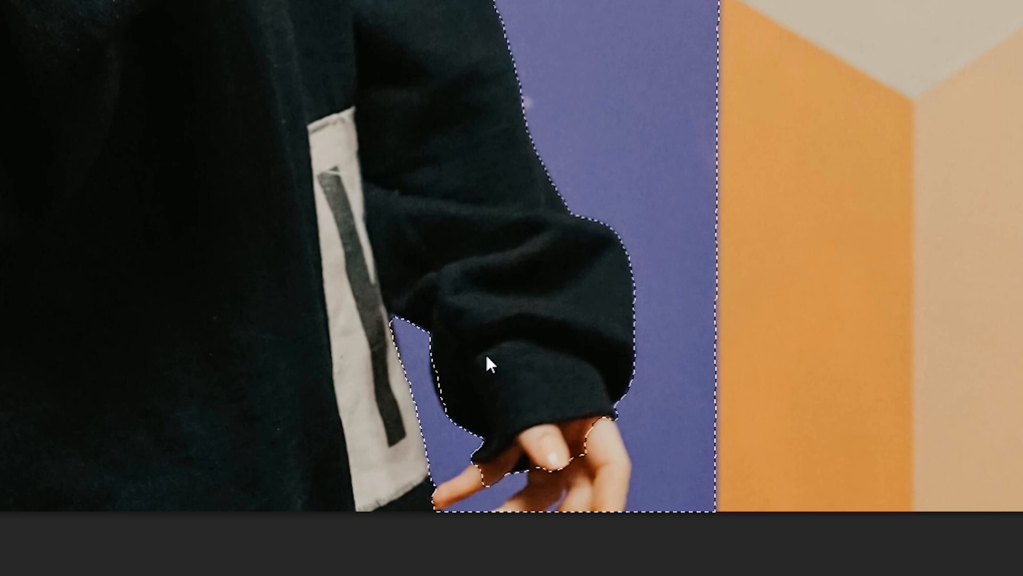
pyautogui.hotkey('ctrl', 'z')
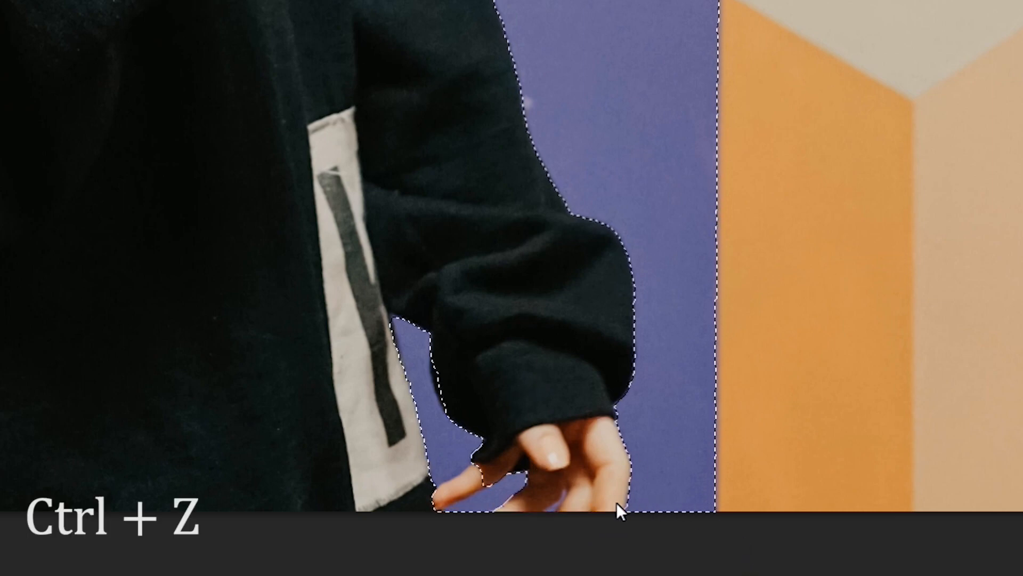
# Step: Try to add the thin purple sliver deeper between the fingers with the Quick Selection tool, and undo the spill onto the cuff and hand
pyautogui.scroll(3, 619, 507)
pyautogui.scroll(1, 450, 525)
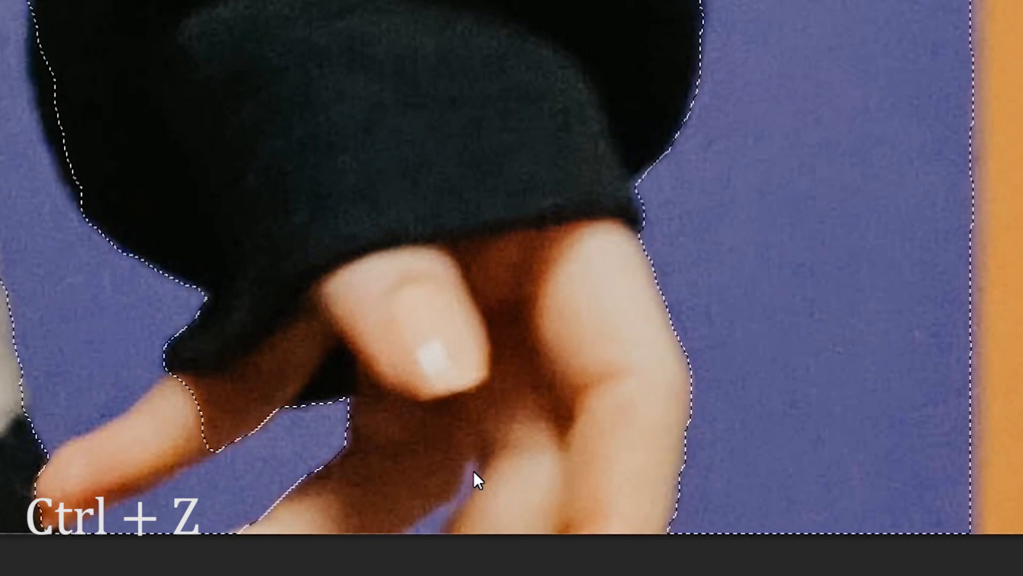
pyautogui.moveTo(468, 471); pyautogui.dragTo(449, 511)
pyautogui.click(510, 488)
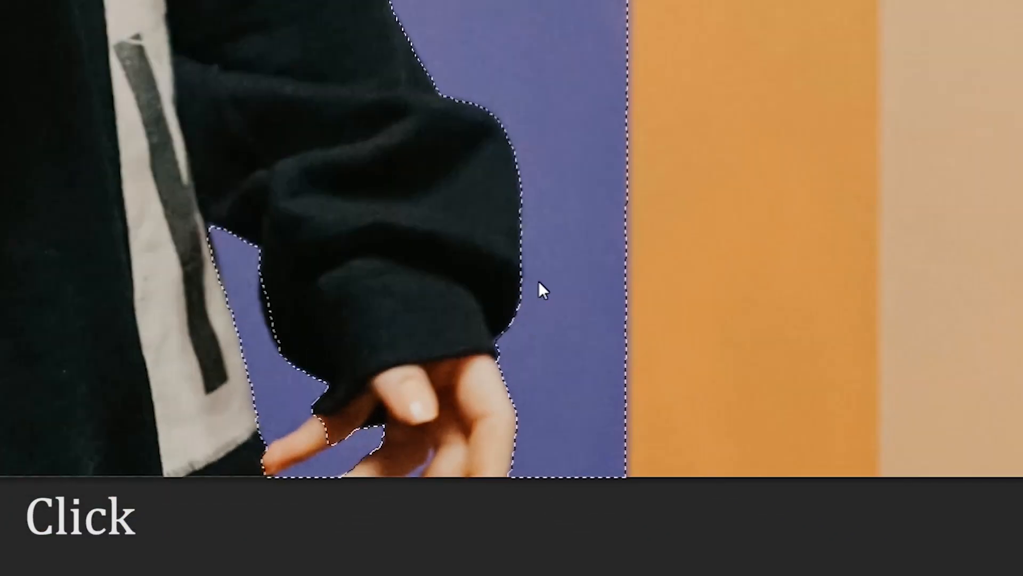
pyautogui.click(350, 412)
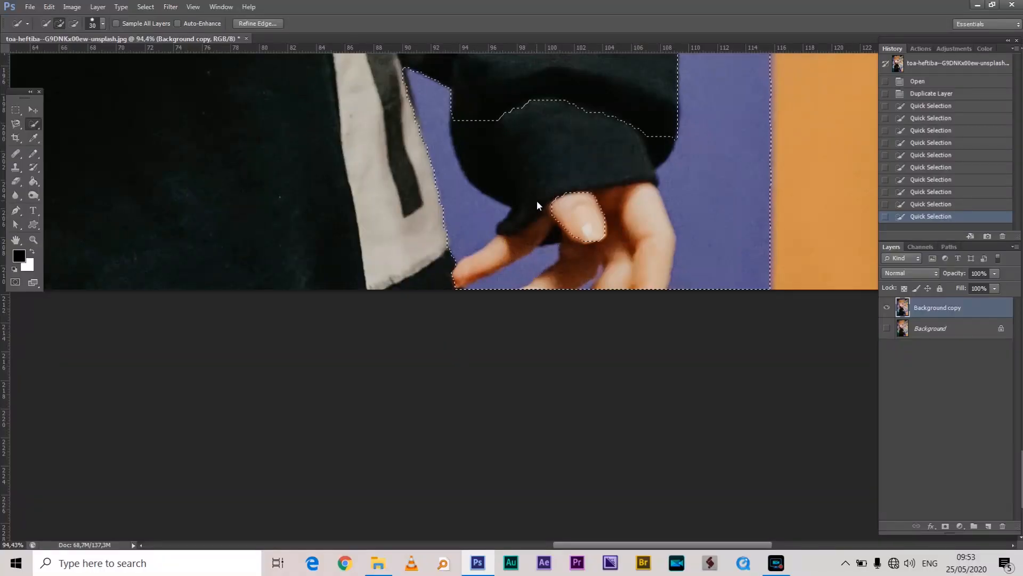
pyautogui.moveTo(536, 204); pyautogui.dragTo(536, 140)
pyautogui.hotkey('ctrl', 'z')
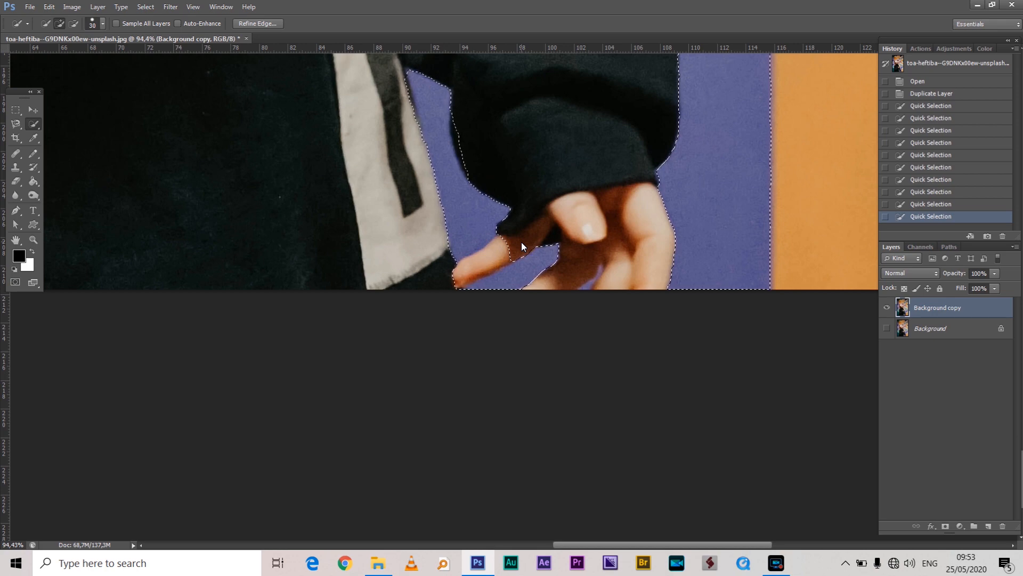
# Step: Subtract the lowered hand's outstretched finger and the inner edge of its sleeve cuff from the quick selection
pyautogui.press('alt')
pyautogui.press('alt')
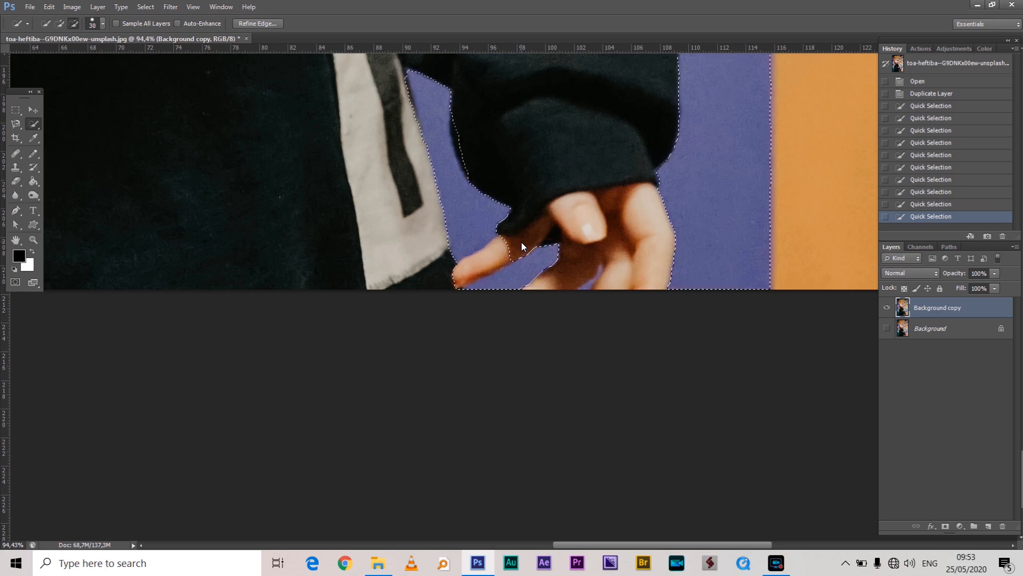
pyautogui.moveTo(521, 238); pyautogui.dragTo(447, 281)
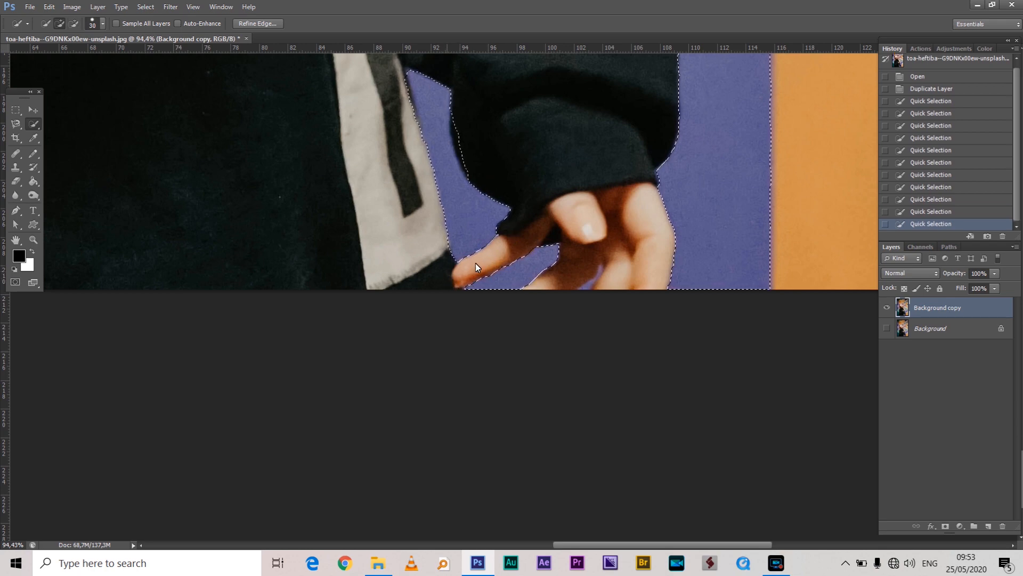
pyautogui.press('alt')
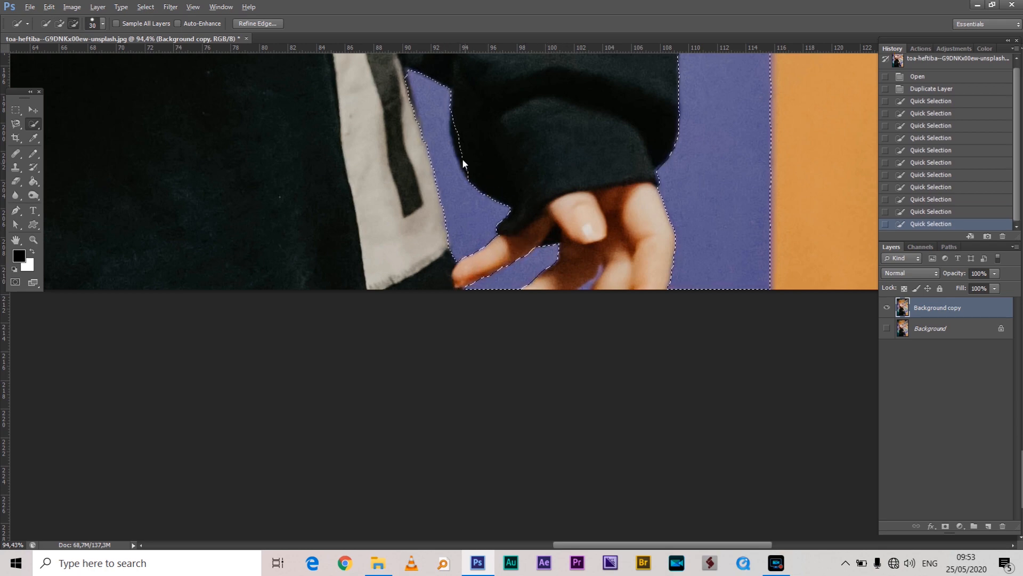
pyautogui.press('alt')
pyautogui.press('alt')
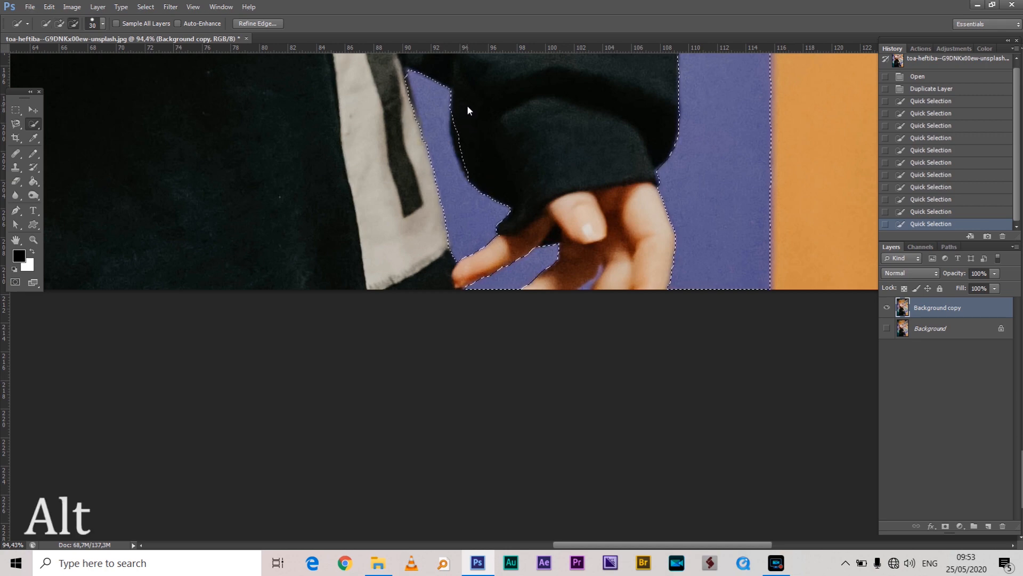
pyautogui.moveTo(460, 127)
pyautogui.mouseDown()
pyautogui.moveTo(481, 182)
pyautogui.moveTo(528, 188)
pyautogui.mouseUp()
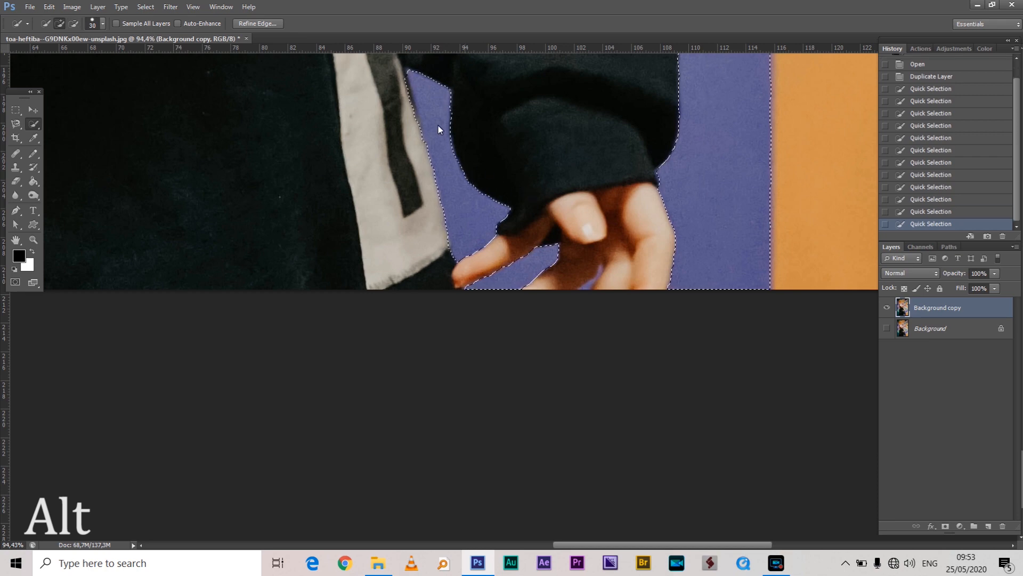
# Step: Subtract the woman's pink beanie from the quick selection, including its folded edge beside the hair
pyautogui.scroll(-1, 523, 174)
pyautogui.scroll(-5, 522, 174)
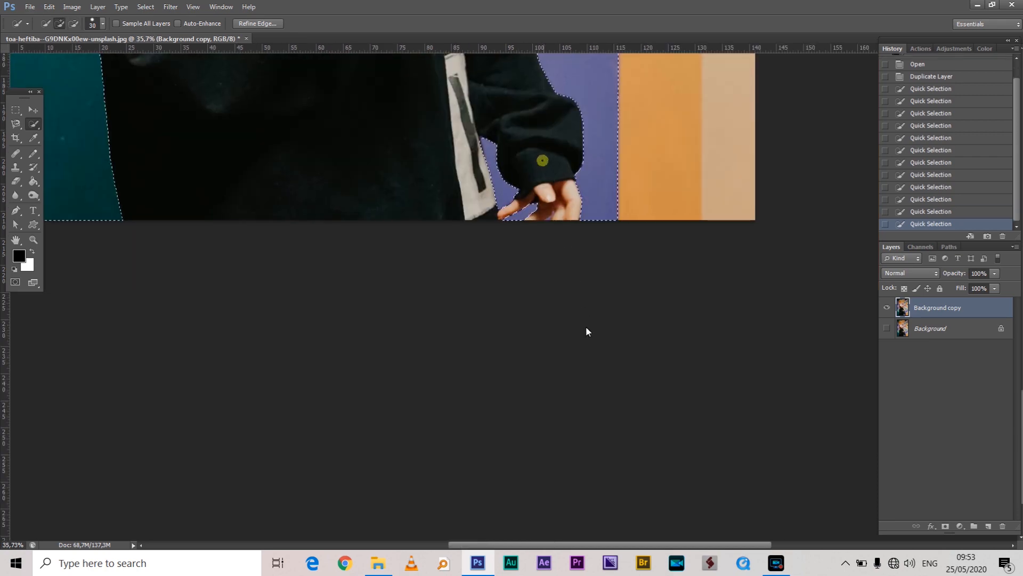
pyautogui.scroll(3, 561, 213)
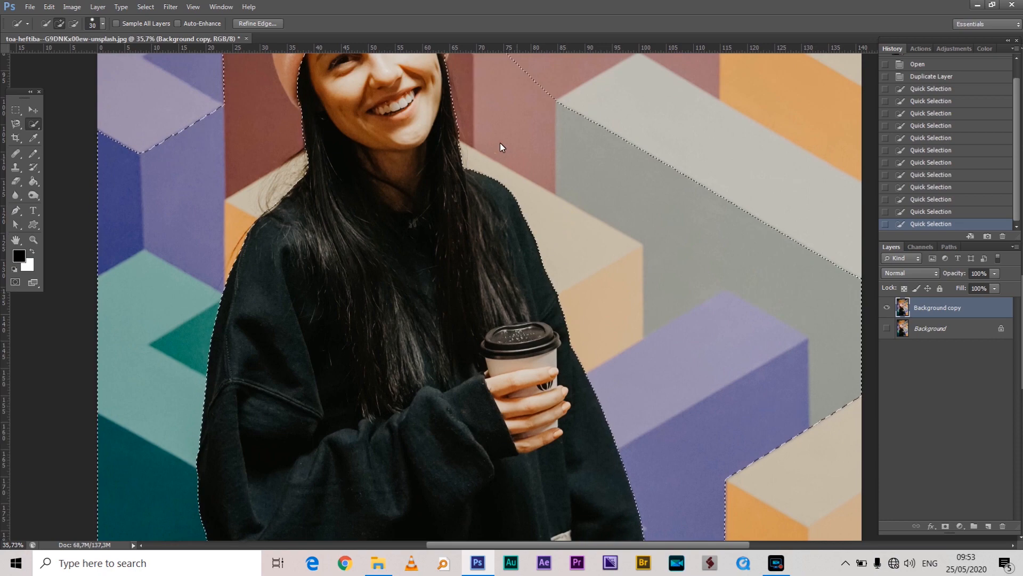
pyautogui.hotkey('ctrl', 'r')
pyautogui.scroll(2, 468, 101)
pyautogui.moveTo(471, 183); pyautogui.dragTo(532, 324)
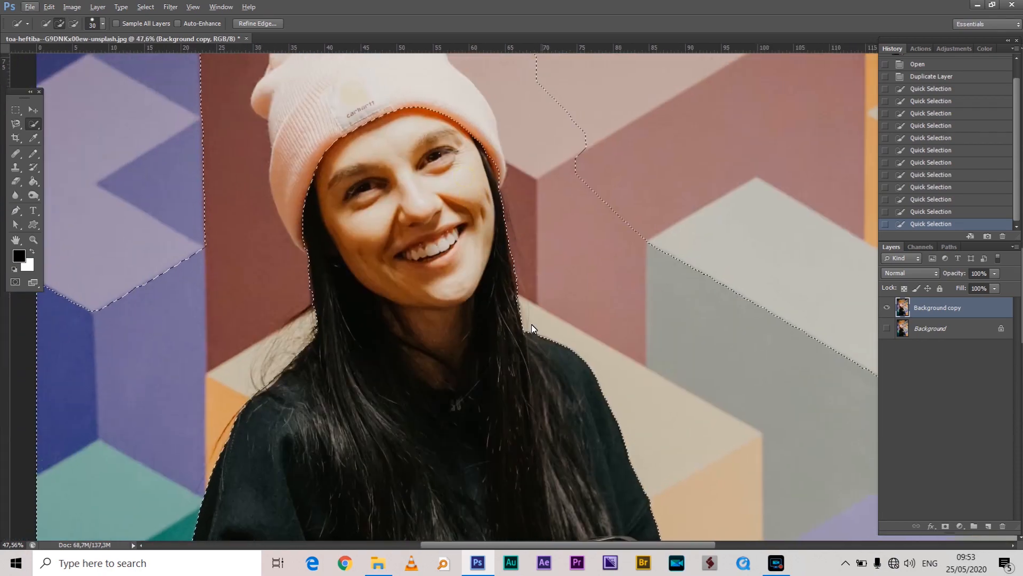
pyautogui.moveTo(507, 190); pyautogui.dragTo(529, 235)
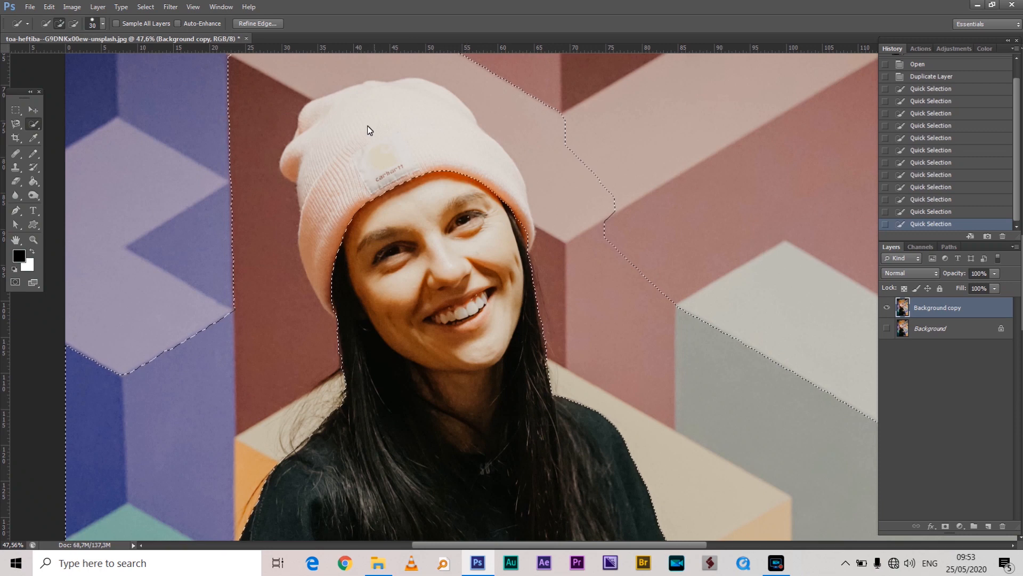
pyautogui.press('alt')
pyautogui.moveTo(405, 120)
pyautogui.mouseDown()
pyautogui.moveTo(413, 107)
pyautogui.moveTo(373, 96)
pyautogui.mouseUp()
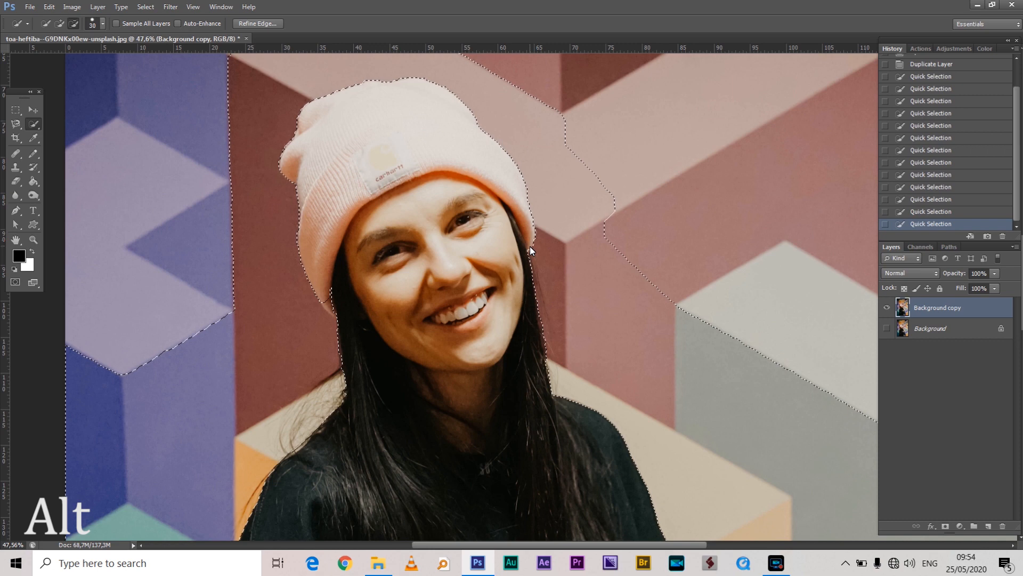
pyautogui.click(331, 293)
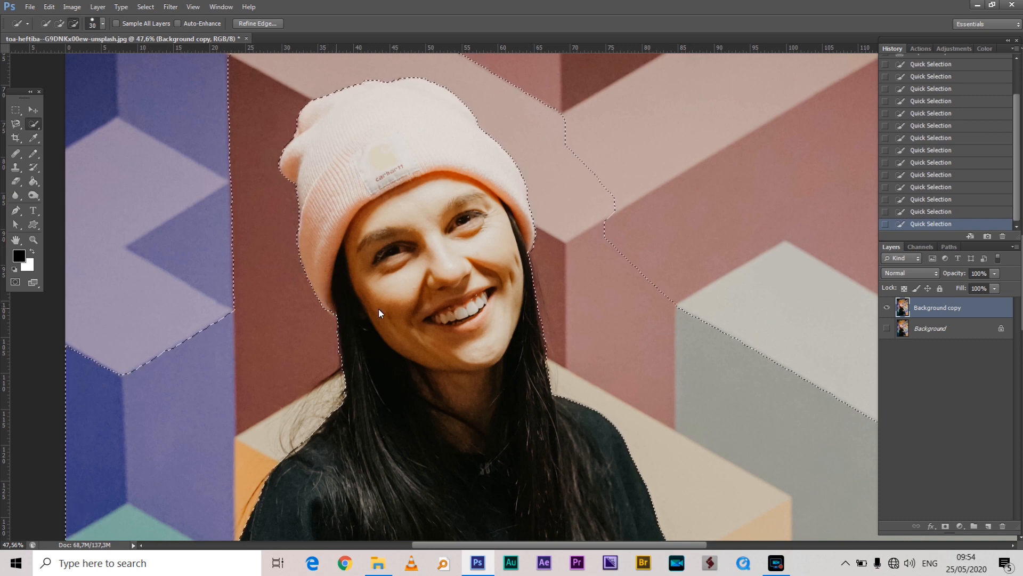
# Step: Check the selection edge down the sweater, try to quick-select the remaining purple sliver between the lowered hand's fingers, and undo the stroke
pyautogui.moveTo(288, 238); pyautogui.dragTo(340, 160)
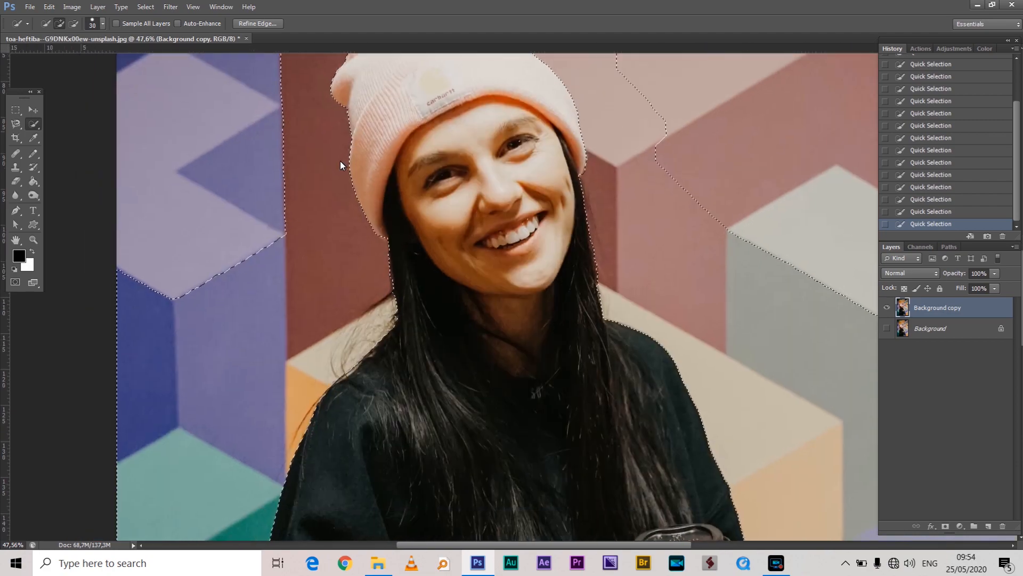
pyautogui.moveTo(440, 368); pyautogui.dragTo(443, 117)
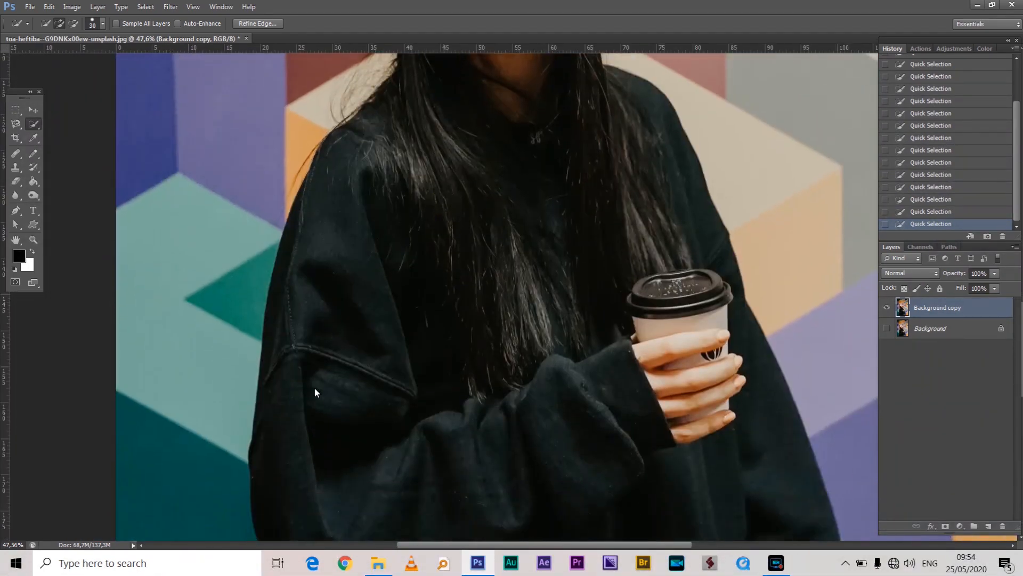
pyautogui.moveTo(316, 391); pyautogui.dragTo(325, 250)
pyautogui.moveTo(342, 468); pyautogui.dragTo(306, 353)
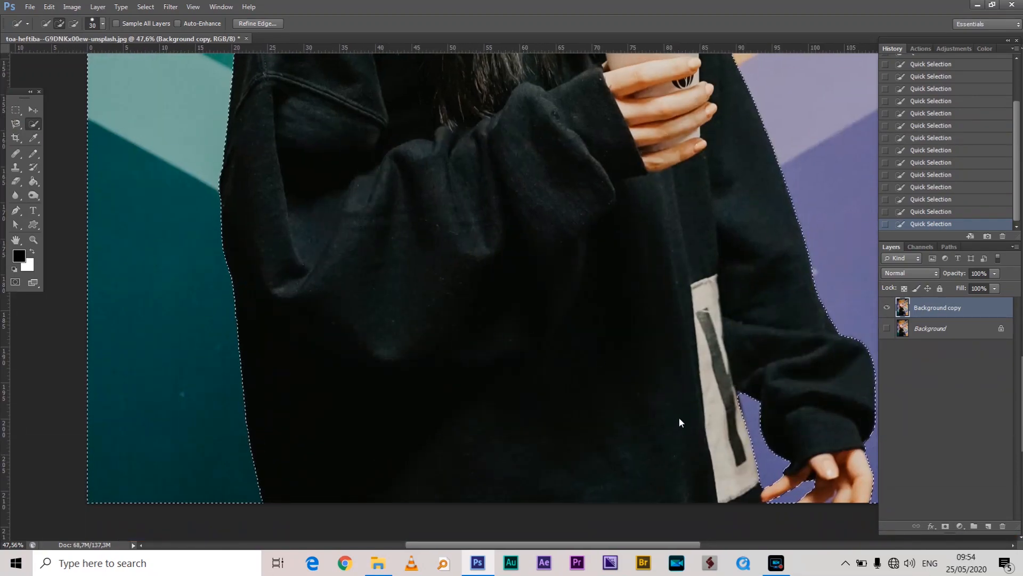
pyautogui.moveTo(677, 414); pyautogui.dragTo(535, 326)
pyautogui.scroll(5, 695, 414)
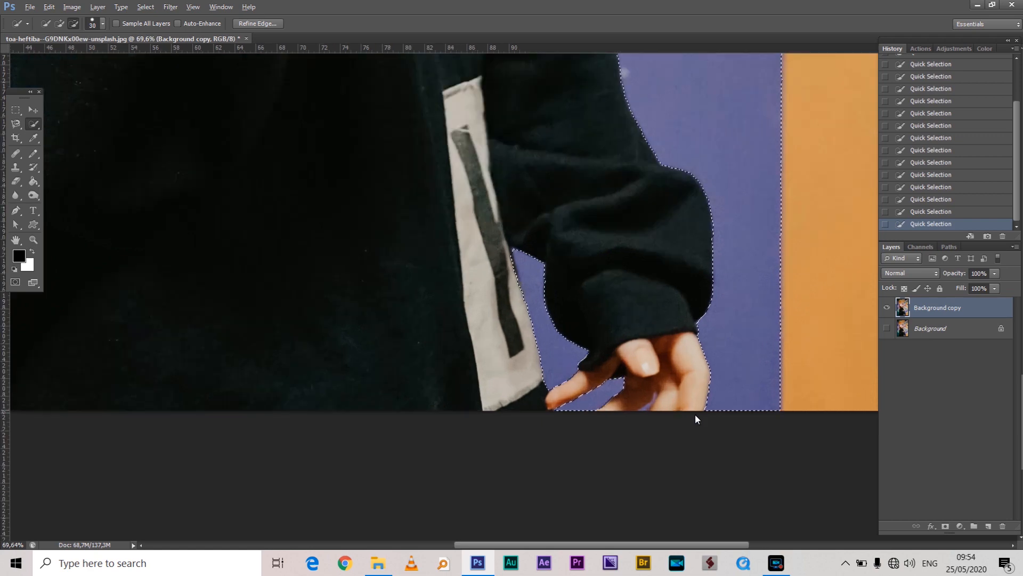
pyautogui.scroll(4, 622, 405)
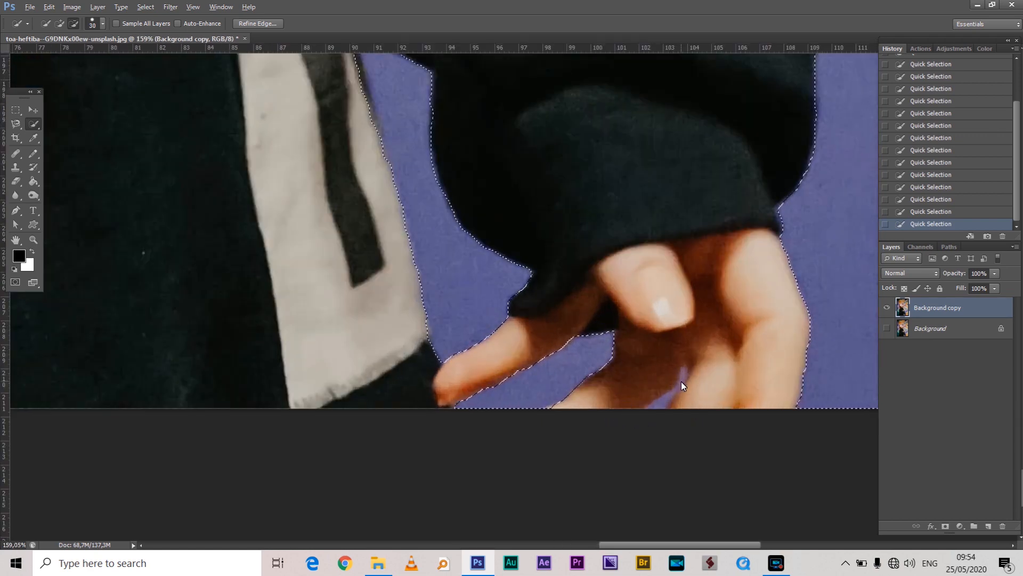
pyautogui.scroll(1, 688, 377)
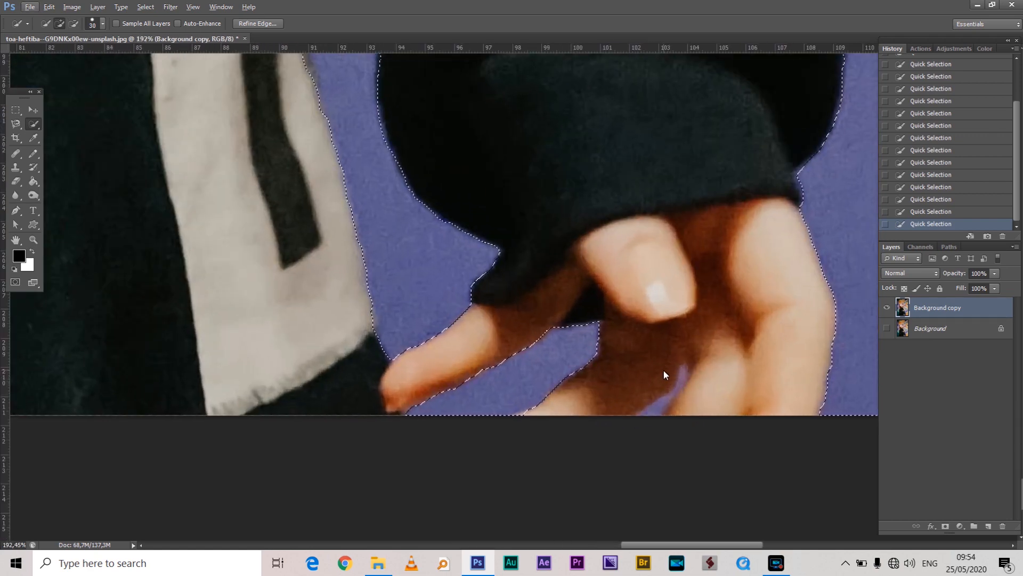
pyautogui.moveTo(683, 375)
pyautogui.mouseDown()
pyautogui.moveTo(672, 395)
pyautogui.moveTo(675, 371)
pyautogui.mouseUp()
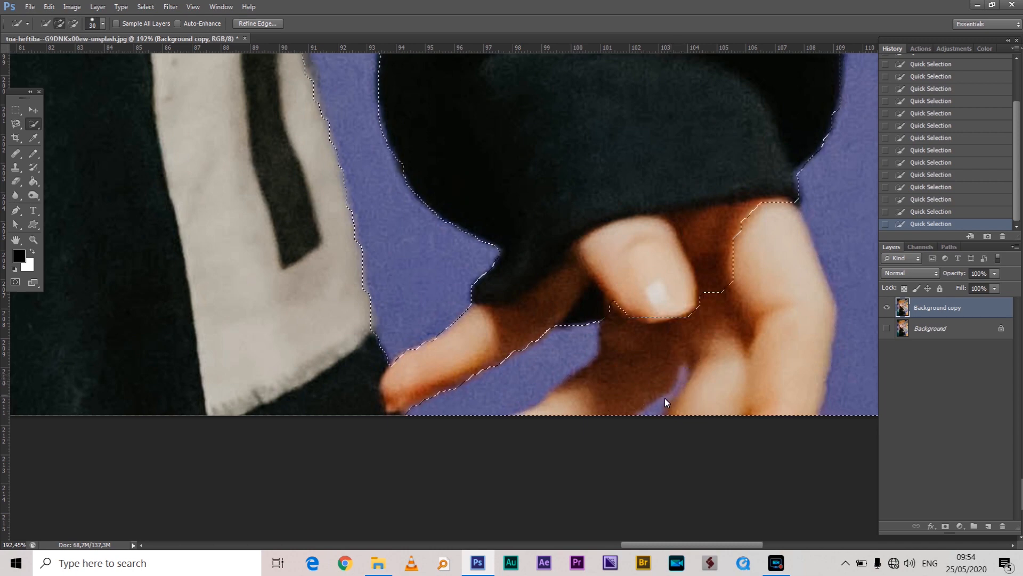
pyautogui.hotkey('ctrl', 'z')
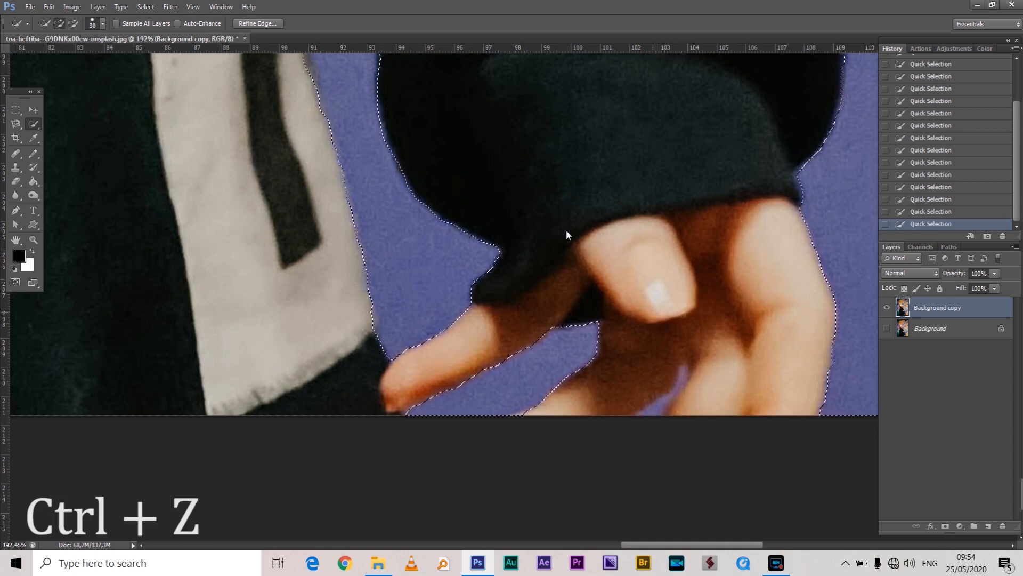
# Step: Switch to the Polygonal Lasso tool and set it to add to the existing selection
pyautogui.click(17, 124)
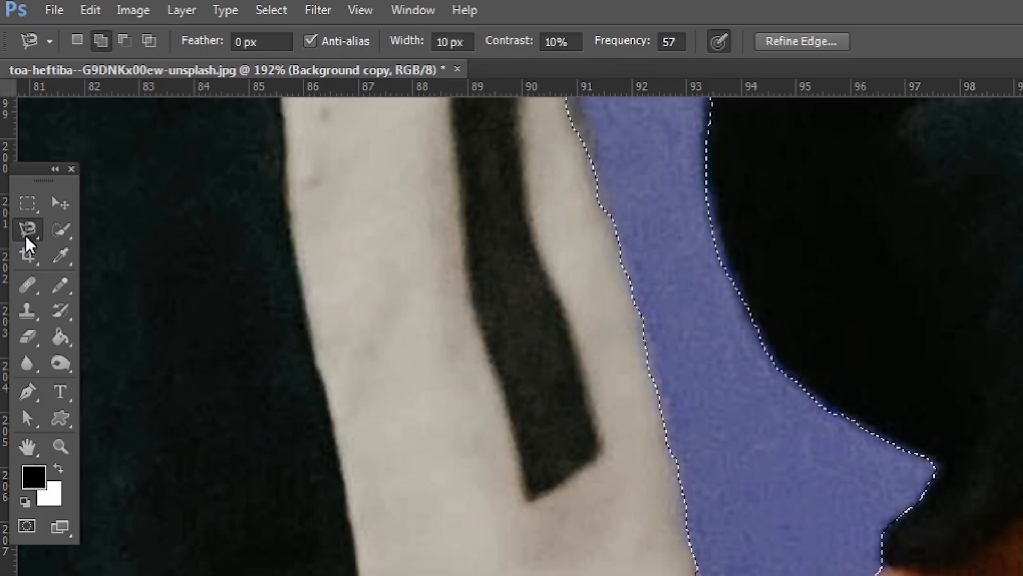
pyautogui.click(26, 235)
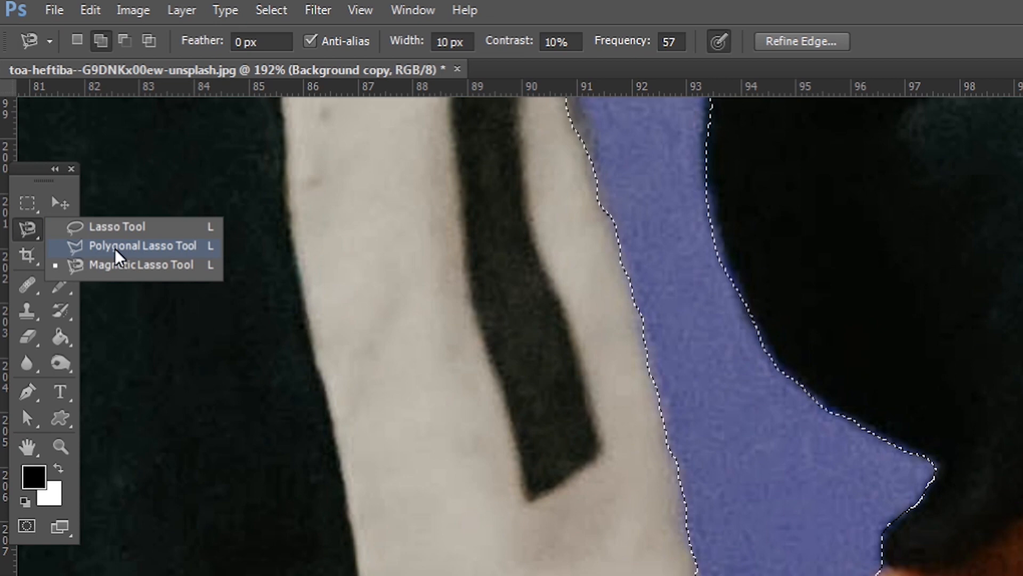
pyautogui.click(139, 250)
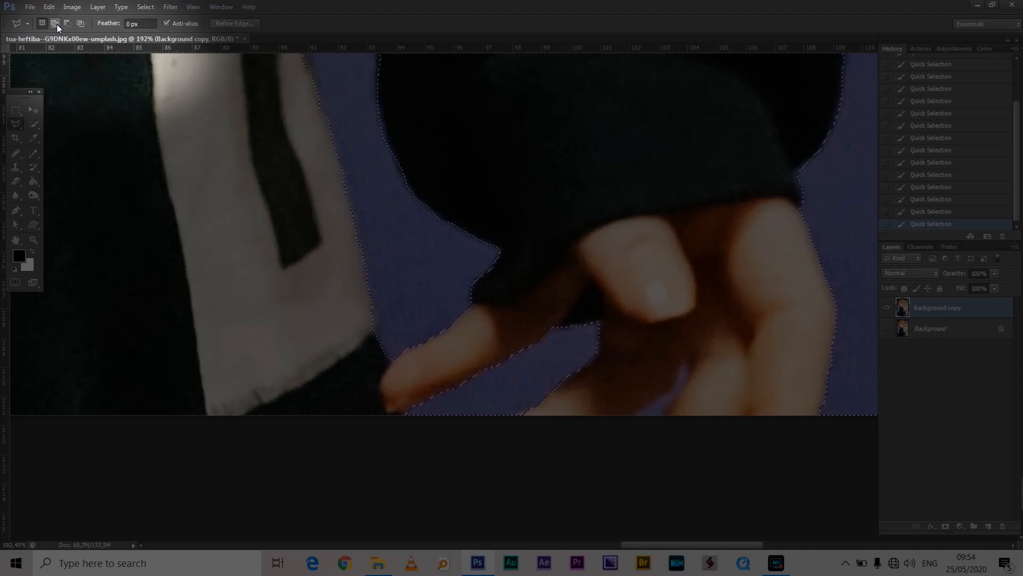
pyautogui.click(56, 24)
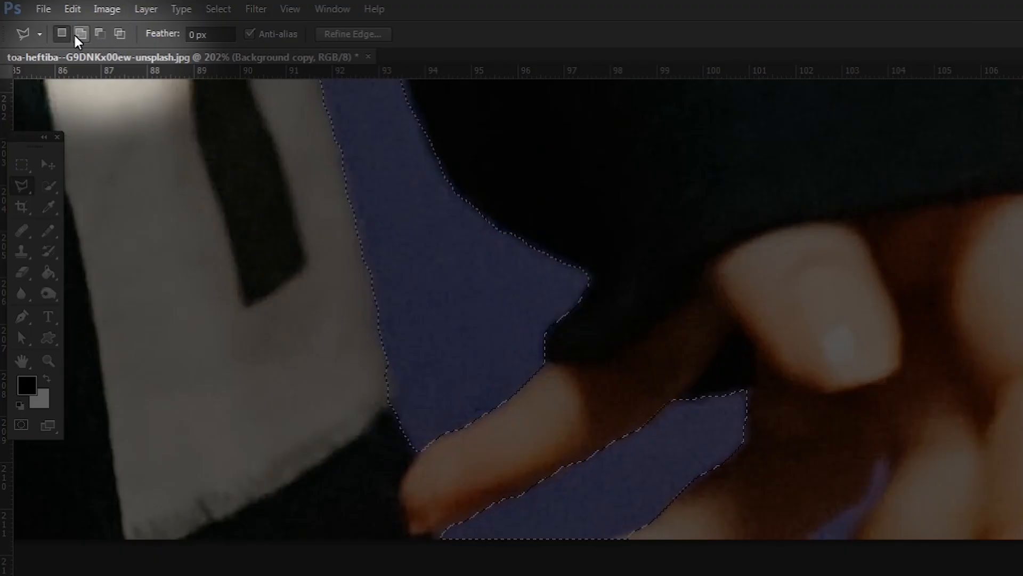
pyautogui.click(101, 34)
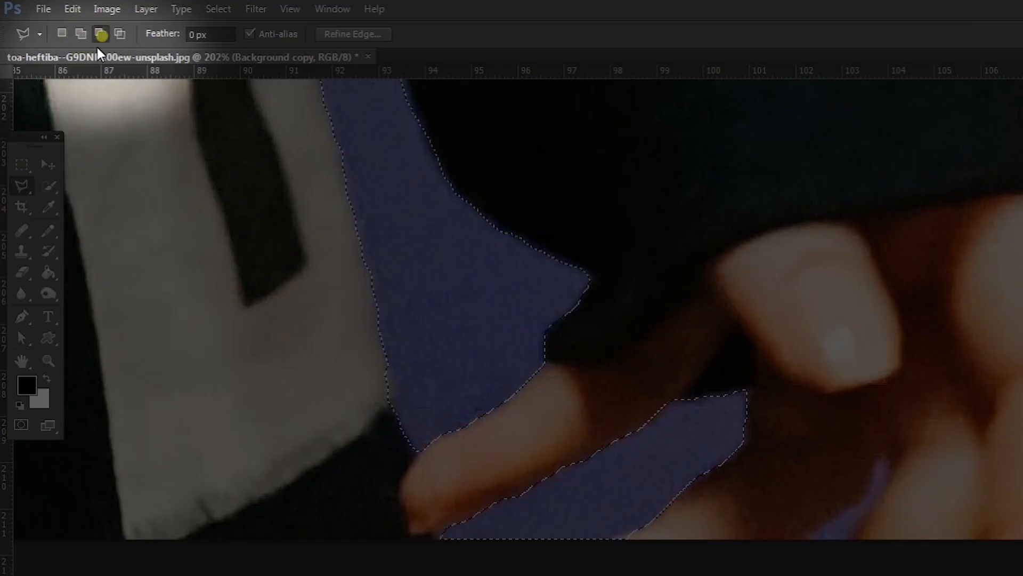
pyautogui.click(79, 34)
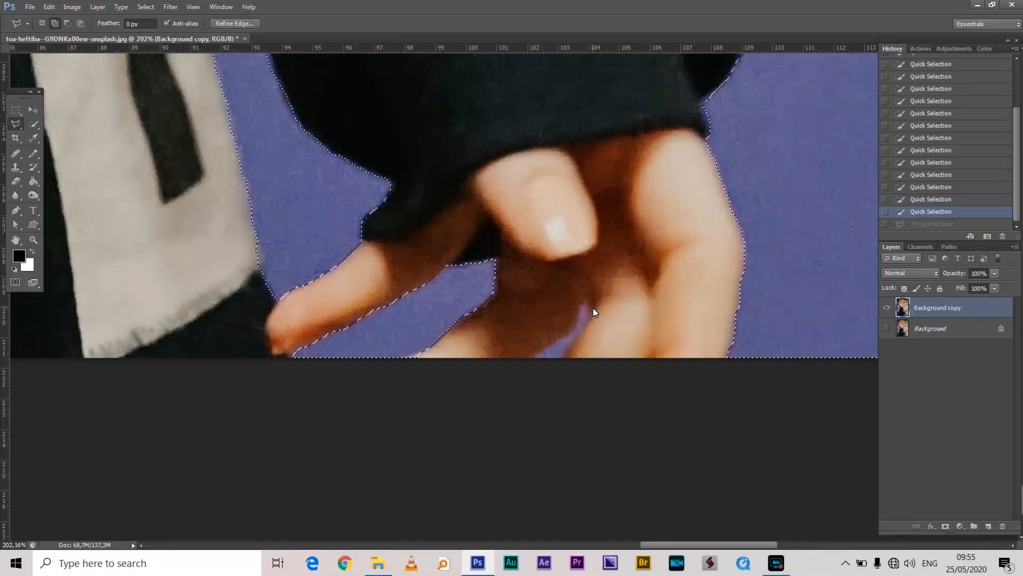
# Step: Outline the thin purple sliver between the lowered hand's fingers with the Polygonal Lasso to add it to the selection
pyautogui.click(886, 458)
pyautogui.click(591, 316)
pyautogui.click(581, 336)
pyautogui.click(565, 356)
pyautogui.click(540, 359)
pyautogui.click(548, 349)
pyautogui.click(568, 337)
pyautogui.click(578, 329)
pyautogui.click(588, 302)
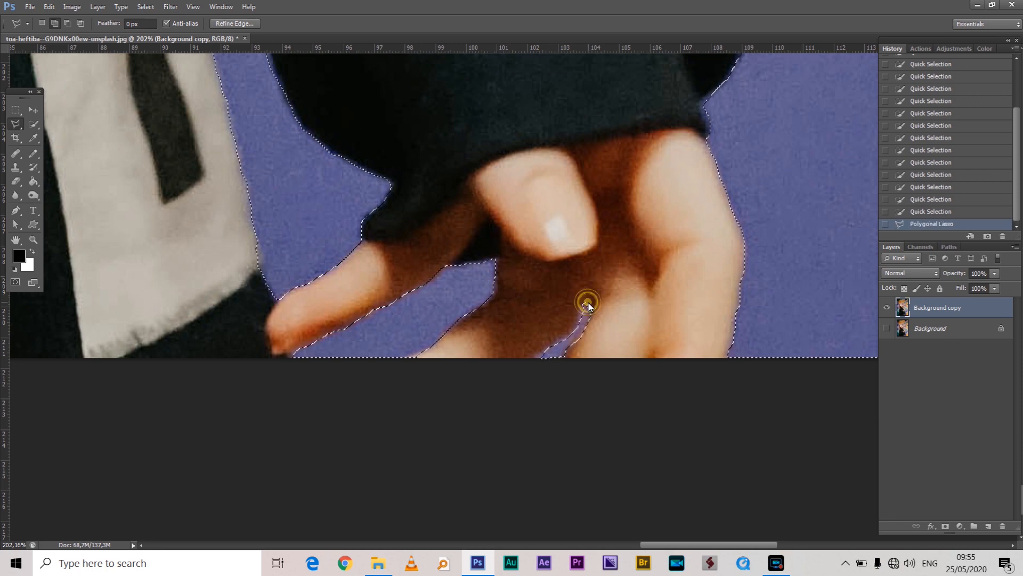
pyautogui.click(588, 302)
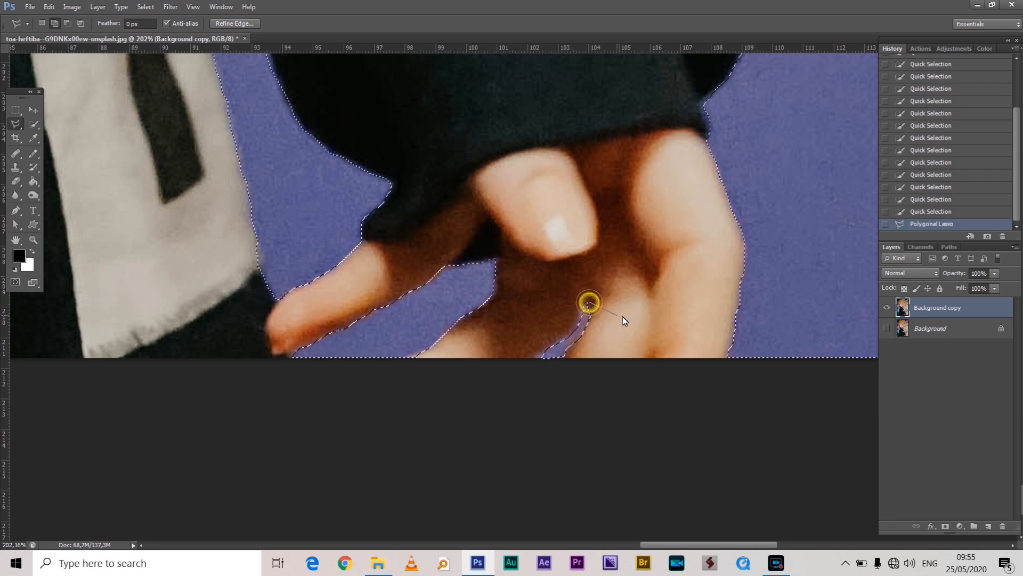
pyautogui.click(589, 298)
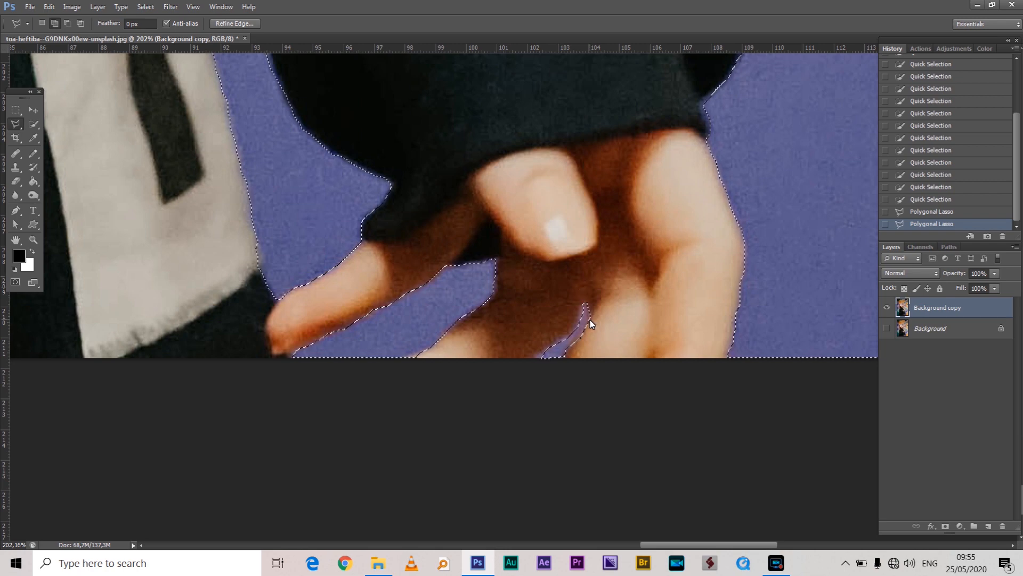
pyautogui.hotkey('ctrl', '0')
pyautogui.hotkey('ctrl', '0')
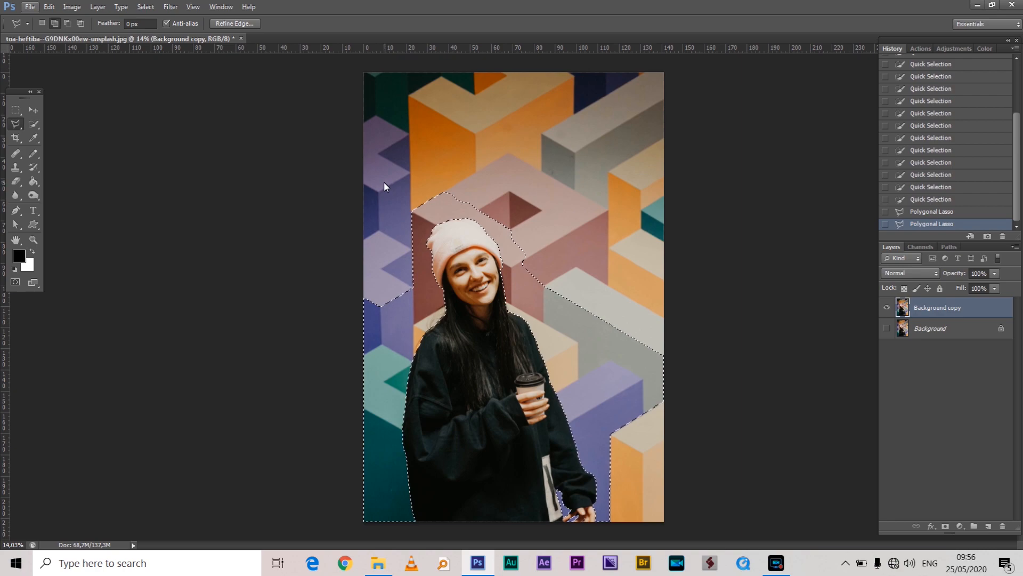
# Step: Switch to the Rectangular Marquee tool for adding to the existing wall selection
pyautogui.click(33, 123)
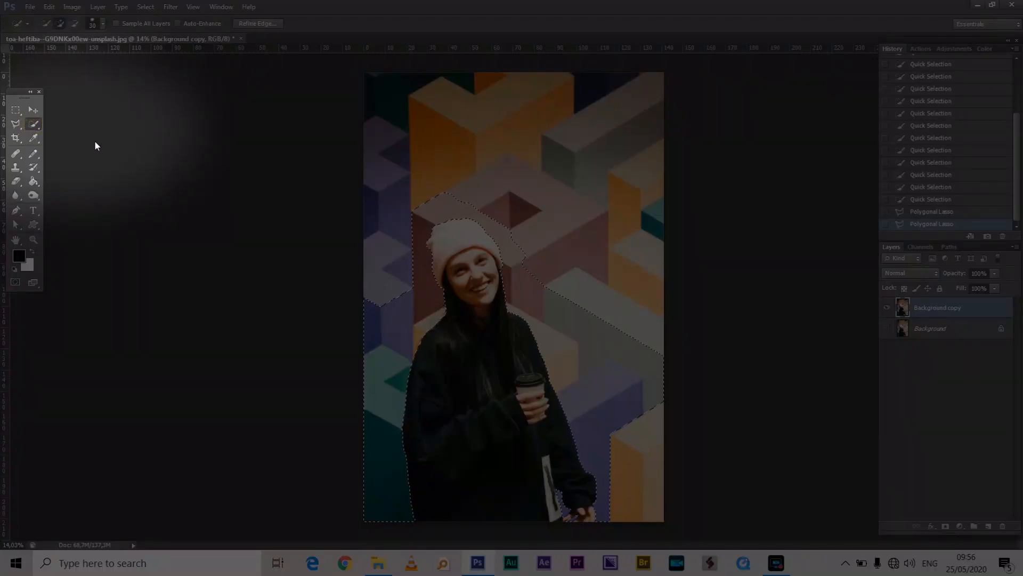
pyautogui.click(12, 108)
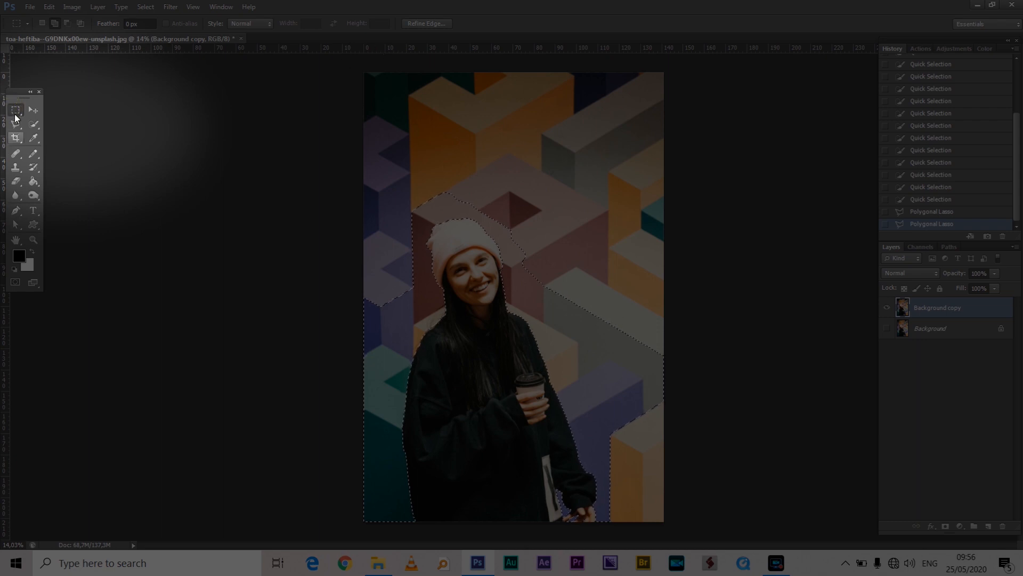
pyautogui.rightClick(14, 111)
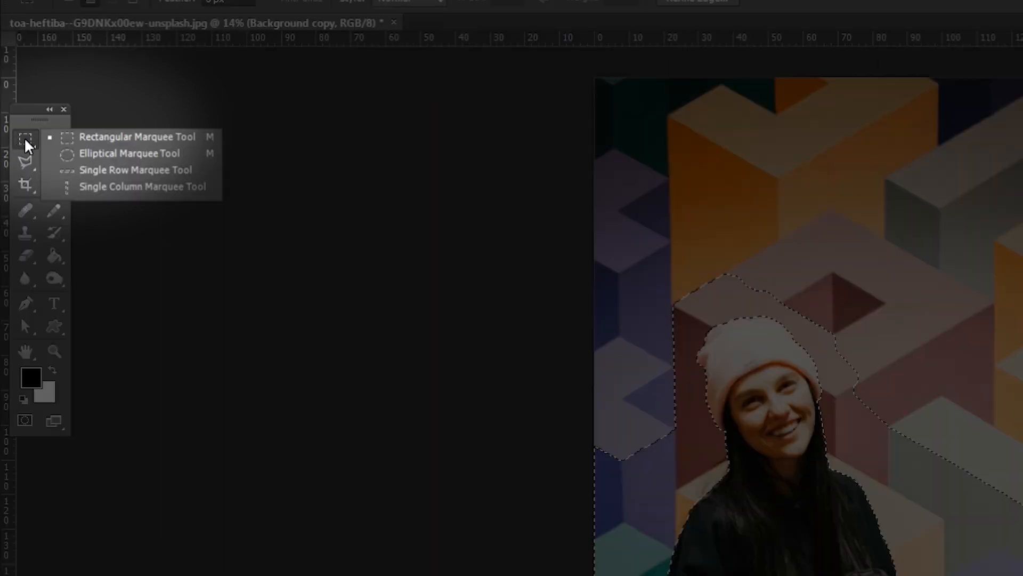
pyautogui.click(25, 137)
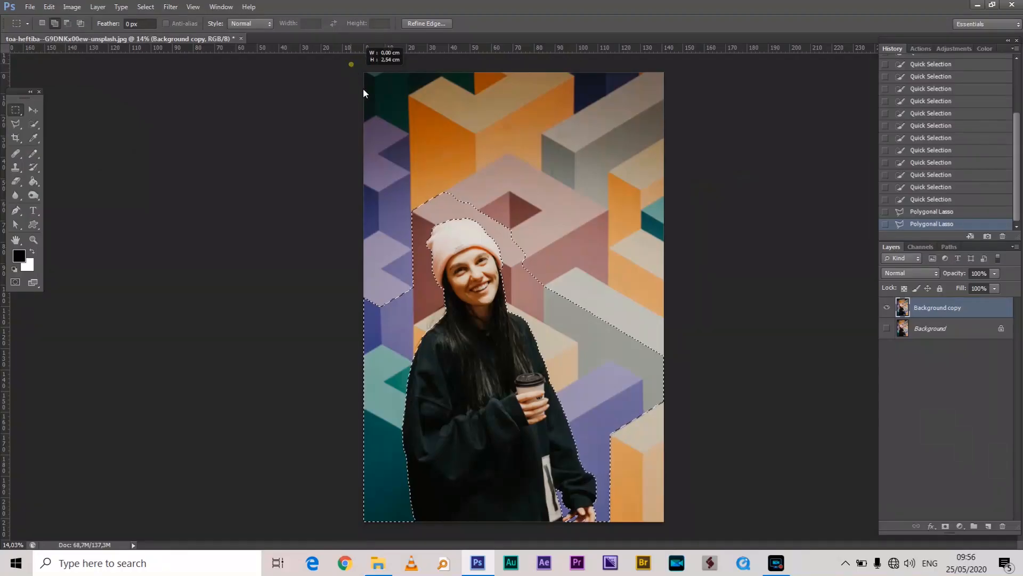
# Step: Add rectangles of wall down the image's left side and above the beanie to the selection, undoing the one that cuts into the beanie
pyautogui.moveTo(364, 93); pyautogui.dragTo(402, 296)
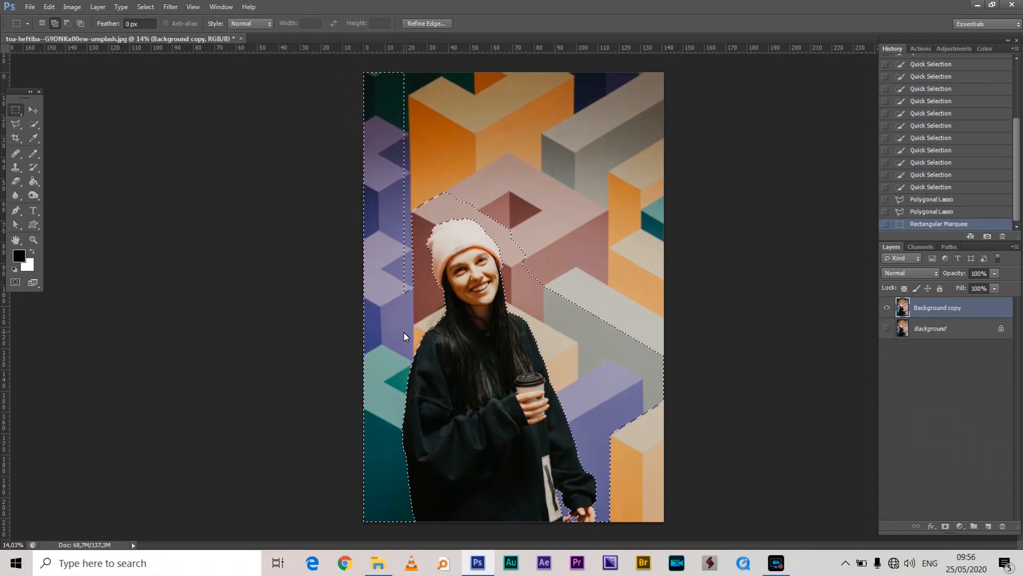
pyautogui.moveTo(384, 73); pyautogui.dragTo(418, 267)
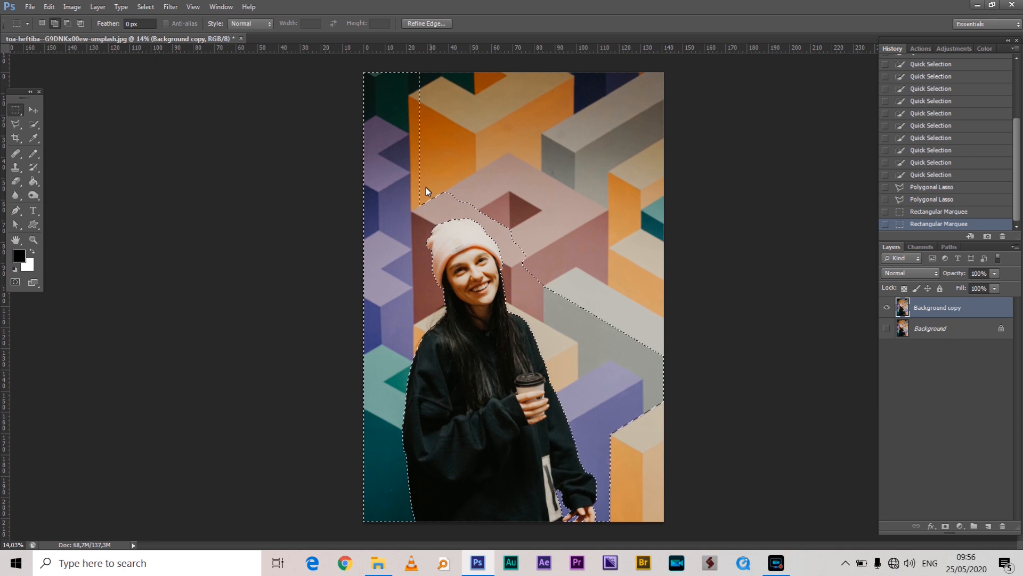
pyautogui.moveTo(404, 73); pyautogui.dragTo(486, 208)
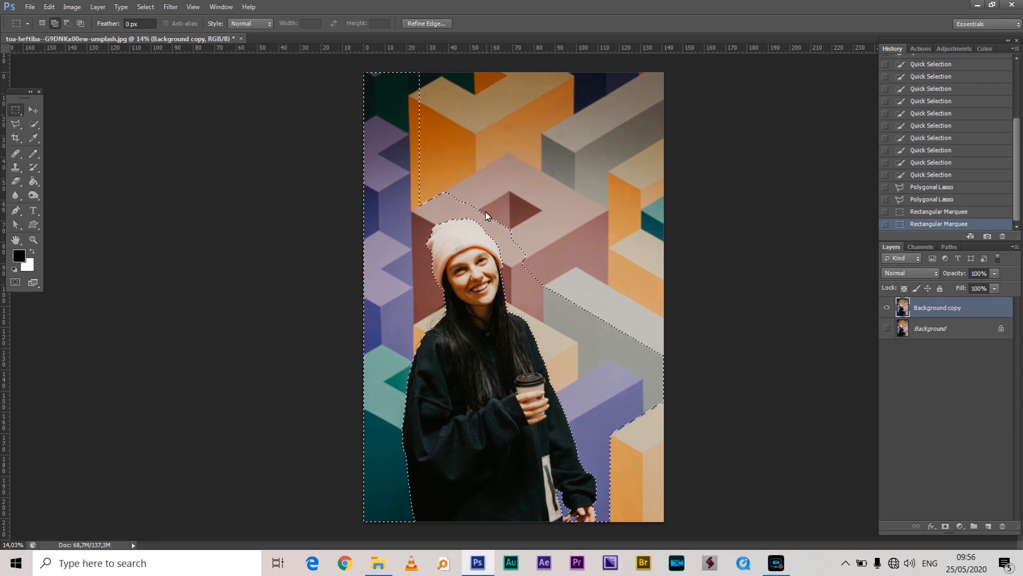
pyautogui.moveTo(460, 63); pyautogui.dragTo(529, 235)
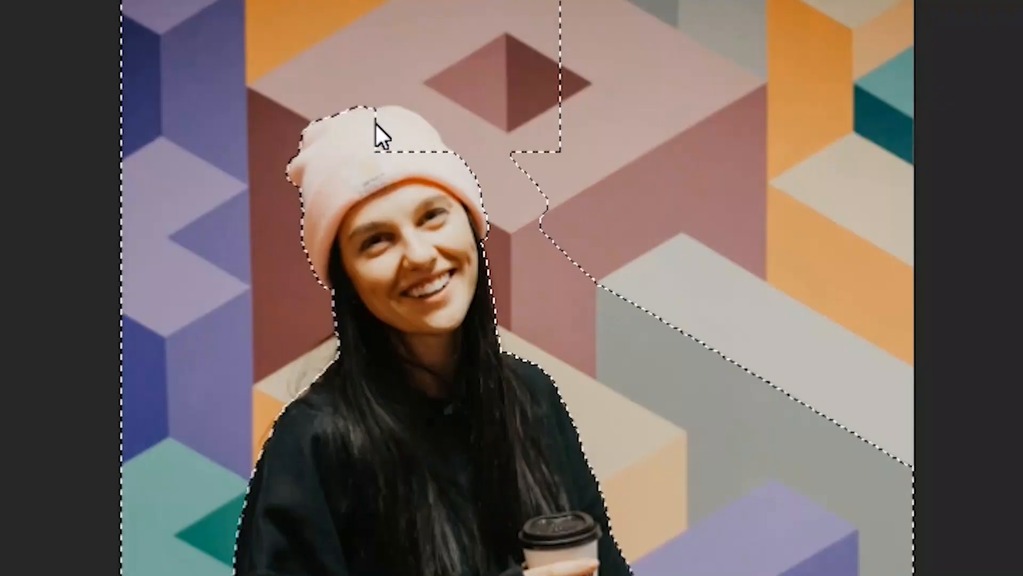
pyautogui.hotkey('ctrl', 'z')
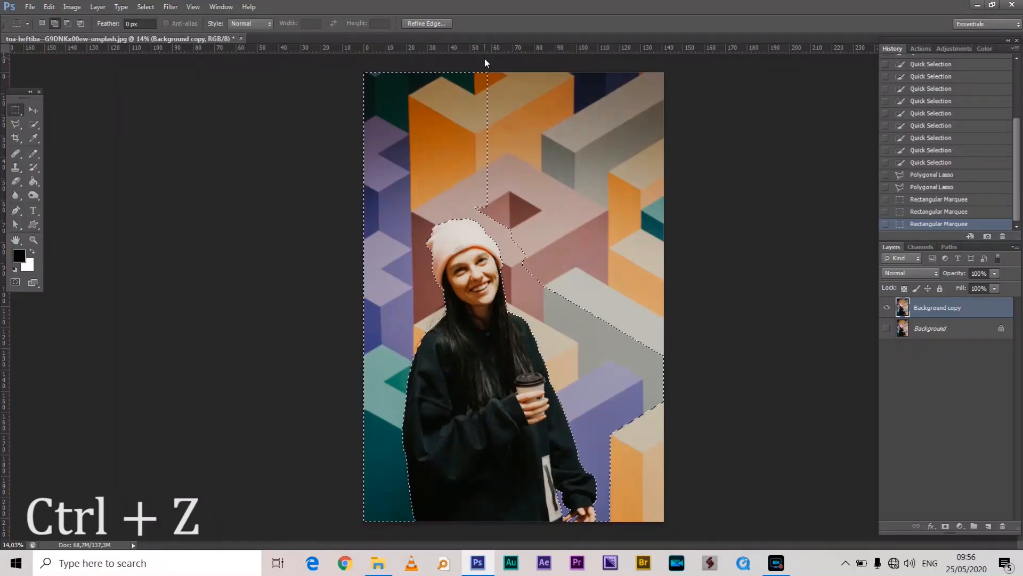
# Step: Add the rest of the upper wall to the selection with overlapping rectangles reaching the image's right edge
pyautogui.moveTo(476, 61); pyautogui.dragTo(555, 223)
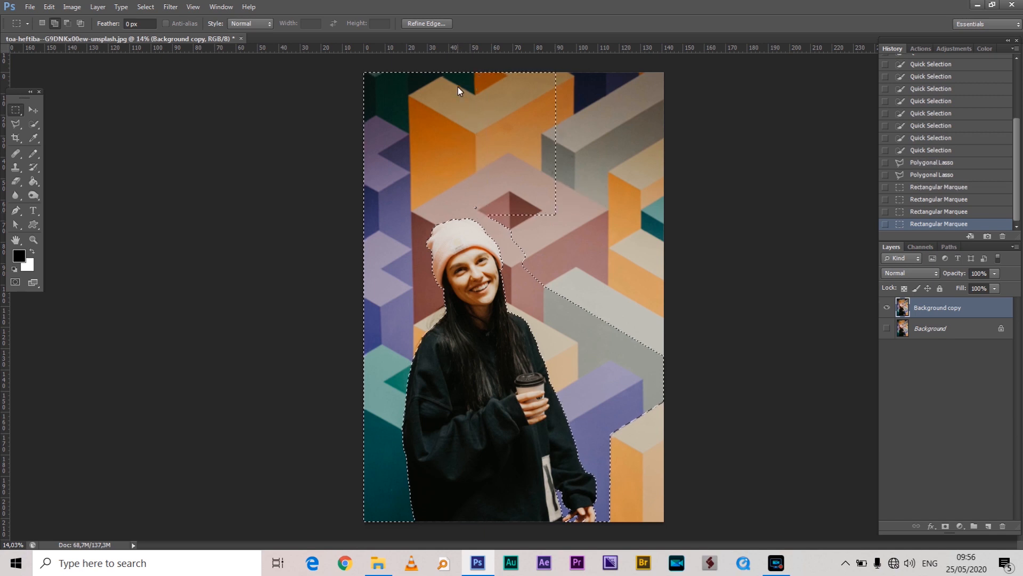
pyautogui.moveTo(473, 63); pyautogui.dragTo(555, 215)
pyautogui.moveTo(473, 63); pyautogui.dragTo(512, 215)
pyautogui.moveTo(542, 63); pyautogui.dragTo(672, 277)
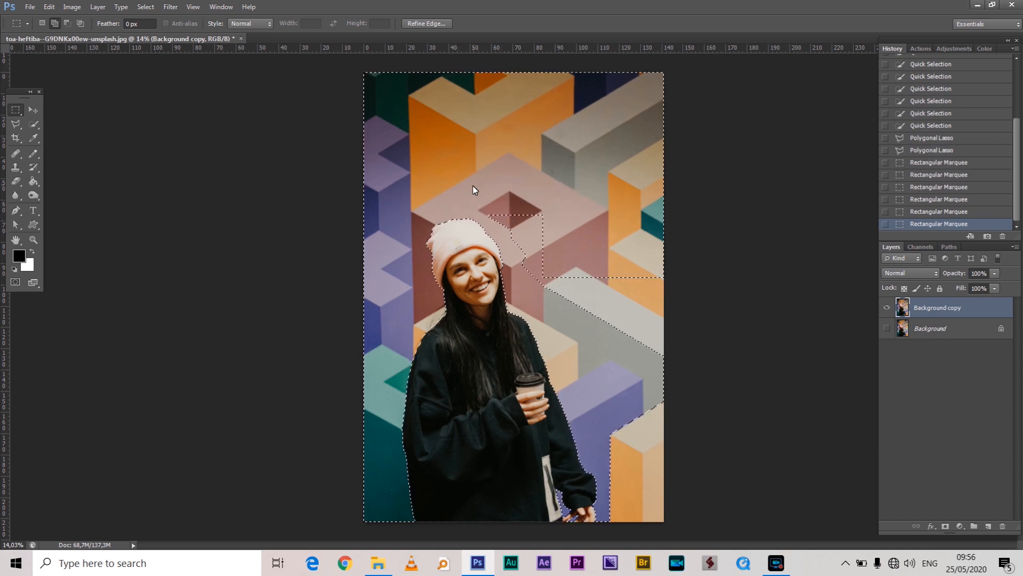
# Step: Add the remaining wall on the woman's right-hand side of the image, from beside the beanie to the bottom-right corner, with overlapping rectangles
pyautogui.moveTo(484, 204); pyautogui.dragTo(548, 229)
pyautogui.moveTo(499, 212); pyautogui.dragTo(563, 261)
pyautogui.moveTo(515, 234); pyautogui.dragTo(578, 293)
pyautogui.moveTo(548, 239); pyautogui.dragTo(621, 315)
pyautogui.moveTo(592, 272); pyautogui.dragTo(675, 381)
pyautogui.moveTo(612, 365); pyautogui.dragTo(673, 454)
pyautogui.moveTo(602, 418); pyautogui.dragTo(724, 552)
pyautogui.scroll(3, 581, 259)
pyautogui.scroll(-4, 580, 259)
pyautogui.scroll(2, 555, 258)
pyautogui.scroll(1, 511, 249)
pyautogui.scroll(-2, 511, 248)
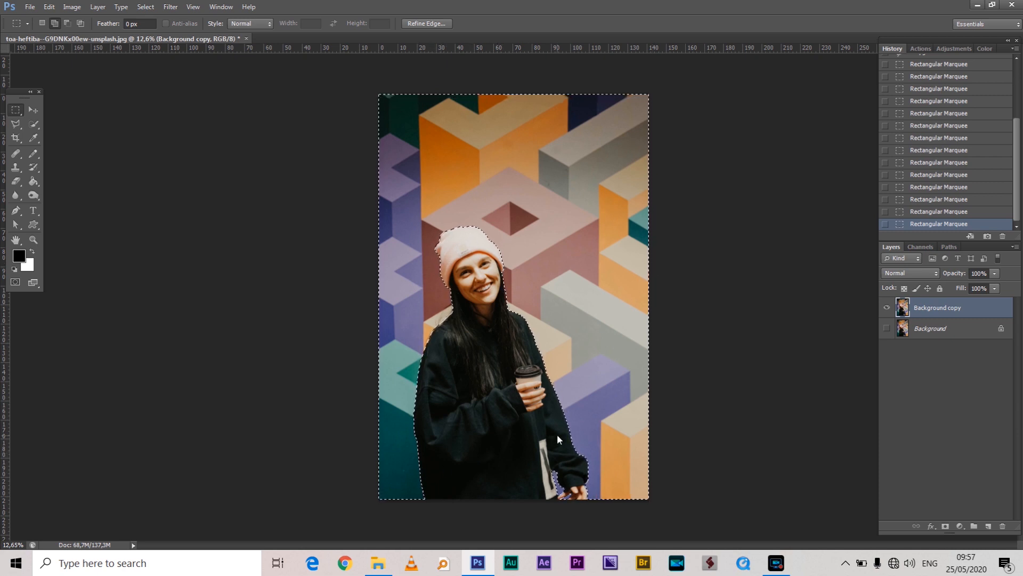
# Step: Feather the wall selection with a radius of 2 pixels
pyautogui.rightClick(519, 169)
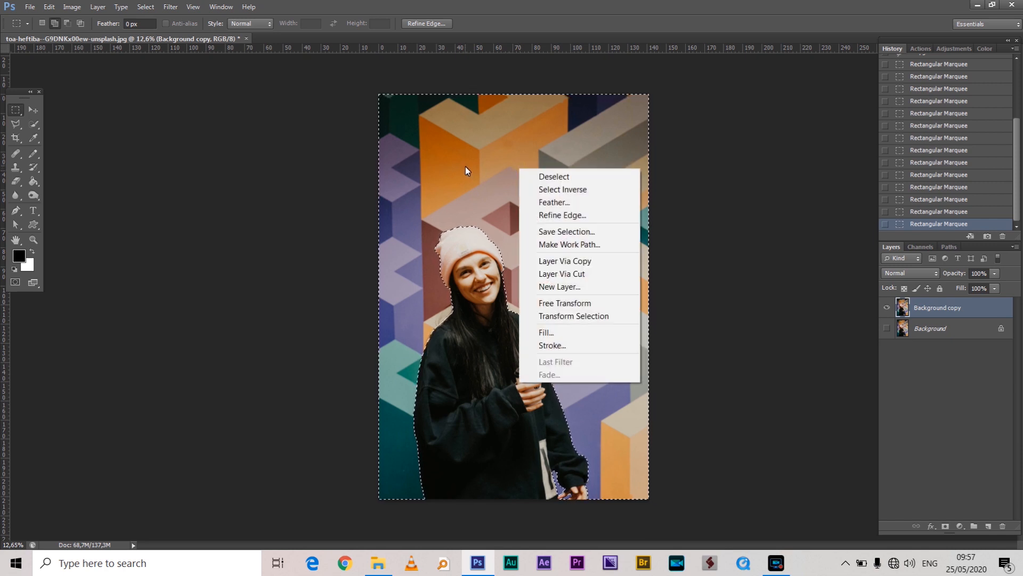
pyautogui.click(590, 207)
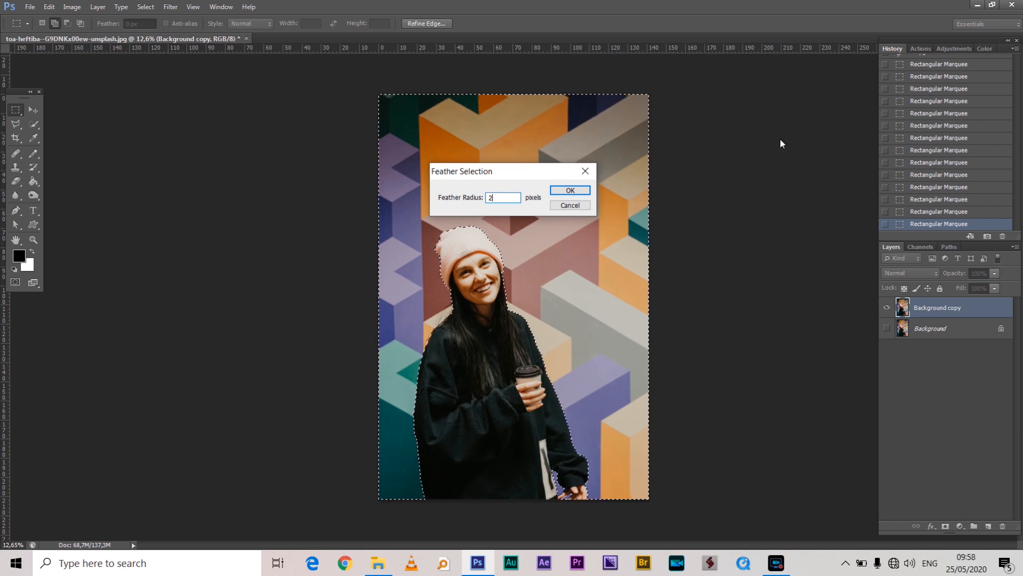
pyautogui.click(562, 194)
# Step: Inspect the feathered selection edge along the beanie, hair and shoulder, and revert to the history state before the feather
pyautogui.scroll(18, 480, 346)
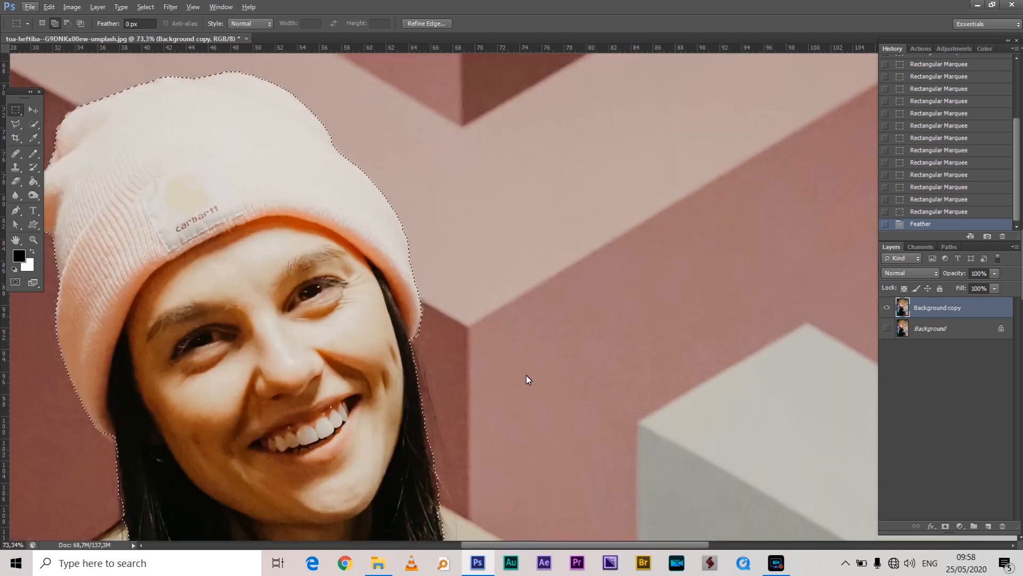
pyautogui.moveTo(527, 375); pyautogui.dragTo(559, 155)
pyautogui.scroll(5, 559, 155)
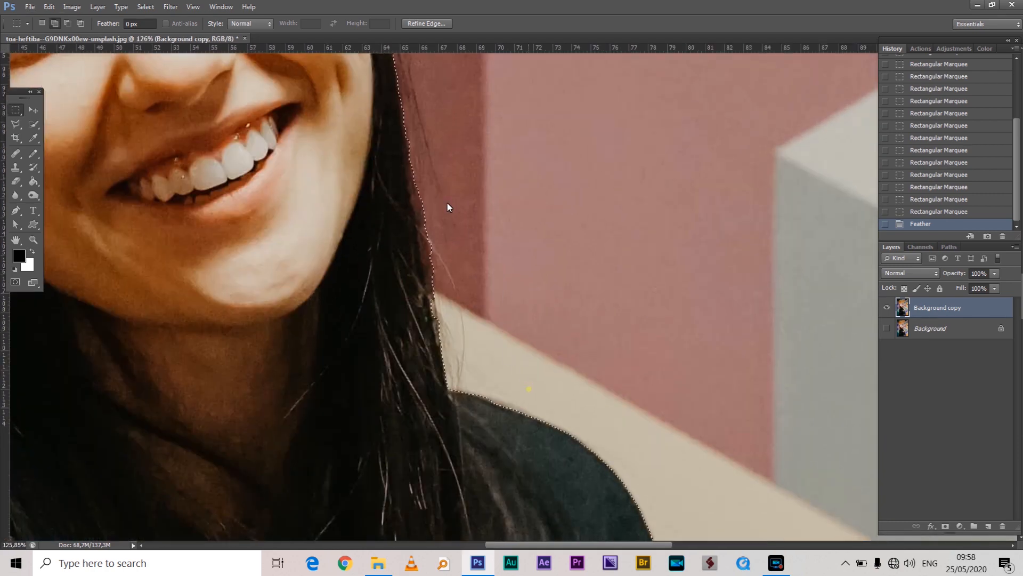
pyautogui.moveTo(529, 388); pyautogui.dragTo(442, 202)
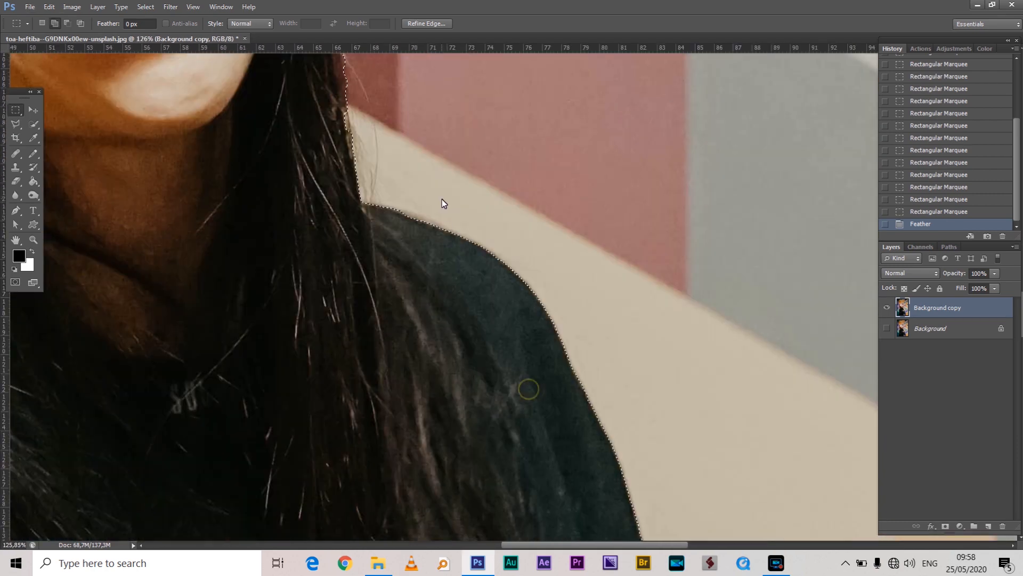
pyautogui.rightClick(552, 146)
pyautogui.click(511, 121)
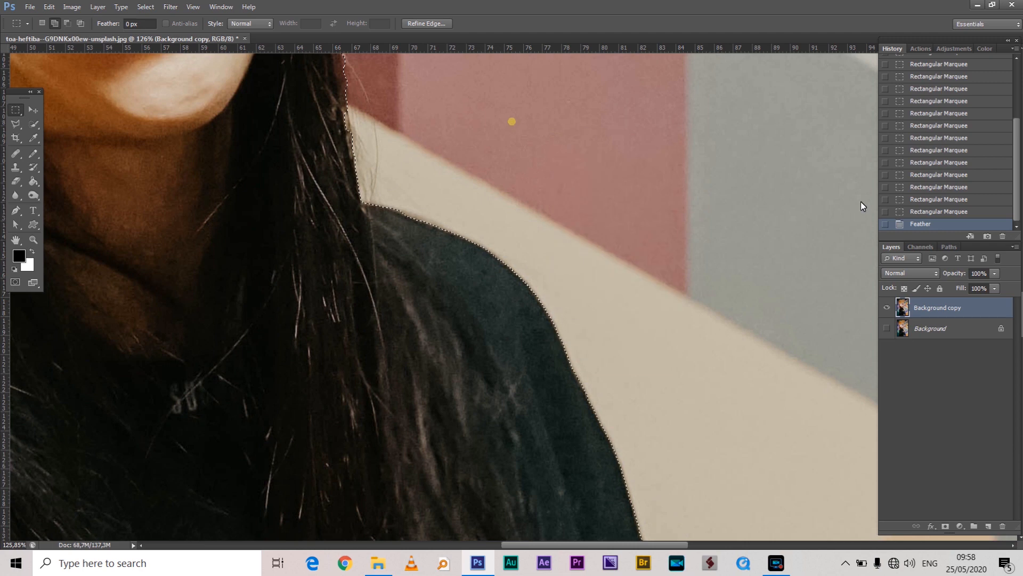
pyautogui.click(926, 213)
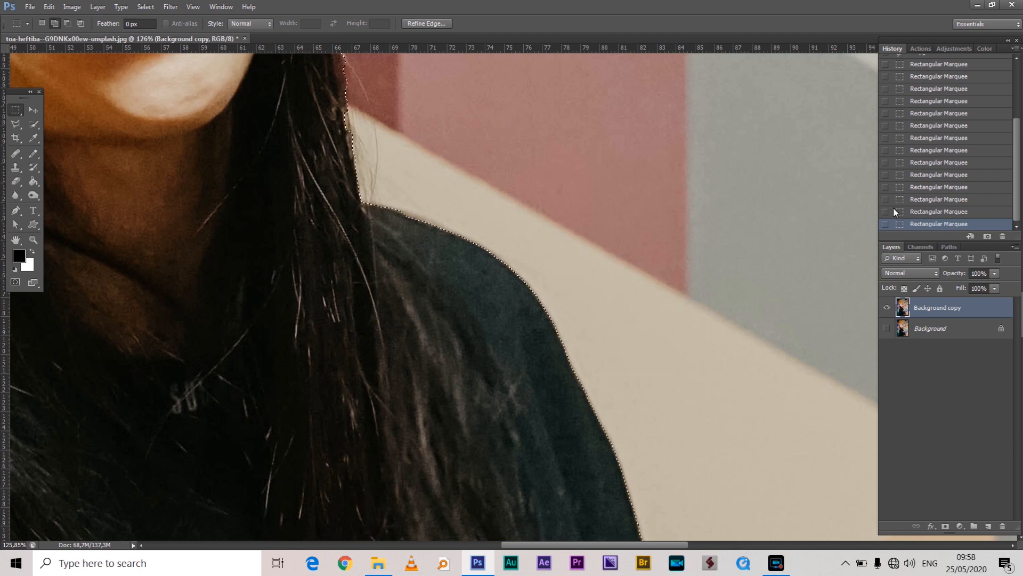
# Step: Feather the wall selection with a radius of 30 pixels and delete the wall from the Background copy layer
pyautogui.rightClick(520, 101)
pyautogui.click(554, 135)
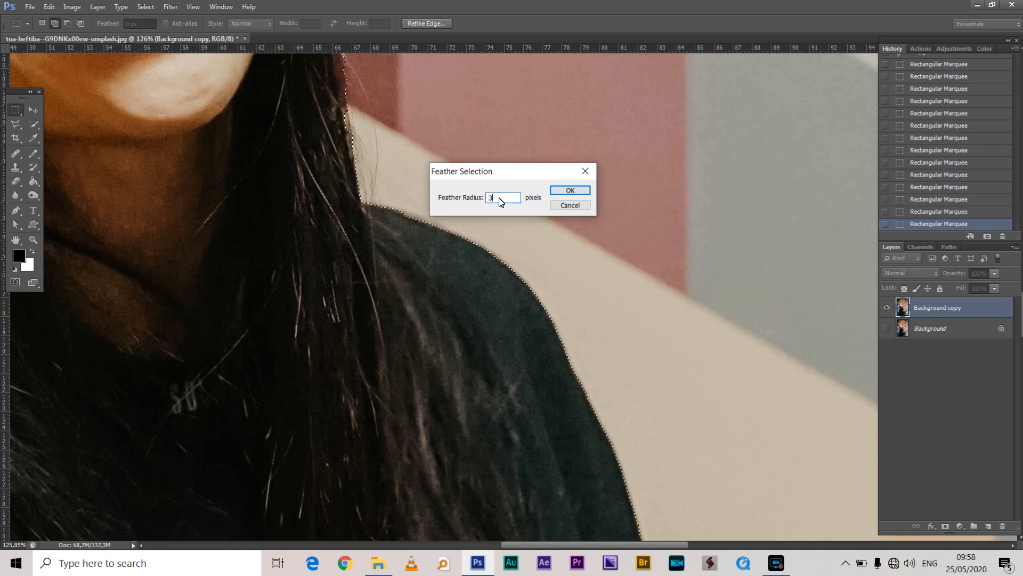
pyautogui.press('Return')
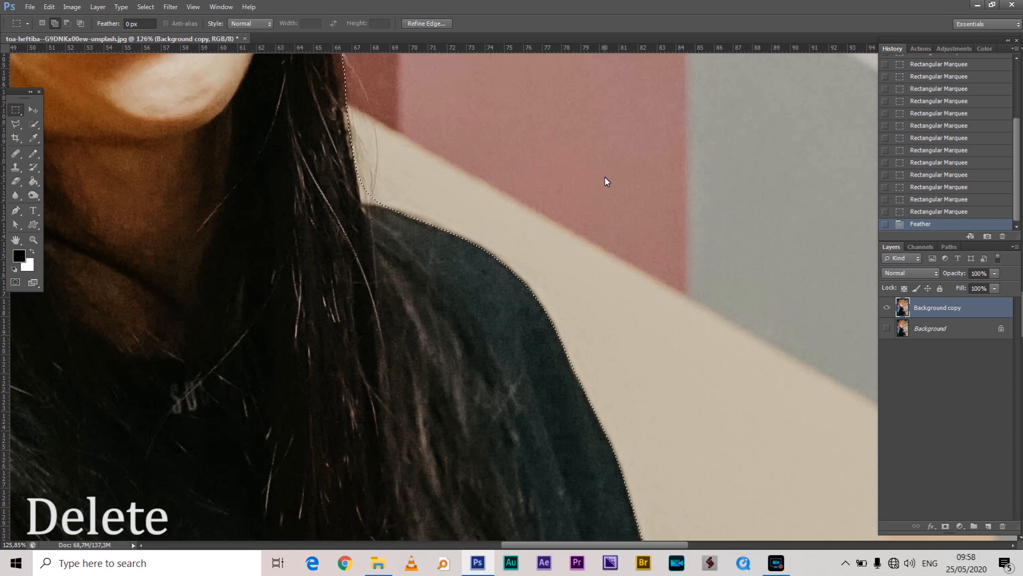
pyautogui.press('Delete')
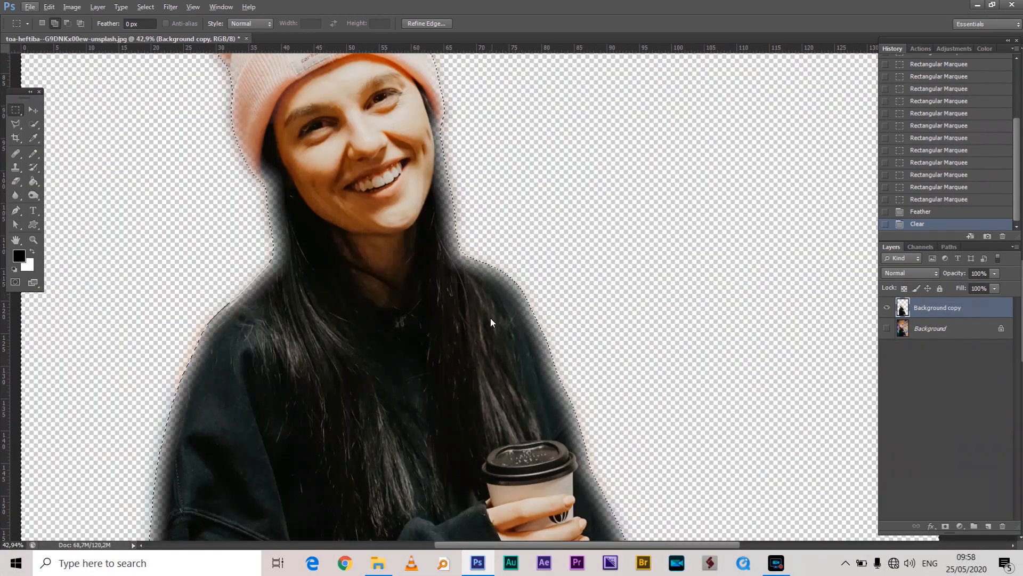
# Step: Examine the softened cutout edge around the hair, sweater and lowered hand, and undo the wall deletion
pyautogui.scroll(-4, 490, 318)
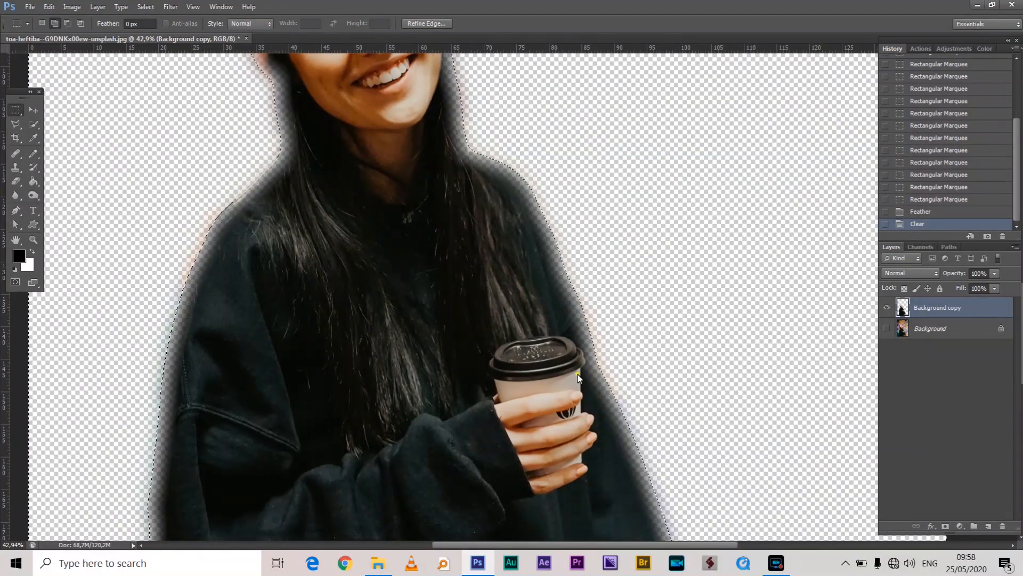
pyautogui.moveTo(578, 372); pyautogui.dragTo(569, 281)
pyautogui.moveTo(665, 450); pyautogui.dragTo(662, 264)
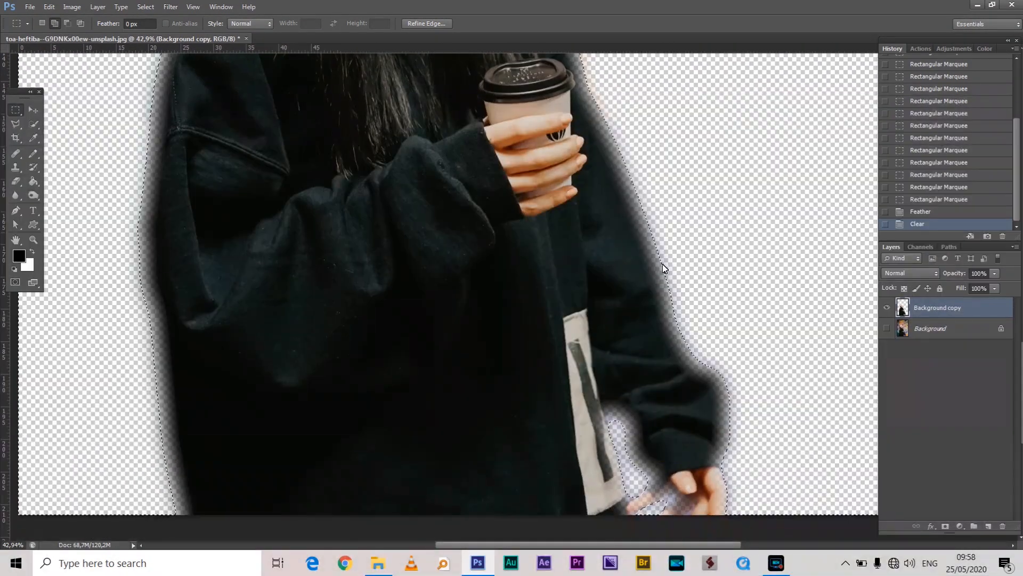
pyautogui.moveTo(650, 177); pyautogui.dragTo(661, 427)
pyautogui.moveTo(560, 171); pyautogui.dragTo(558, 205)
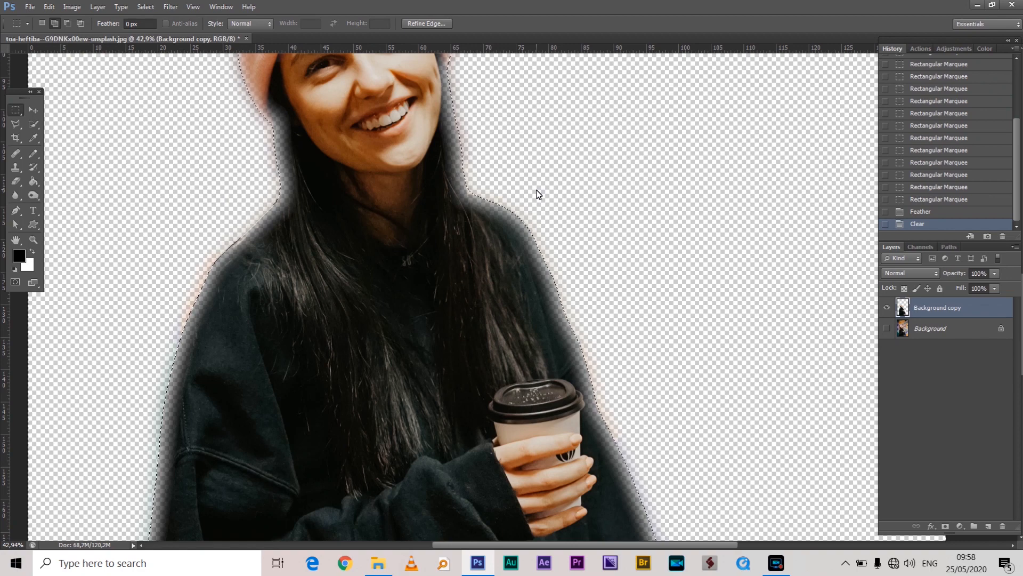
pyautogui.hotkey('ctrl', 'z')
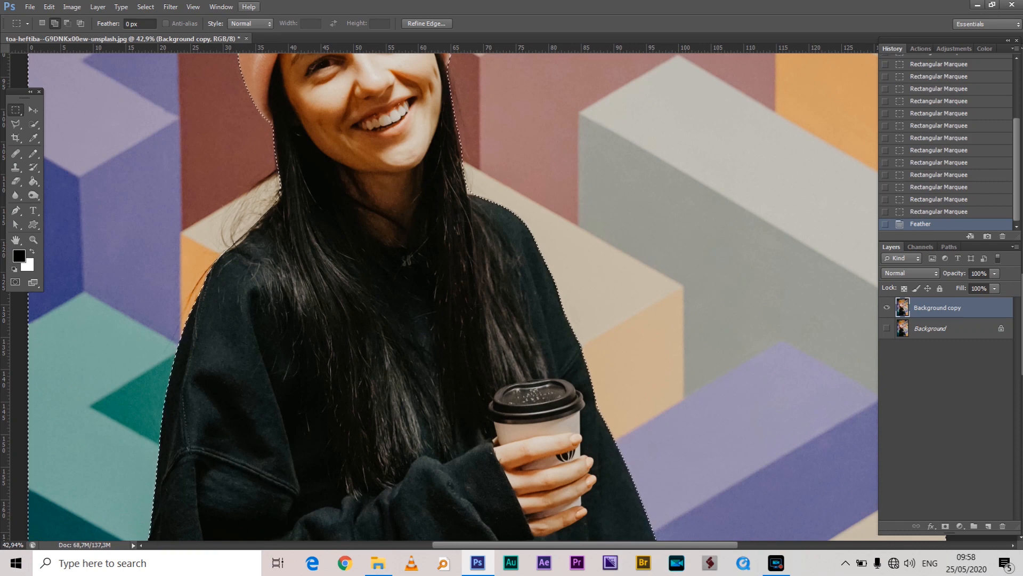
# Step: Toggle between the history states before and after the 30-pixel feather, finishing with the feather undone
pyautogui.click(221, 7)
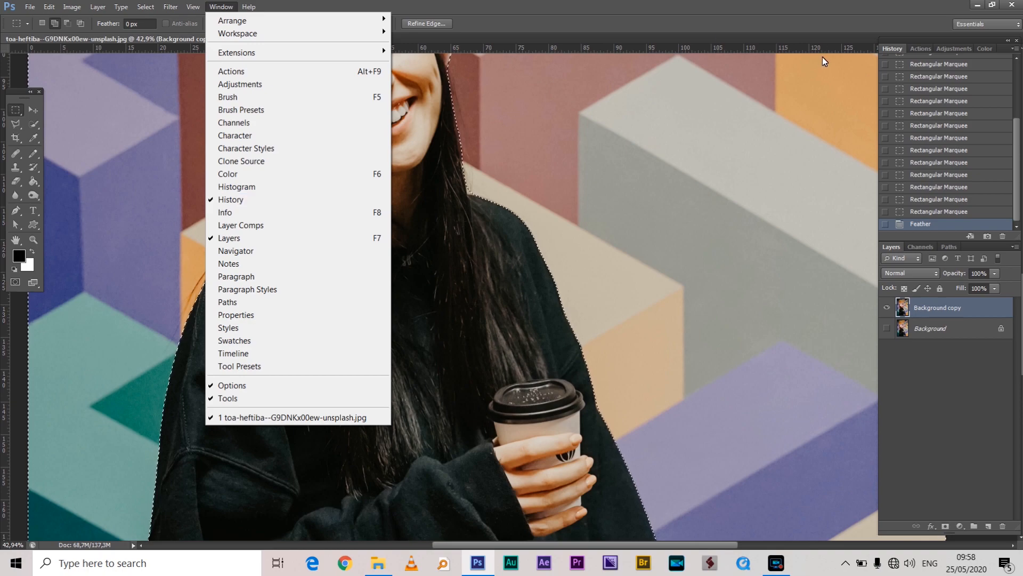
pyautogui.click(889, 47)
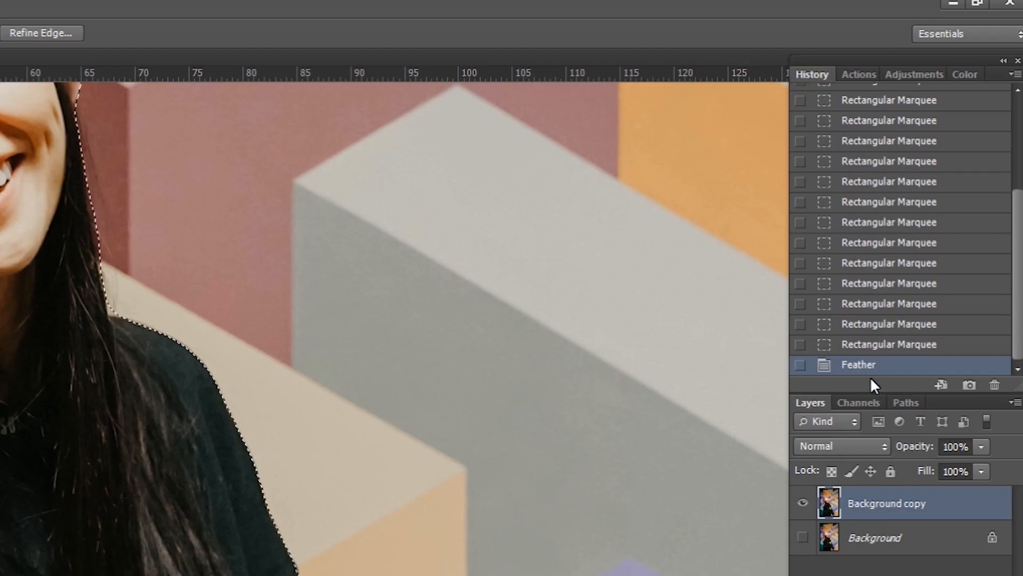
pyautogui.click(876, 348)
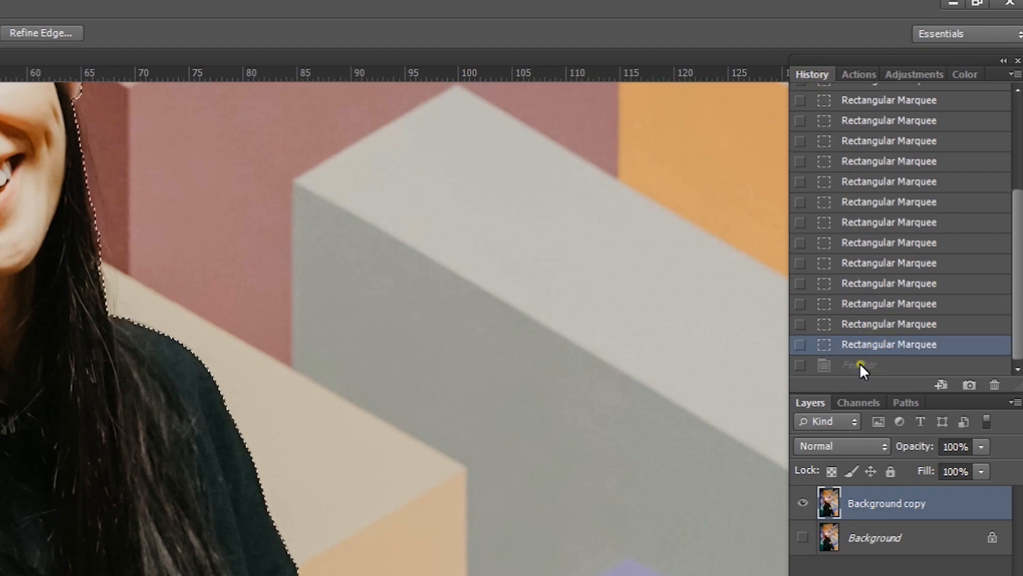
pyautogui.click(860, 364)
pyautogui.click(887, 346)
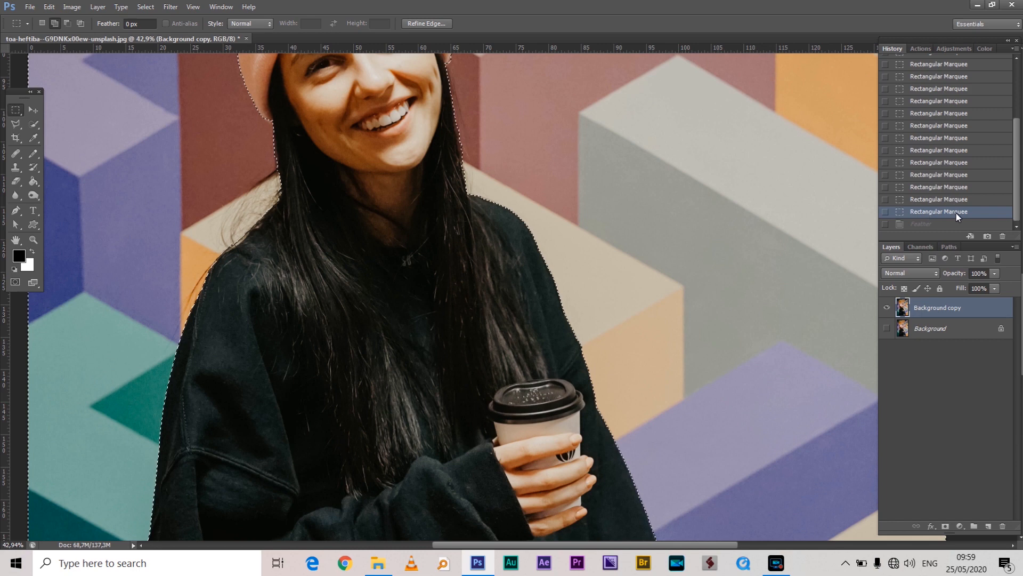
pyautogui.click(926, 226)
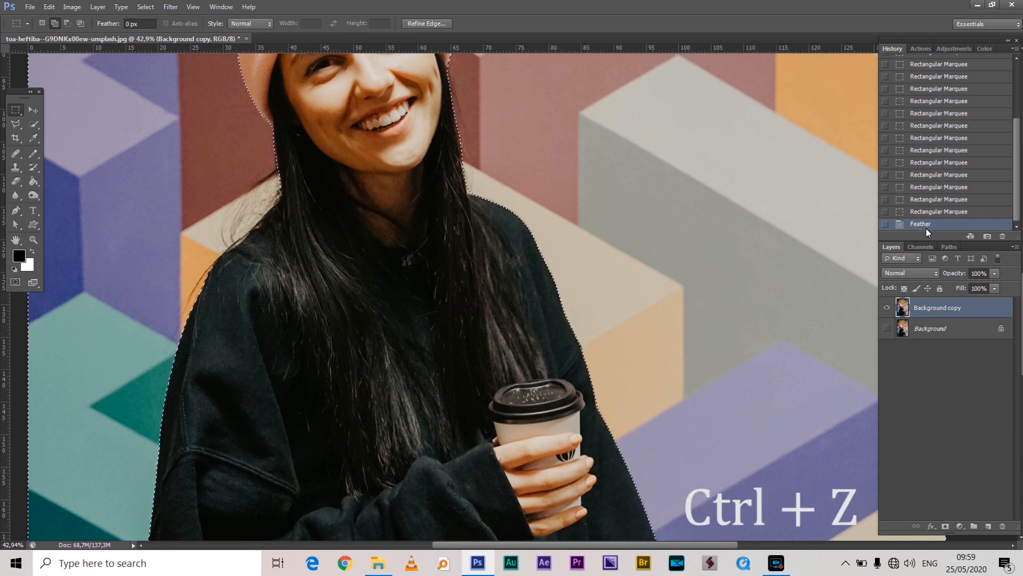
pyautogui.hotkey('ctrl', 'z')
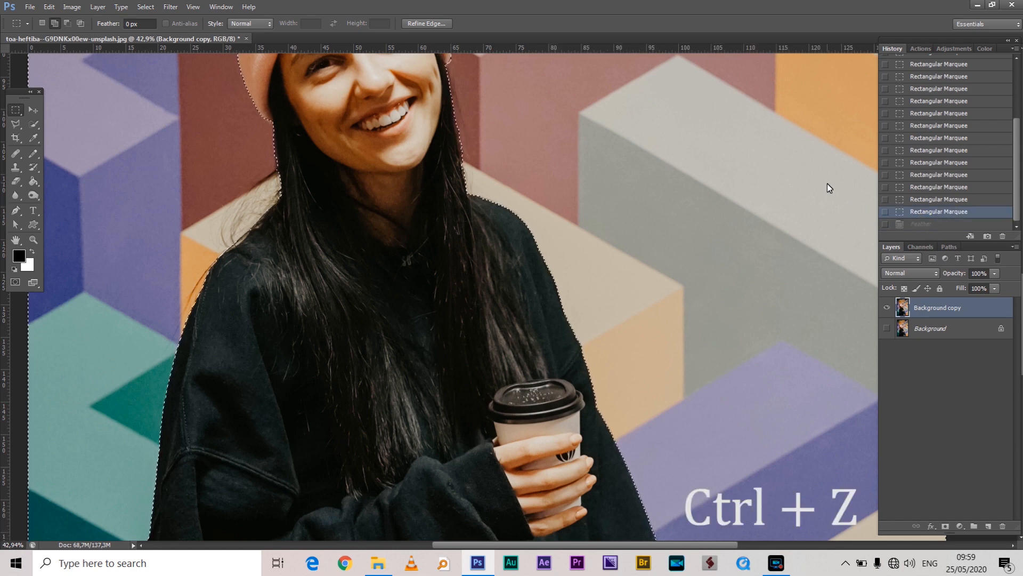
# Step: Feather the wall selection with a radius of 2 pixels and delete the wall from the Background copy layer
pyautogui.hotkey('ctrl', '0')
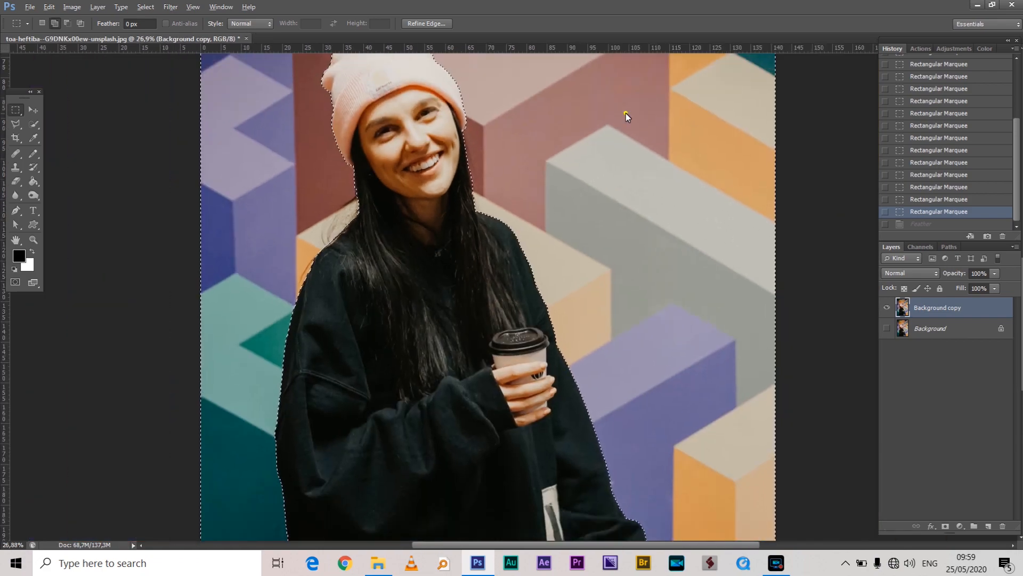
pyautogui.rightClick(626, 114)
pyautogui.click(670, 143)
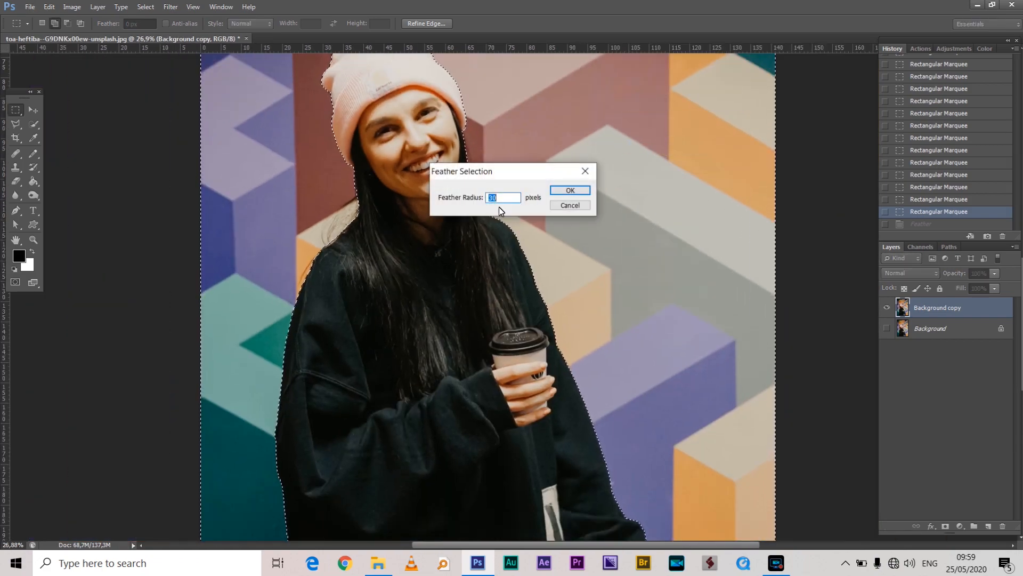
pyautogui.write('2')
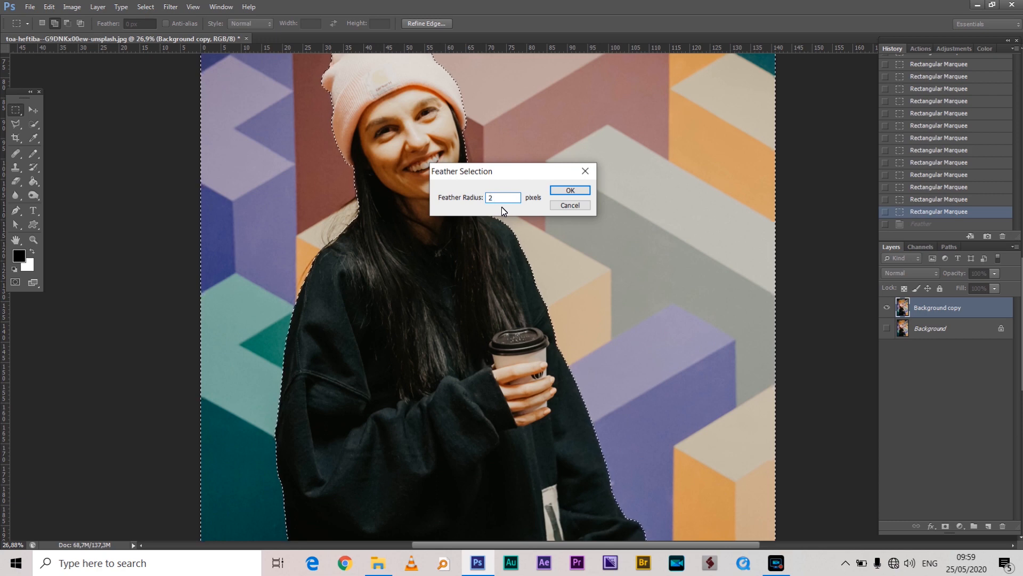
pyautogui.press('Return')
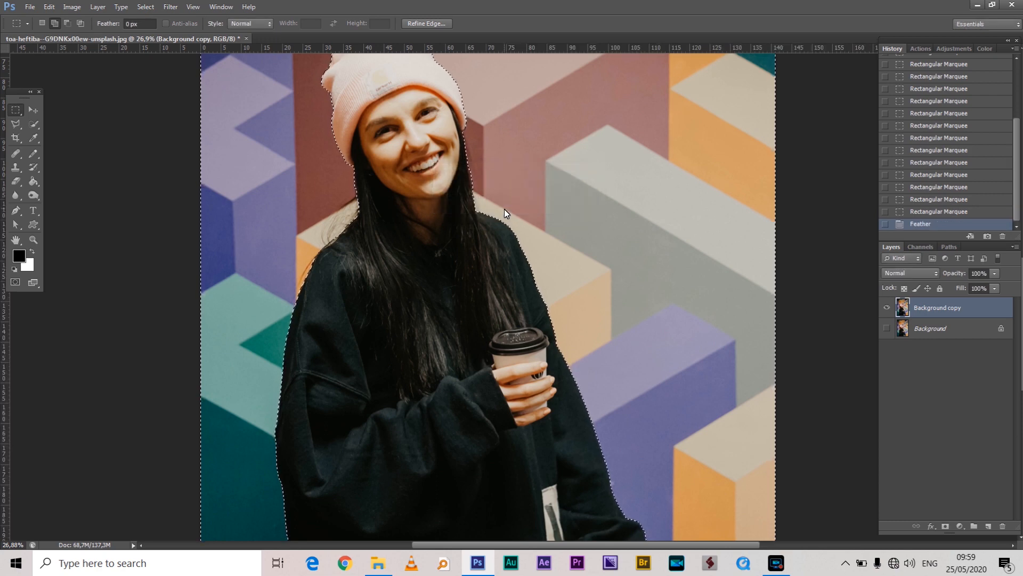
pyautogui.press('Delete')
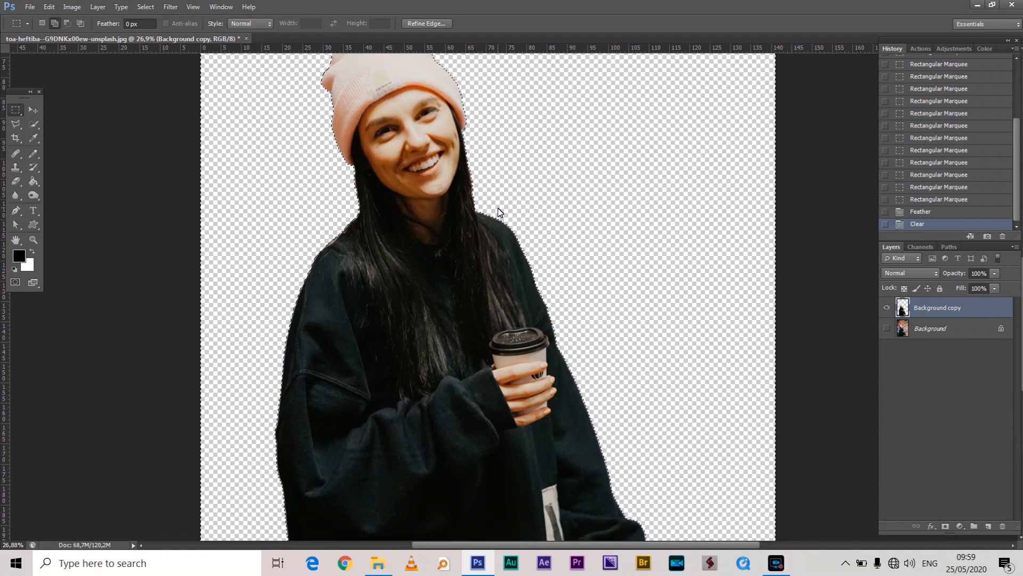
# Step: Examine the cutout edge around the hair, shoulder, beanie and full figure against the transparent background
pyautogui.scroll(5, 498, 211)
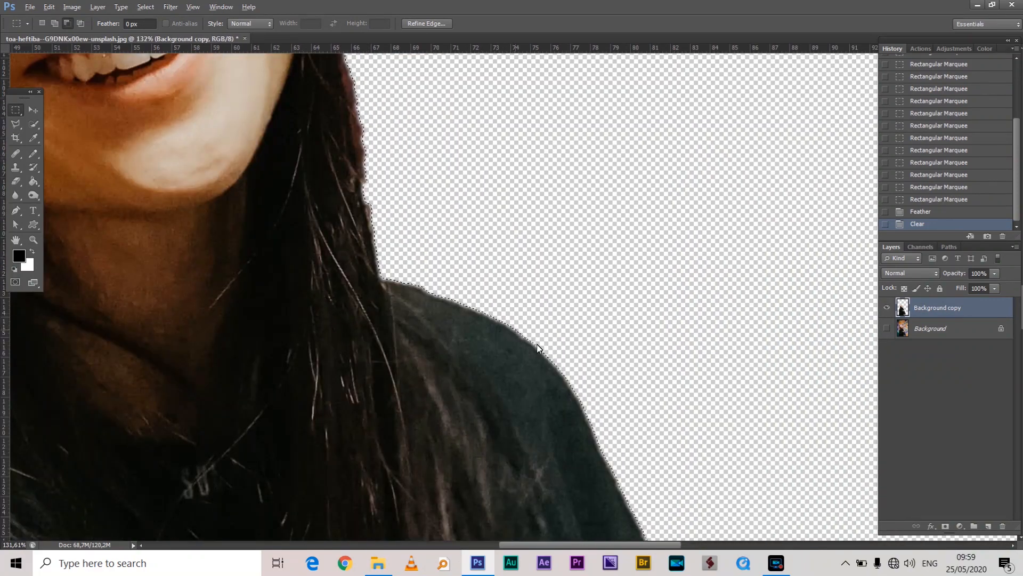
pyautogui.scroll(-4, 559, 360)
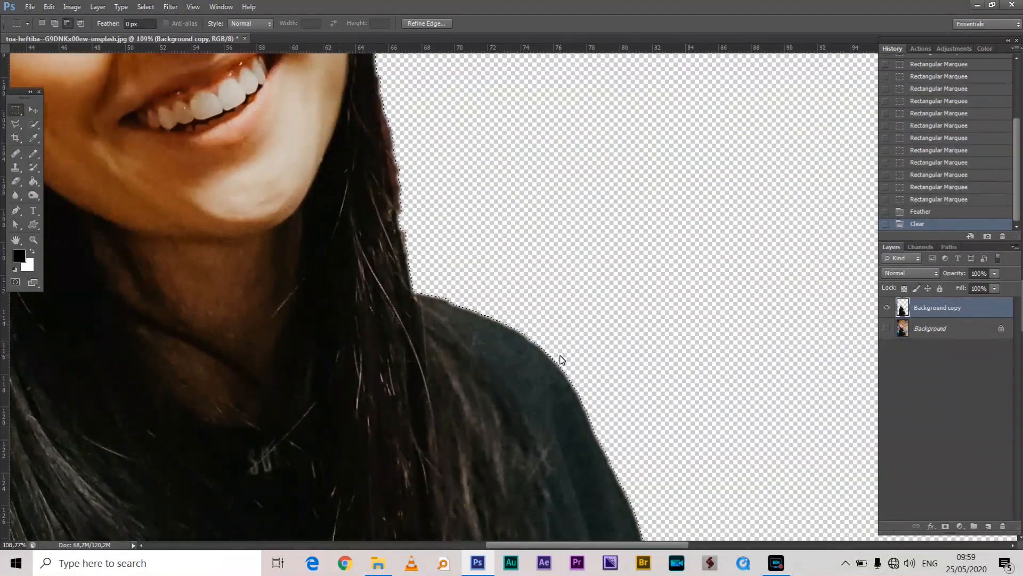
pyautogui.scroll(-4, 554, 322)
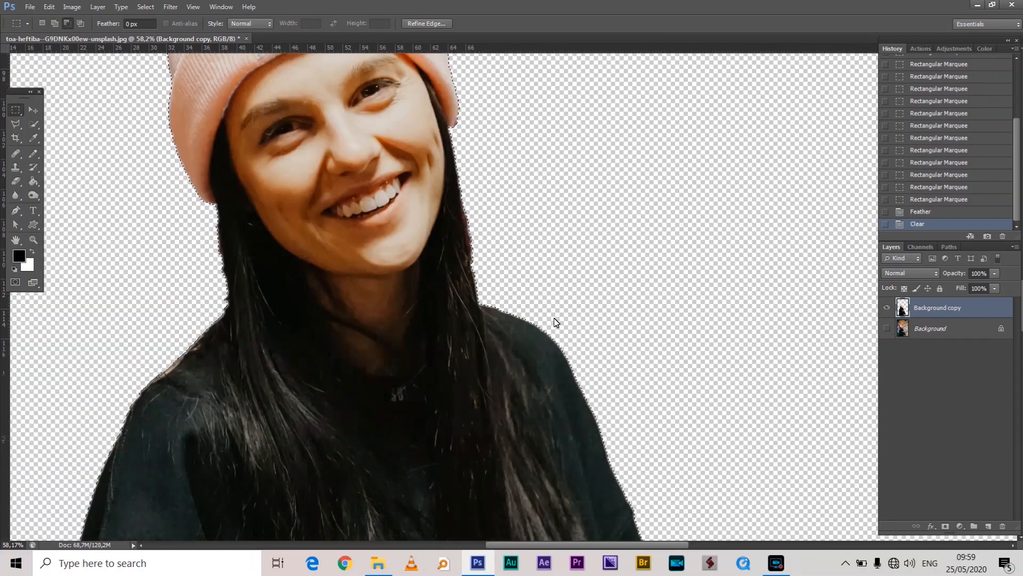
pyautogui.scroll(-4, 554, 322)
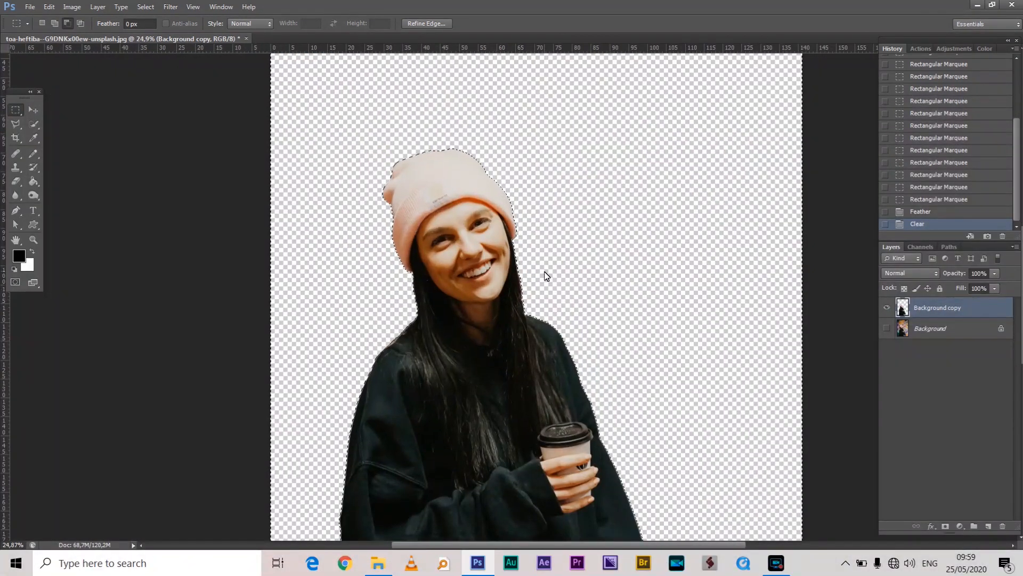
pyautogui.scroll(-3, 546, 276)
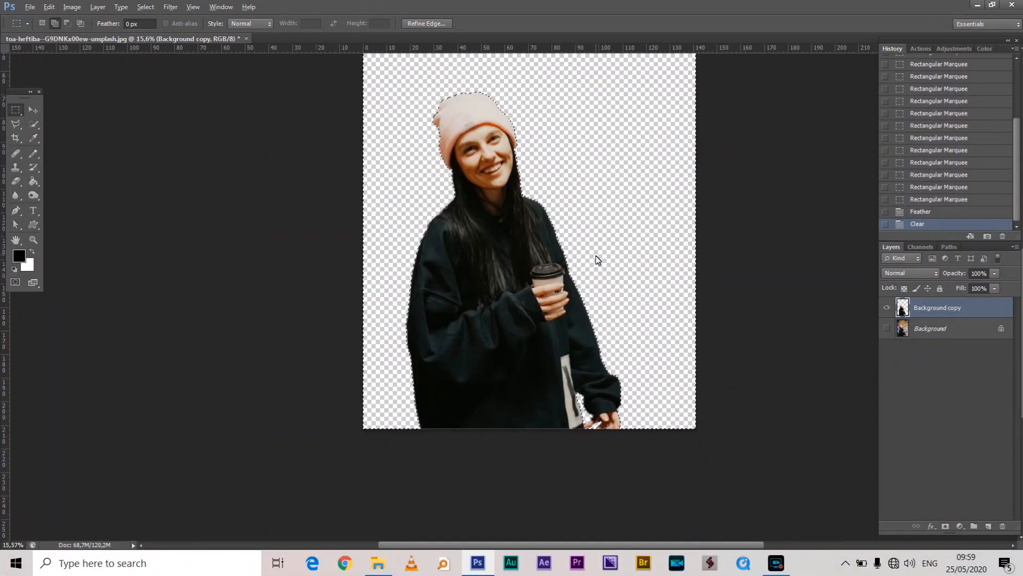
pyautogui.scroll(4, 597, 260)
pyautogui.scroll(-1, 597, 260)
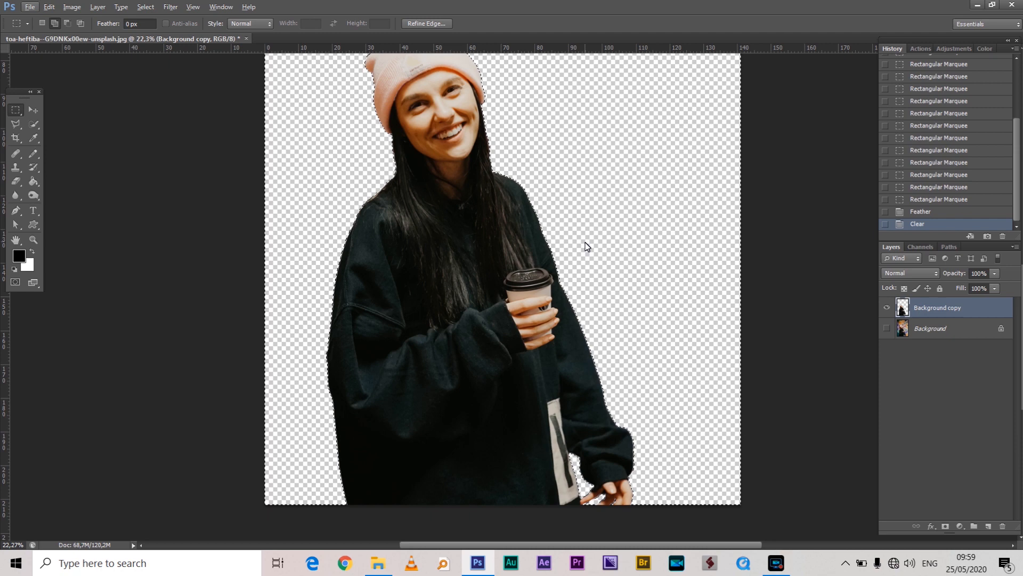
pyautogui.hotkey('ctrl', 'd')
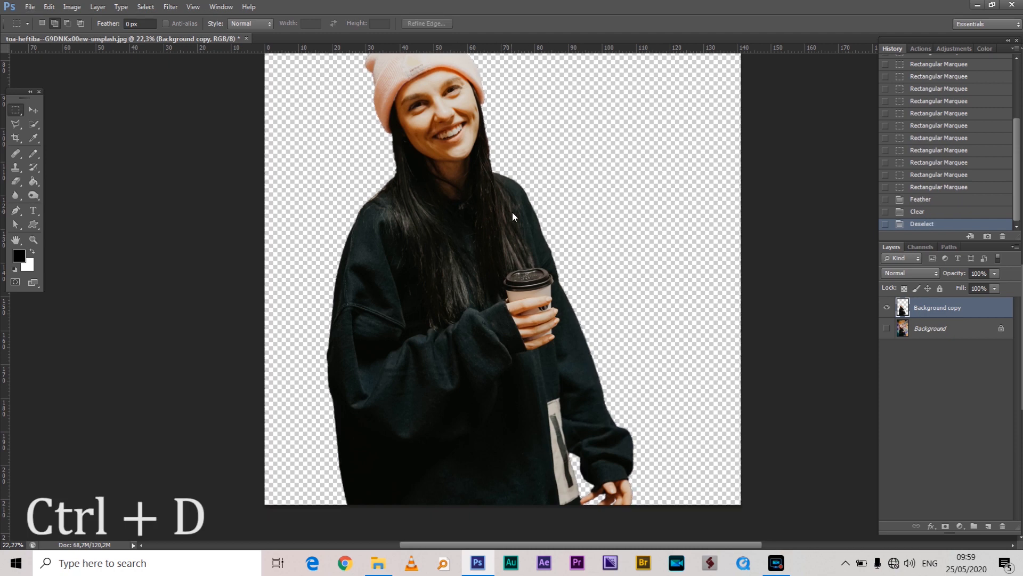
pyautogui.scroll(1, 513, 212)
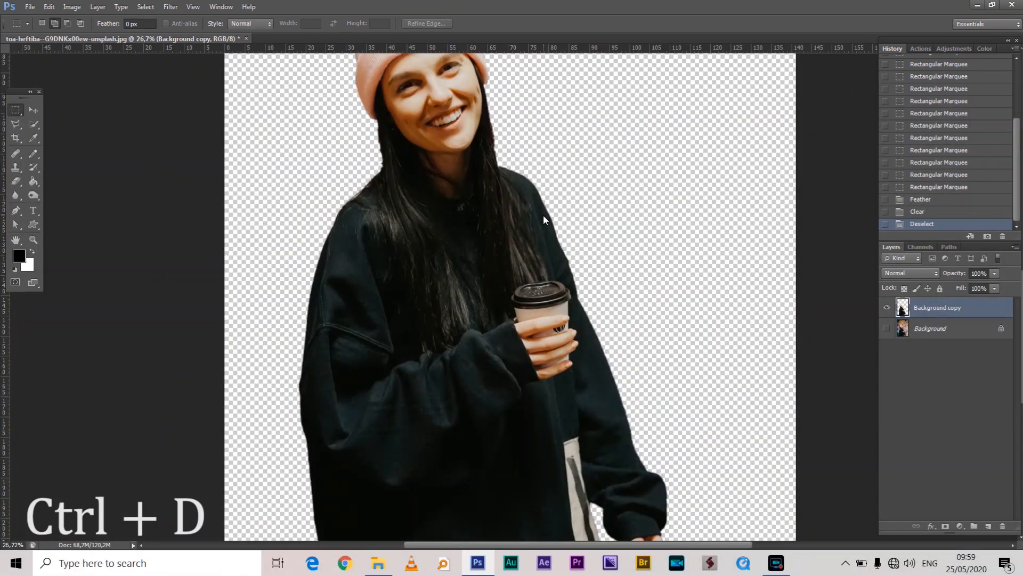
pyautogui.hotkey('ctrl', 'z')
# Step: Deselect the feathered wall selection around the cut-out woman
pyautogui.scroll(1, 529, 213)
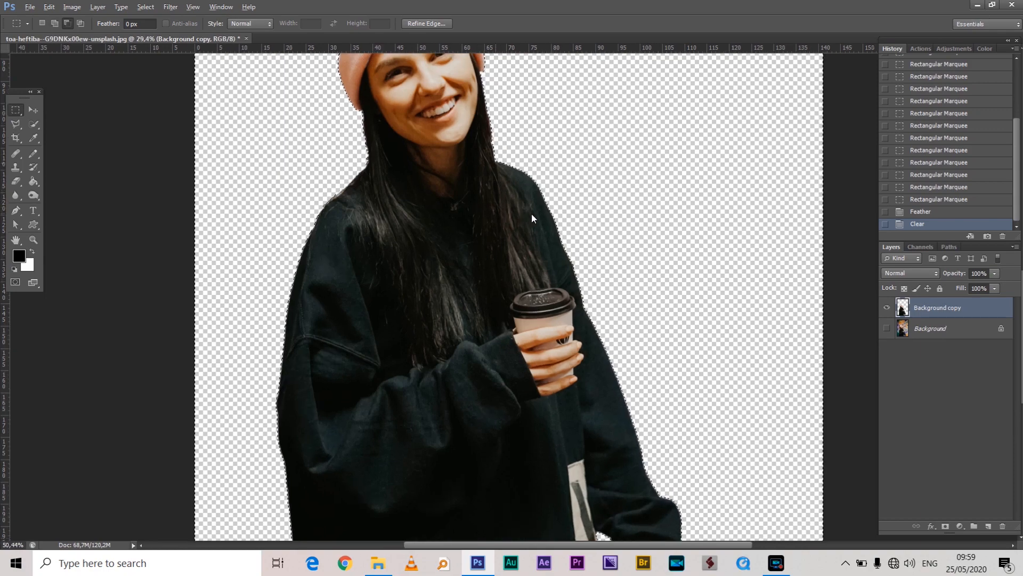
pyautogui.scroll(5, 529, 213)
pyautogui.scroll(-2, 699, 235)
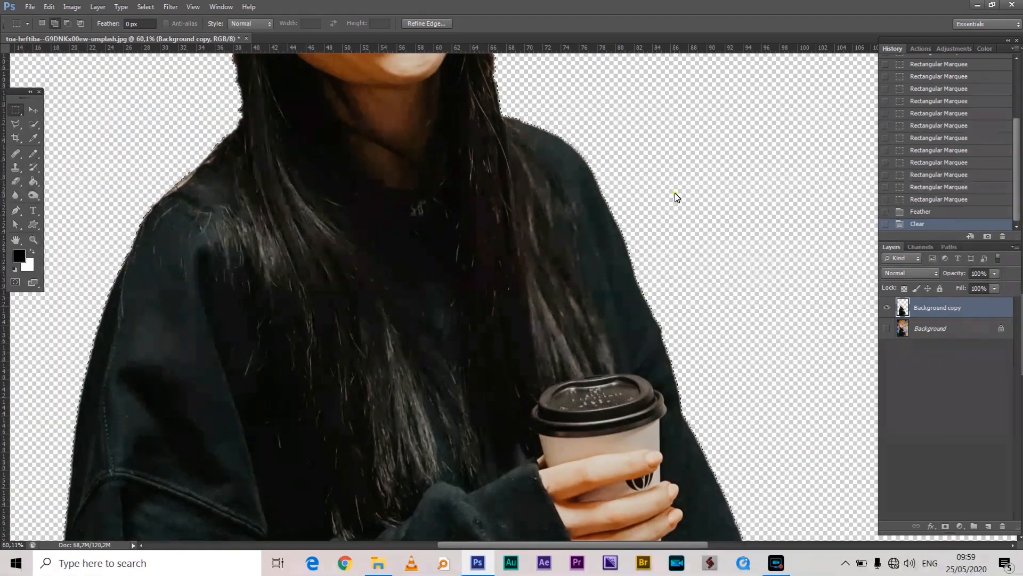
pyautogui.moveTo(674, 193); pyautogui.dragTo(543, 194)
pyautogui.rightClick(503, 155)
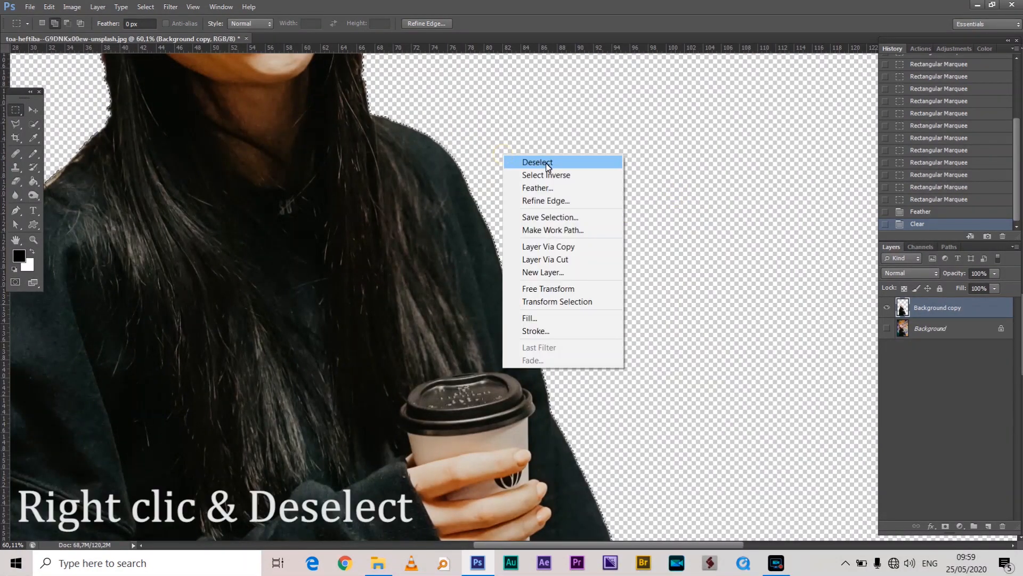
pyautogui.click(566, 166)
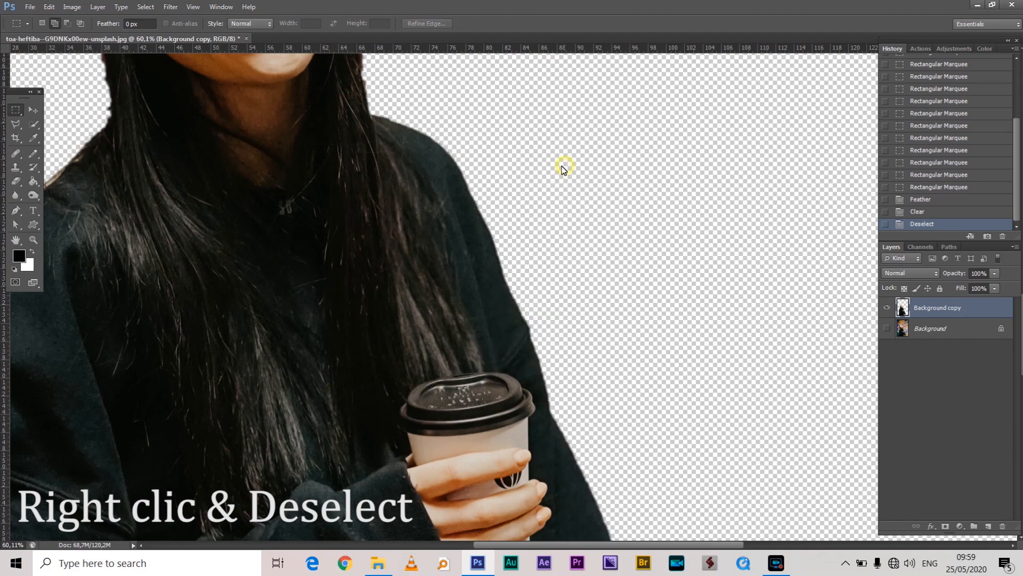
# Step: Examine the cutout edge along both sides of the hair and the shoulders for leftover wall
pyautogui.scroll(-1, 529, 229)
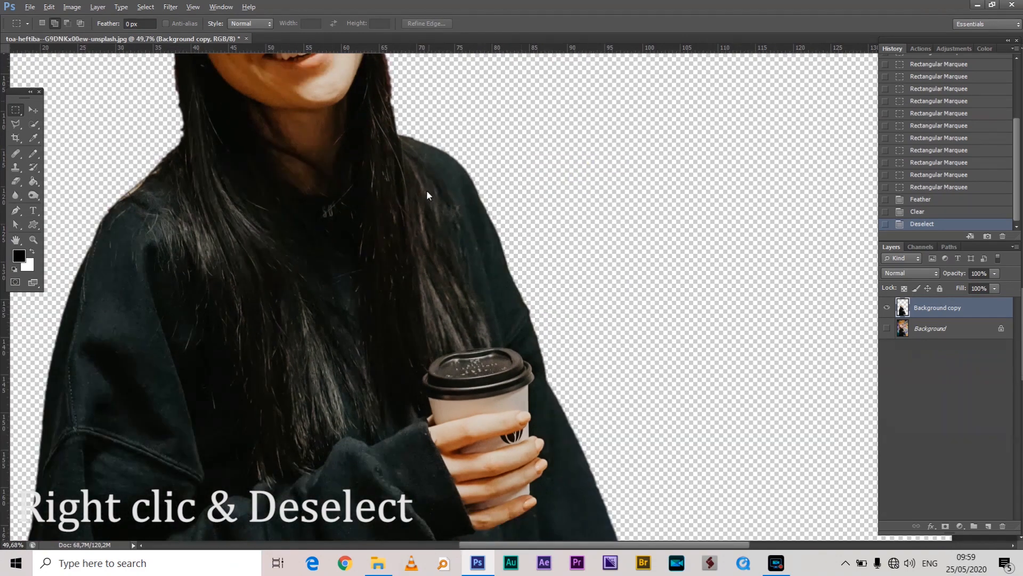
pyautogui.scroll(2, 427, 191)
pyautogui.moveTo(375, 164); pyautogui.dragTo(581, 337)
pyautogui.scroll(2, 176, 228)
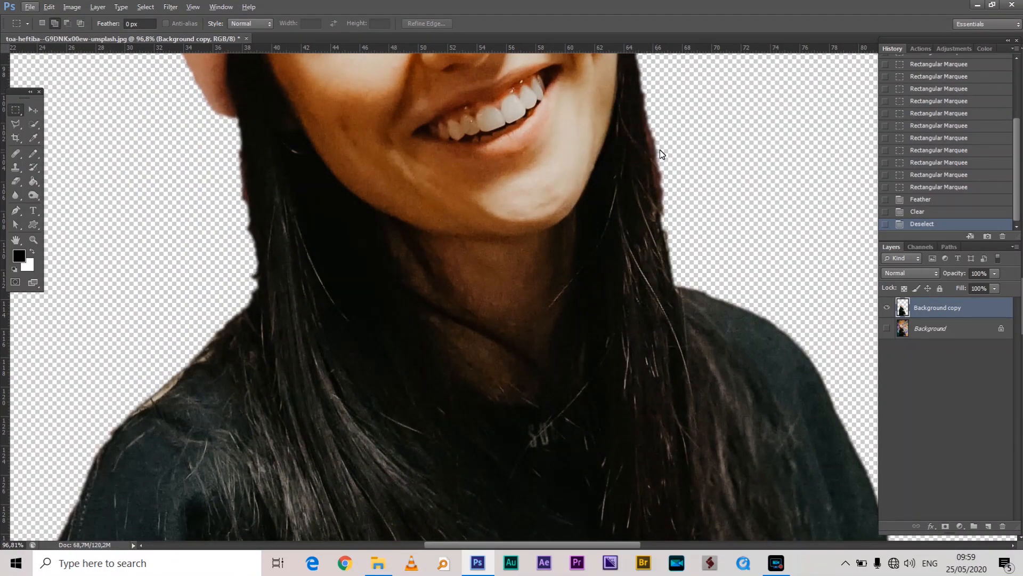
pyautogui.scroll(2, 660, 149)
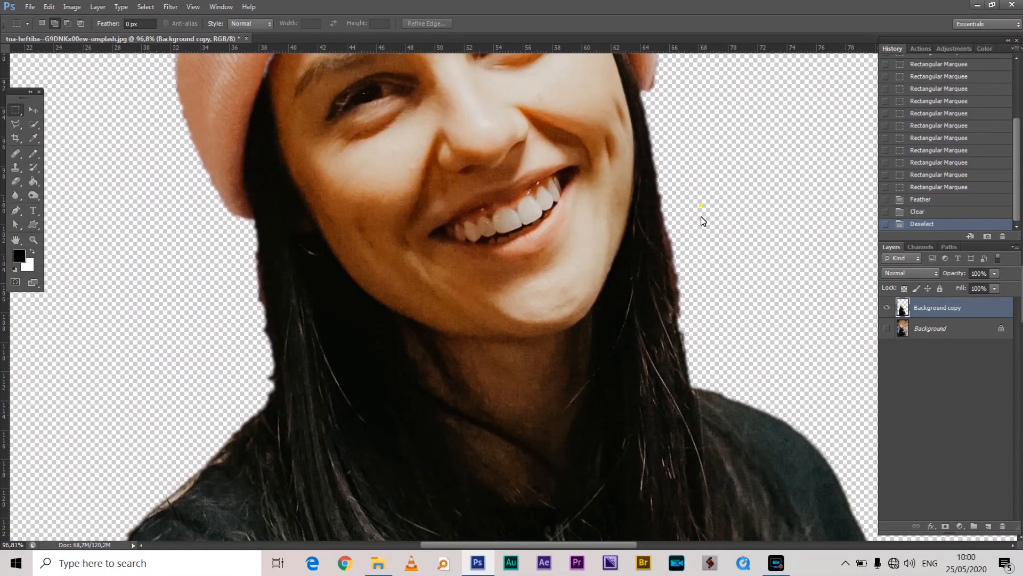
pyautogui.moveTo(701, 208); pyautogui.dragTo(702, 358)
pyautogui.moveTo(349, 279); pyautogui.dragTo(383, 126)
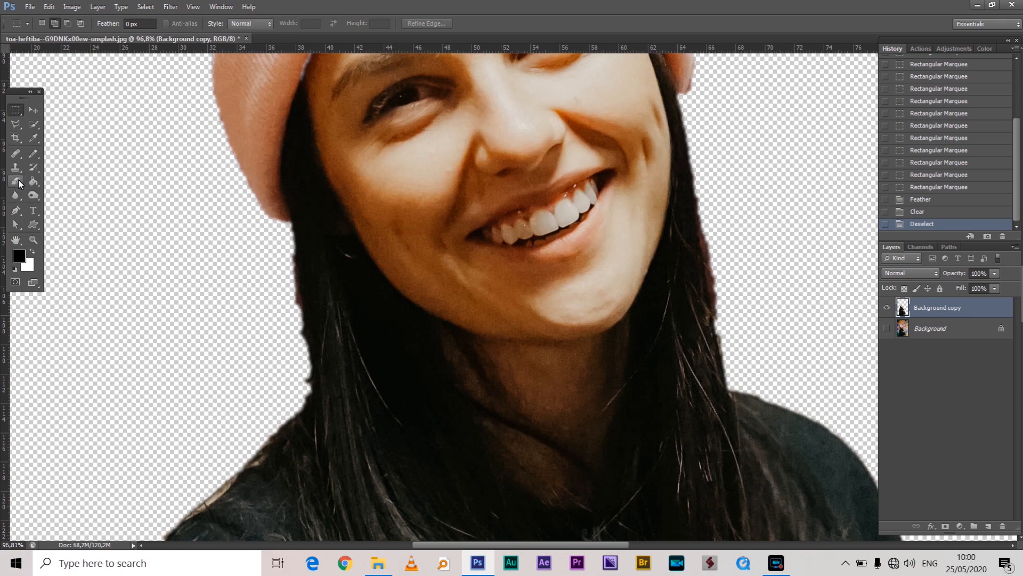
# Step: Activate the Eraser tool and set its brush size to 65 px
pyautogui.click(17, 182)
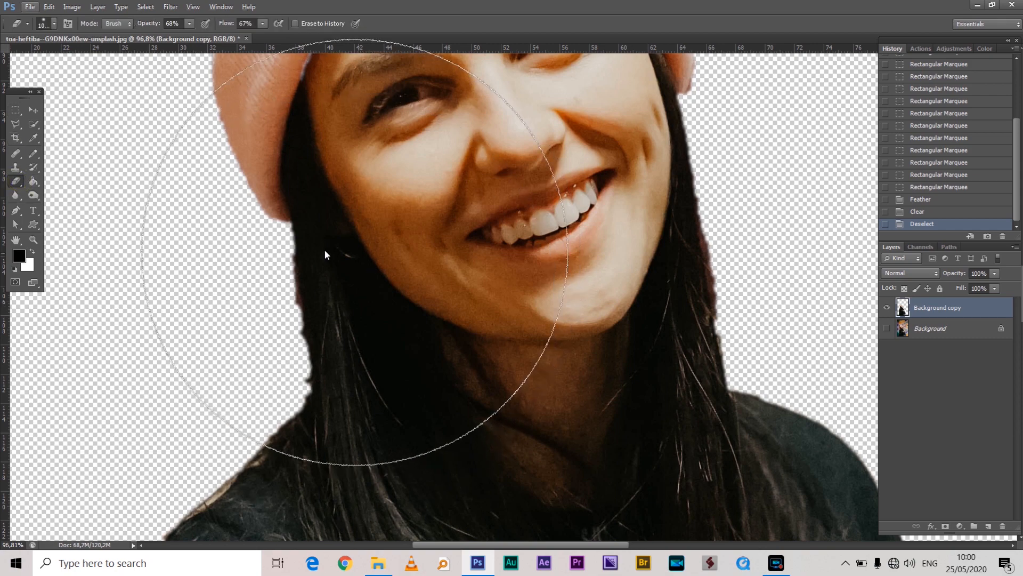
pyautogui.rightClick(358, 252)
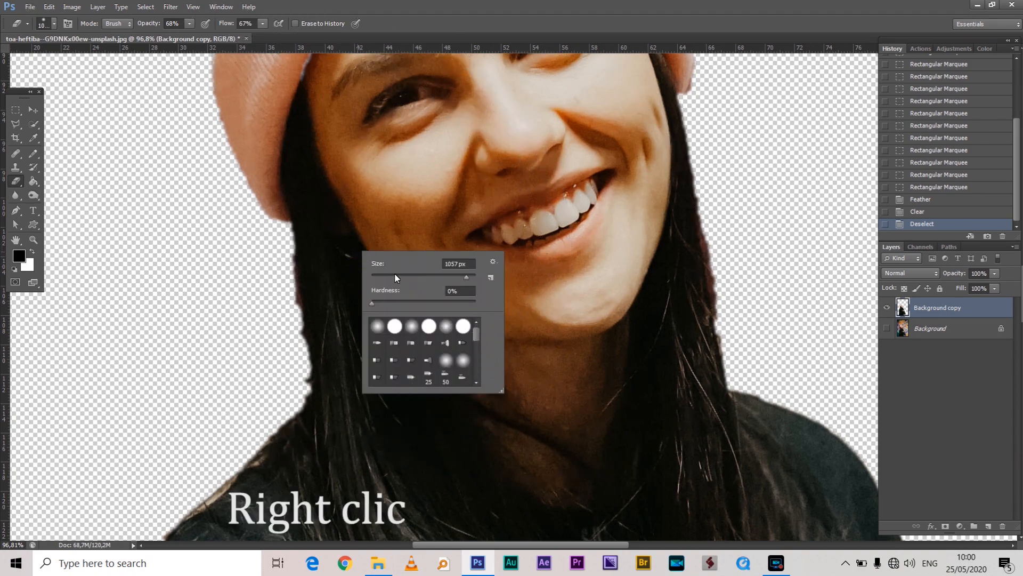
pyautogui.moveTo(431, 277)
pyautogui.mouseDown()
pyautogui.moveTo(380, 276)
pyautogui.moveTo(408, 277)
pyautogui.mouseUp()
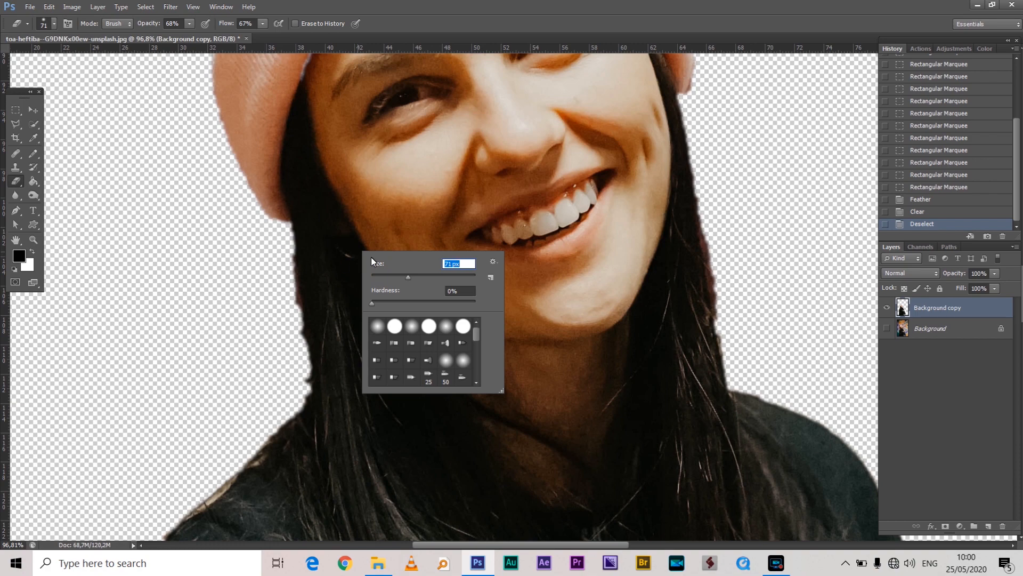
pyautogui.moveTo(406, 279); pyautogui.dragTo(405, 277)
pyautogui.click(267, 238)
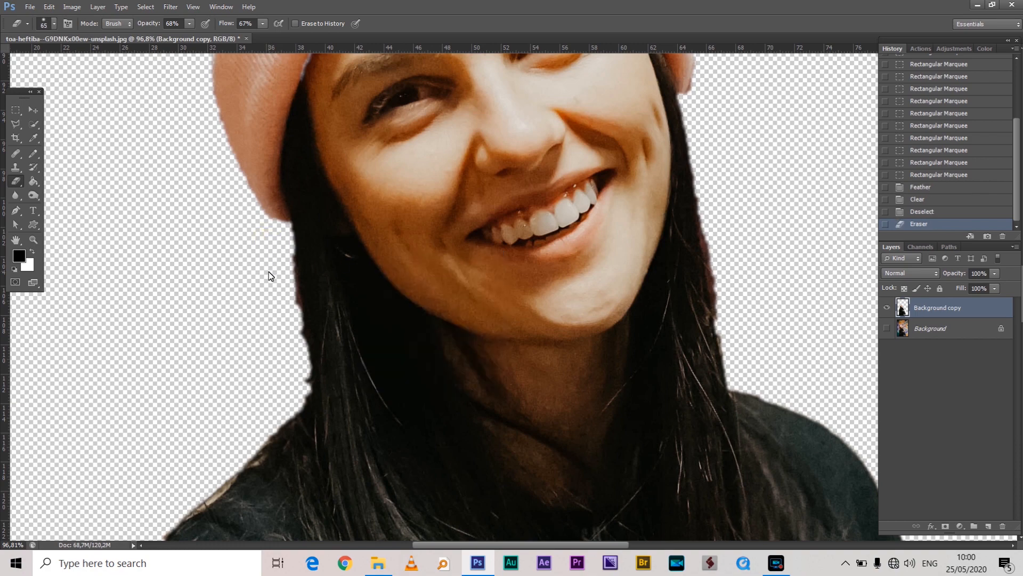
# Step: Choose the soft round brush with 0% hardness for the eraser
pyautogui.rightClick(260, 241)
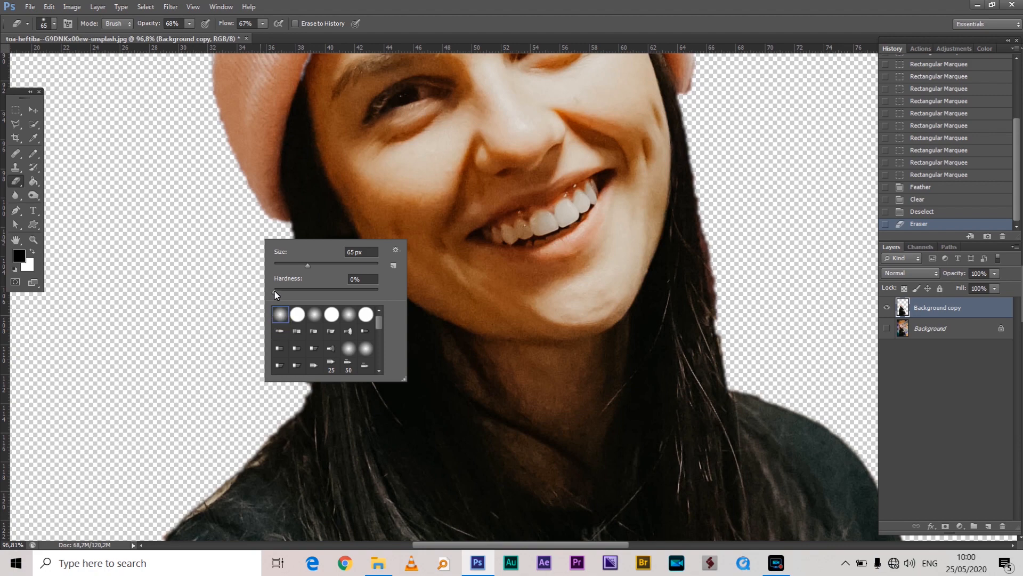
pyautogui.click(274, 293)
pyautogui.click(281, 319)
pyautogui.click(359, 12)
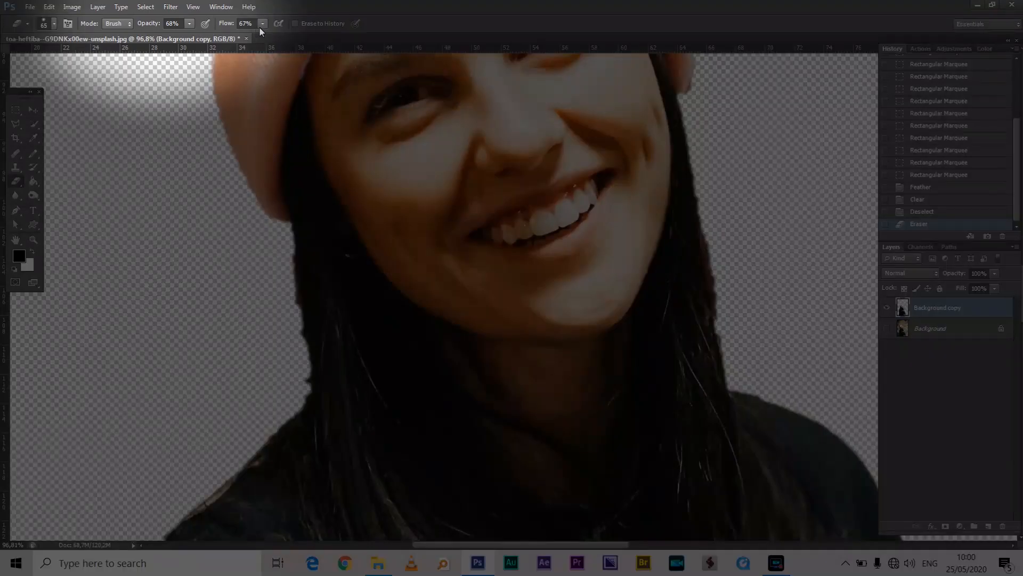
# Step: Raise the eraser's opacity and flow to 100%
pyautogui.click(191, 23)
pyautogui.moveTo(202, 33); pyautogui.dragTo(305, 33)
pyautogui.click(263, 24)
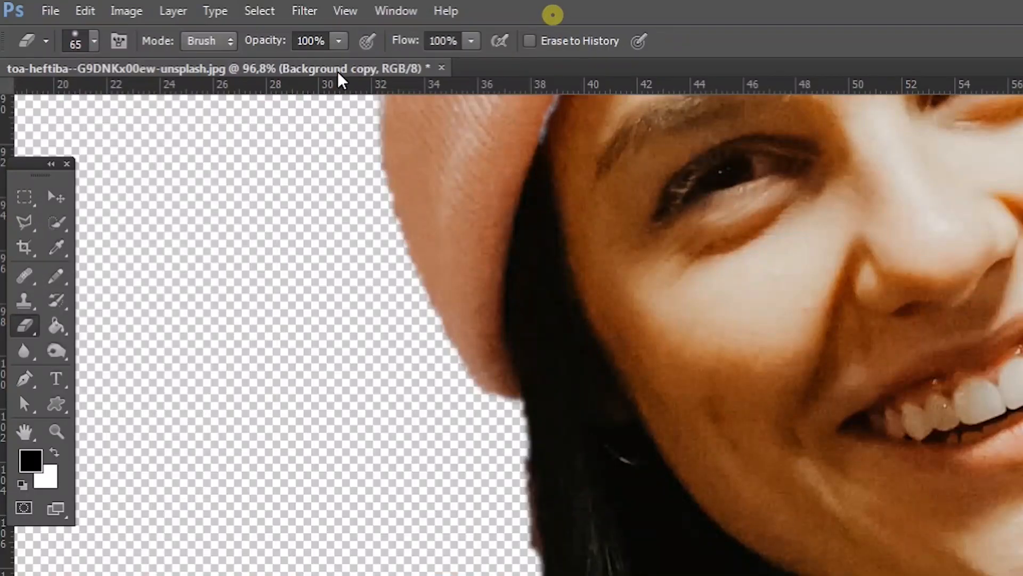
# Step: Set the eraser's flow to 70% and its opacity to 77%
pyautogui.click(343, 43)
pyautogui.moveTo(346, 63); pyautogui.dragTo(320, 63)
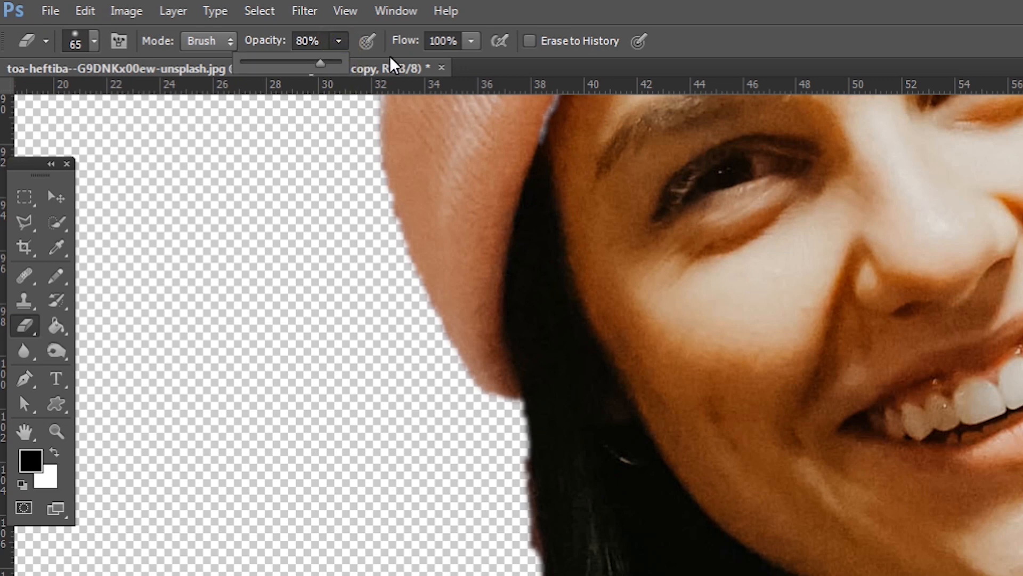
pyautogui.click(471, 42)
pyautogui.moveTo(467, 60); pyautogui.dragTo(442, 60)
pyautogui.click(339, 41)
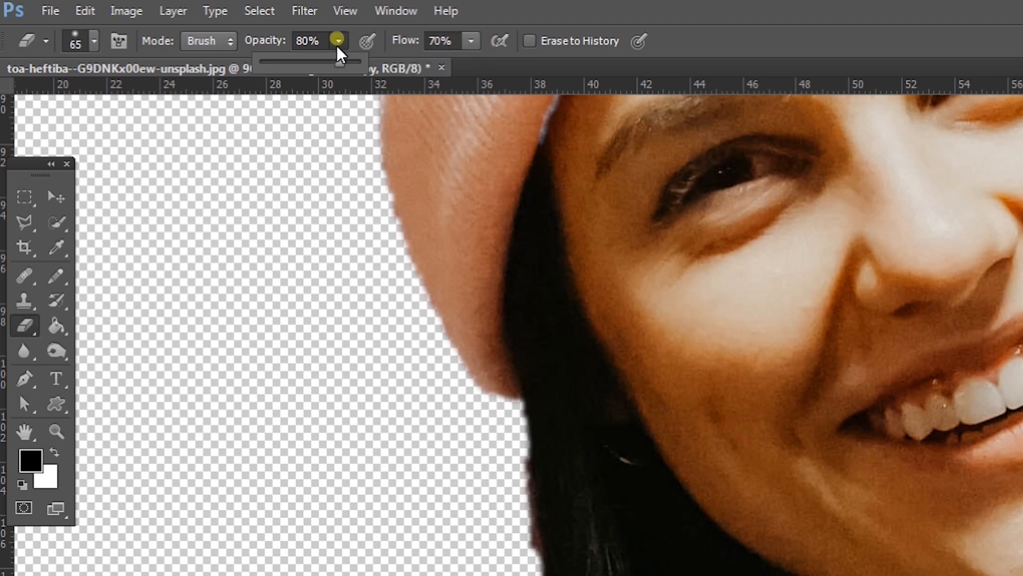
pyautogui.moveTo(342, 59); pyautogui.dragTo(338, 61)
pyautogui.click(383, 273)
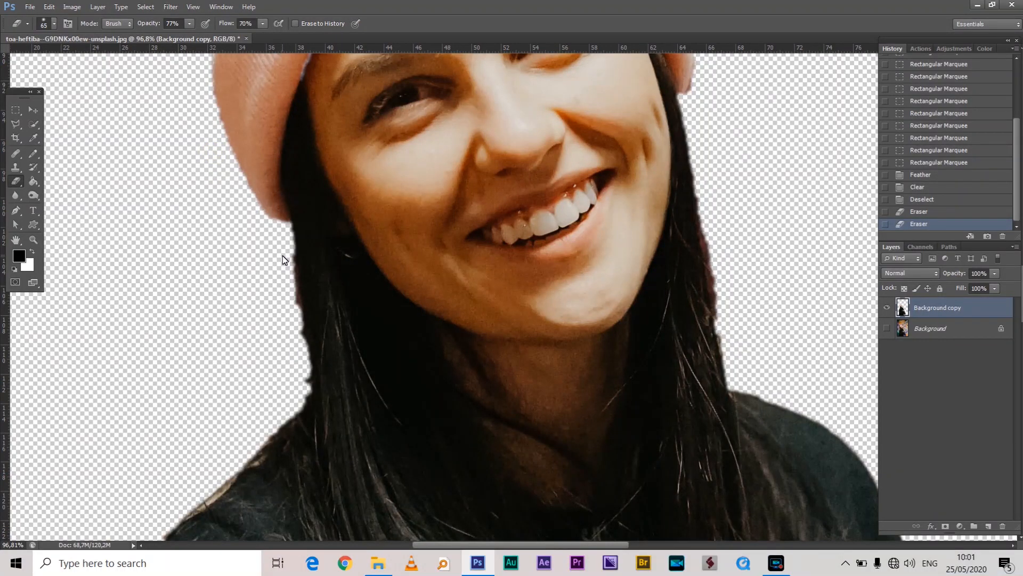
# Step: Try erasing along the hair edge just below the beanie, and undo the stroke
pyautogui.moveTo(283, 259)
pyautogui.mouseDown()
pyautogui.moveTo(292, 342)
pyautogui.moveTo(300, 277)
pyautogui.mouseUp()
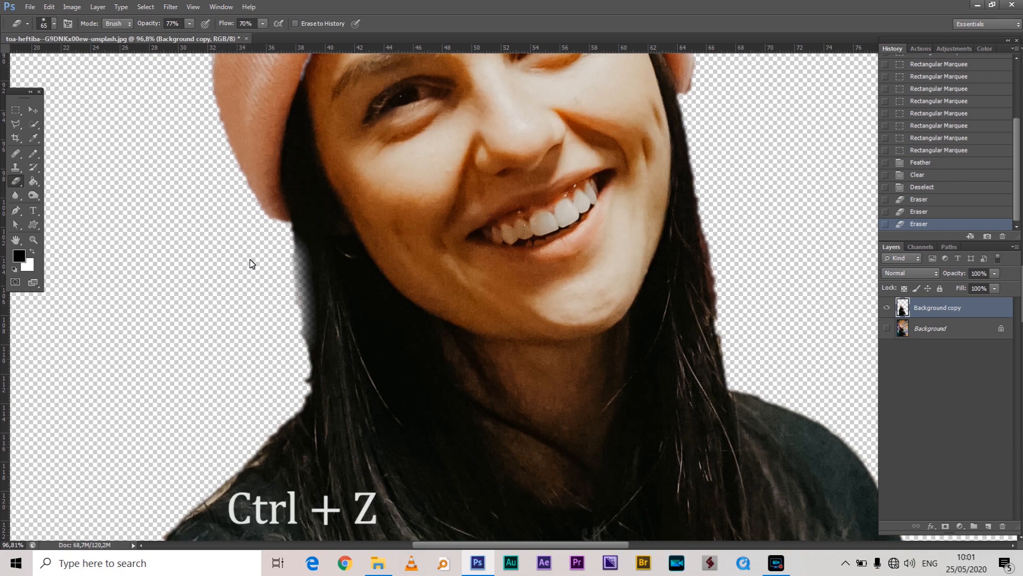
pyautogui.hotkey('ctrl', 'z')
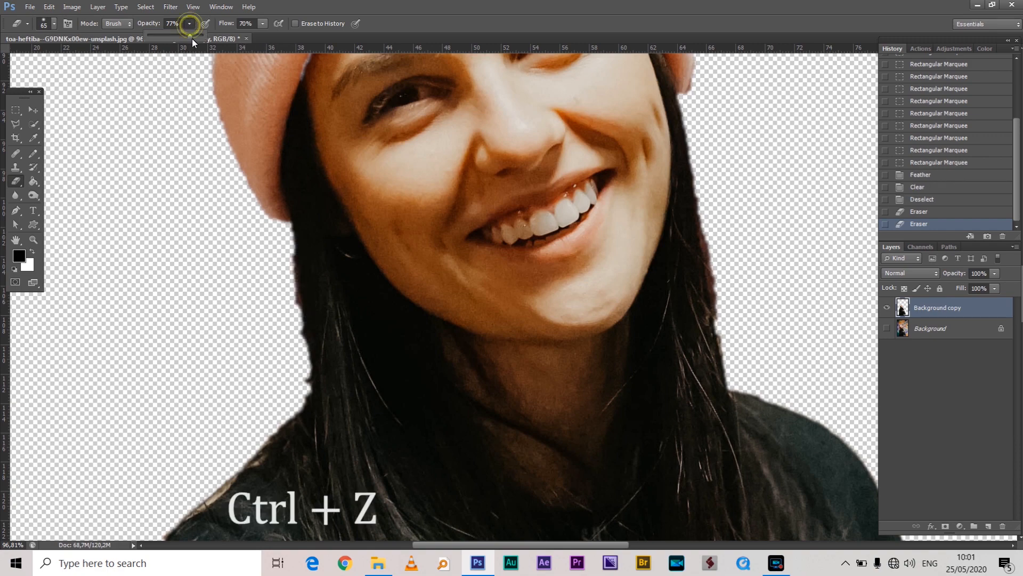
# Step: Set the eraser's opacity to 94%, test it on the hair edge below the beanie, and undo the stroke
pyautogui.moveTo(192, 38); pyautogui.dragTo(196, 37)
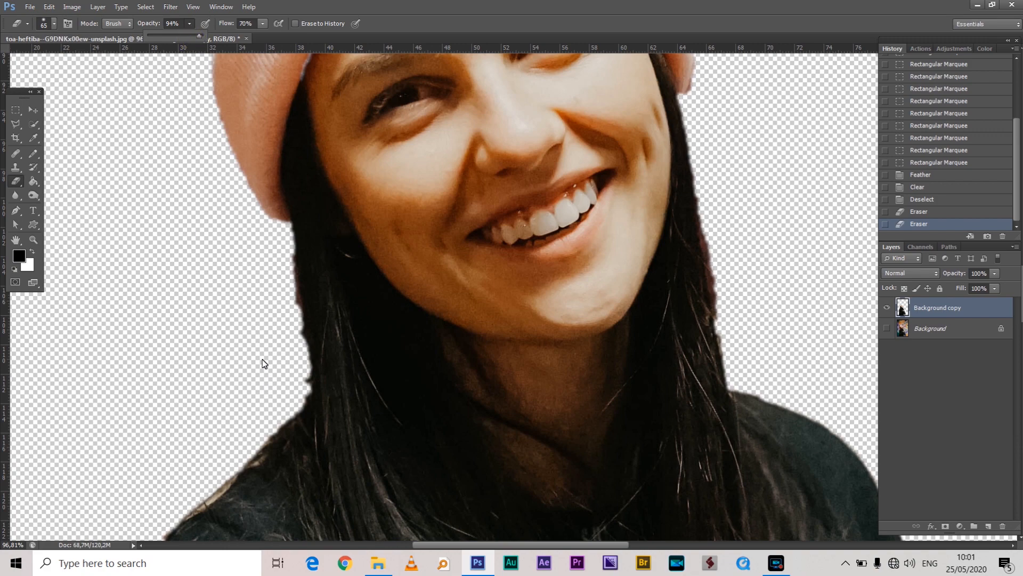
pyautogui.click(296, 336)
pyautogui.click(295, 338)
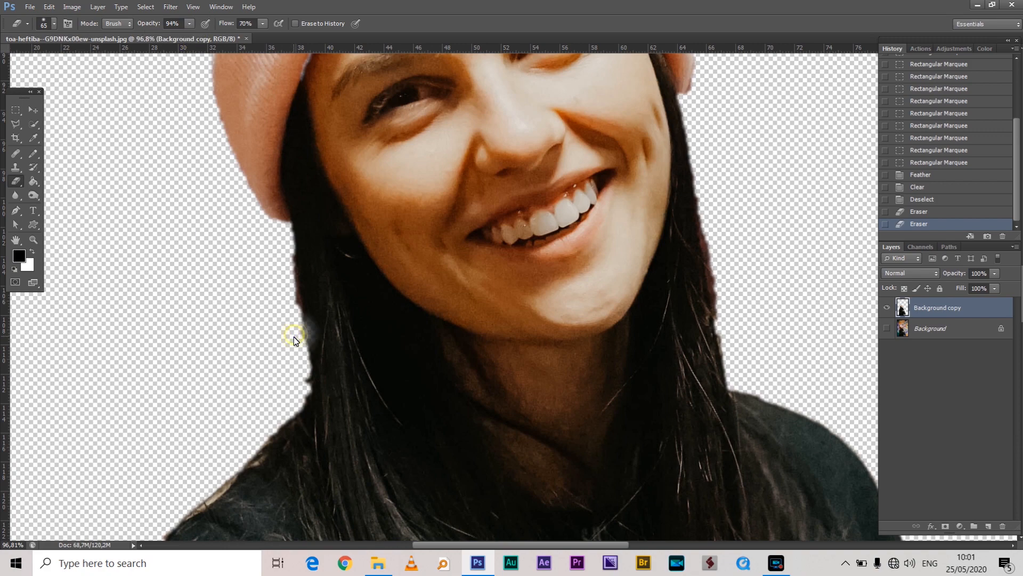
pyautogui.hotkey('ctrl', 'z')
# Step: Try an eraser flow of 89% and hardness of 11% on the hair edge, and undo the stroke
pyautogui.click(262, 24)
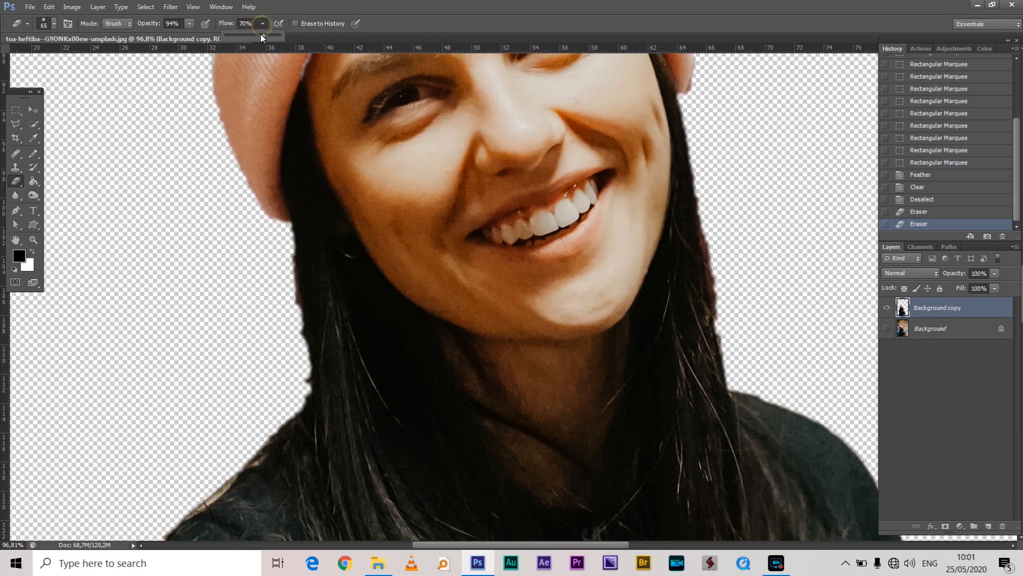
pyautogui.click(263, 300)
pyautogui.rightClick(263, 300)
pyautogui.moveTo(280, 348); pyautogui.dragTo(289, 346)
pyautogui.click(240, 234)
pyautogui.click(291, 338)
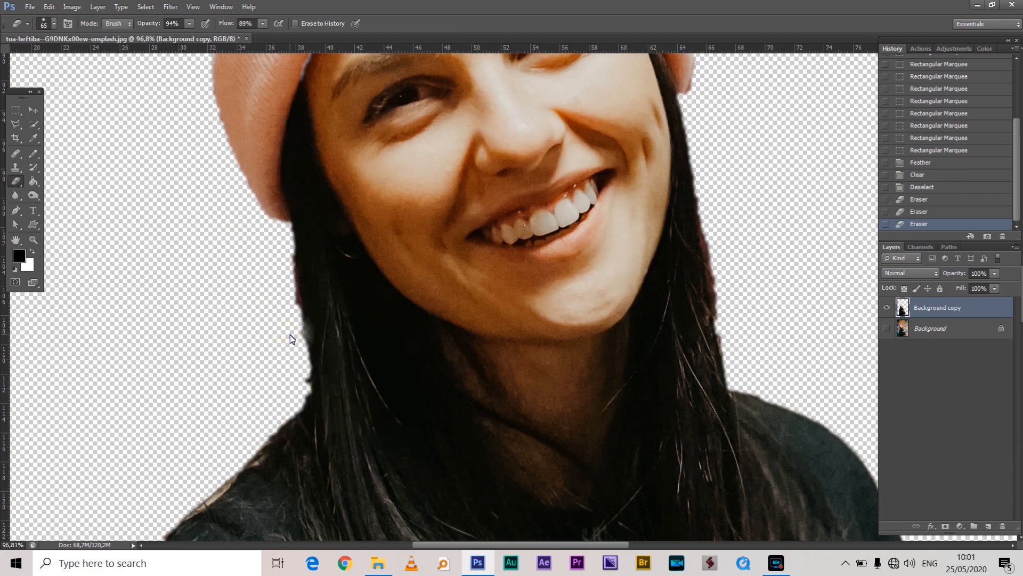
pyautogui.scroll(3, 292, 388)
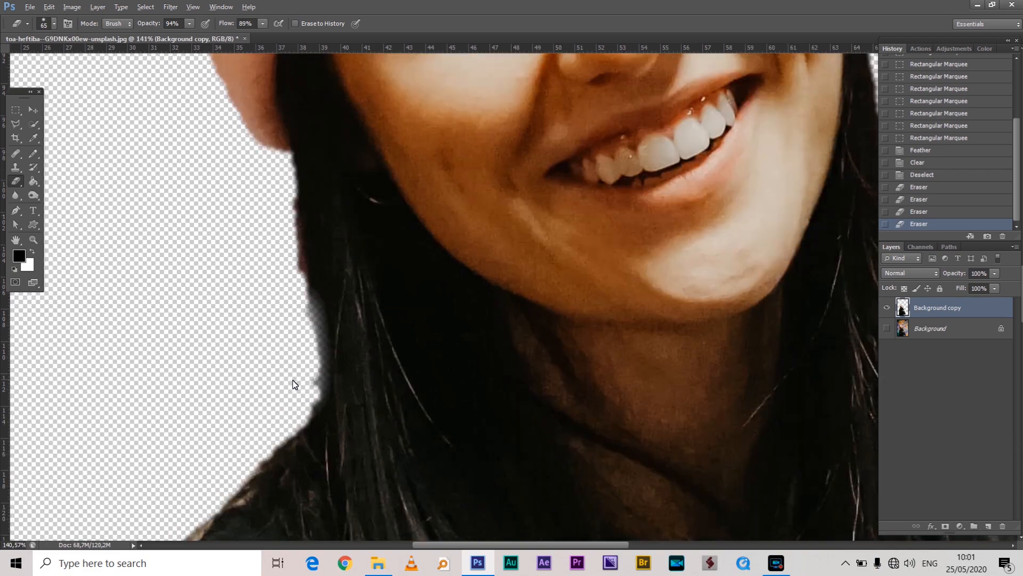
pyautogui.hotkey('ctrl', 'z')
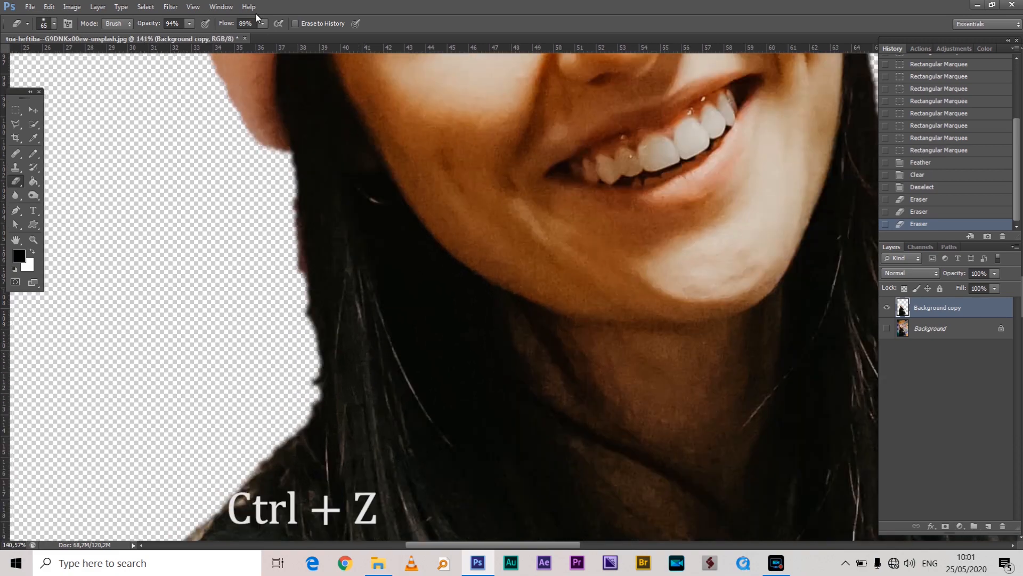
# Step: Set the eraser's flow to 93%, raise its hardness, and test it on the hair edge just below the beanie
pyautogui.click(263, 23)
pyautogui.moveTo(263, 35); pyautogui.dragTo(265, 37)
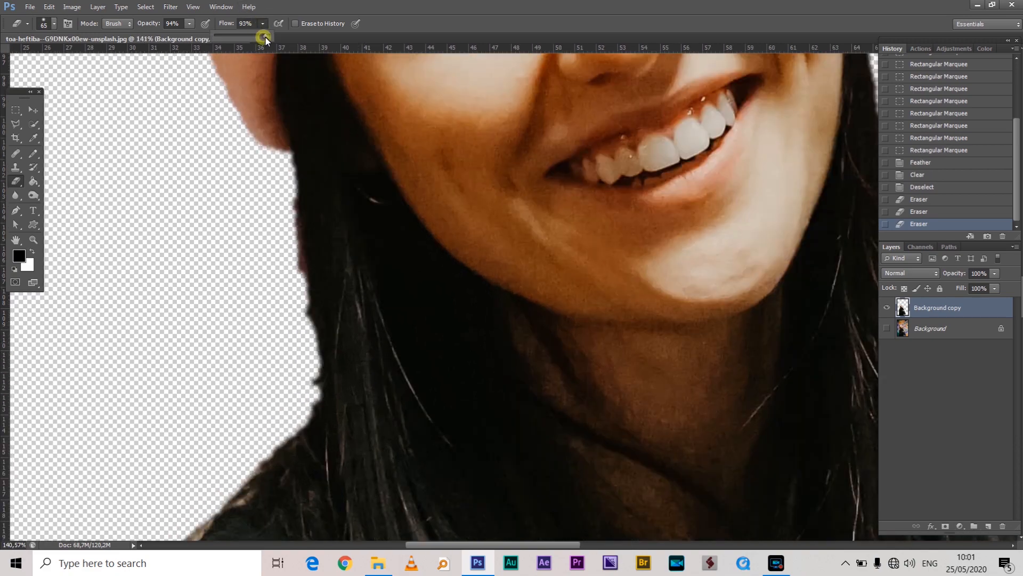
pyautogui.rightClick(199, 217)
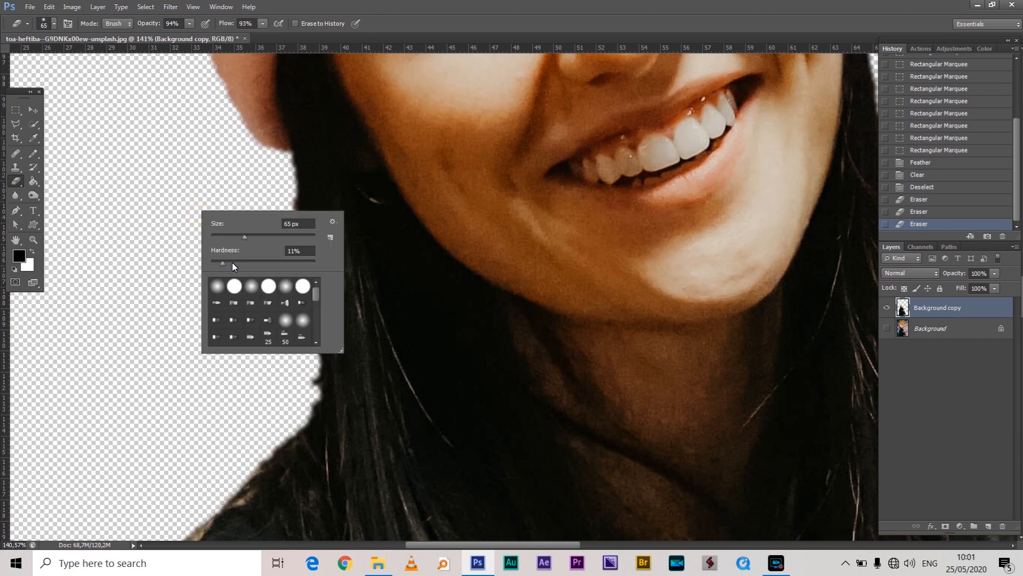
pyautogui.moveTo(233, 263); pyautogui.dragTo(238, 261)
pyautogui.click(167, 170)
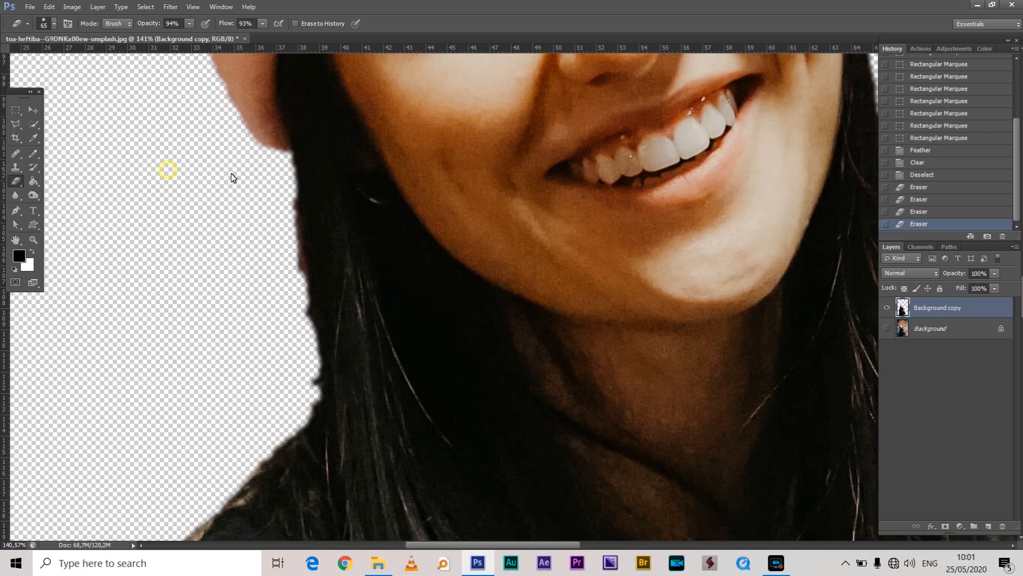
pyautogui.click(279, 209)
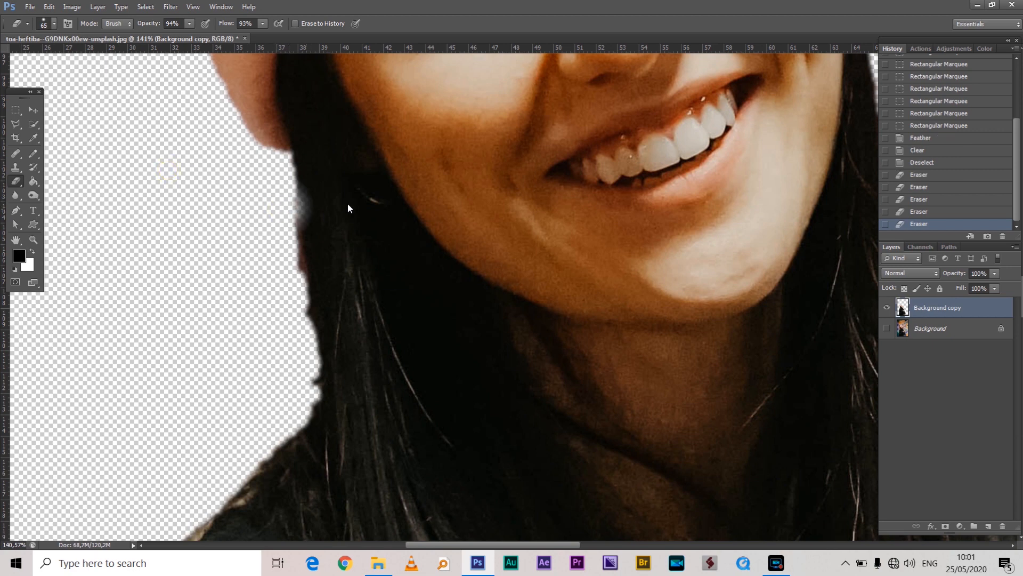
# Step: Set the eraser's hardness to 51% and its size to 55 px
pyautogui.rightClick(312, 214)
pyautogui.moveTo(361, 258); pyautogui.dragTo(371, 260)
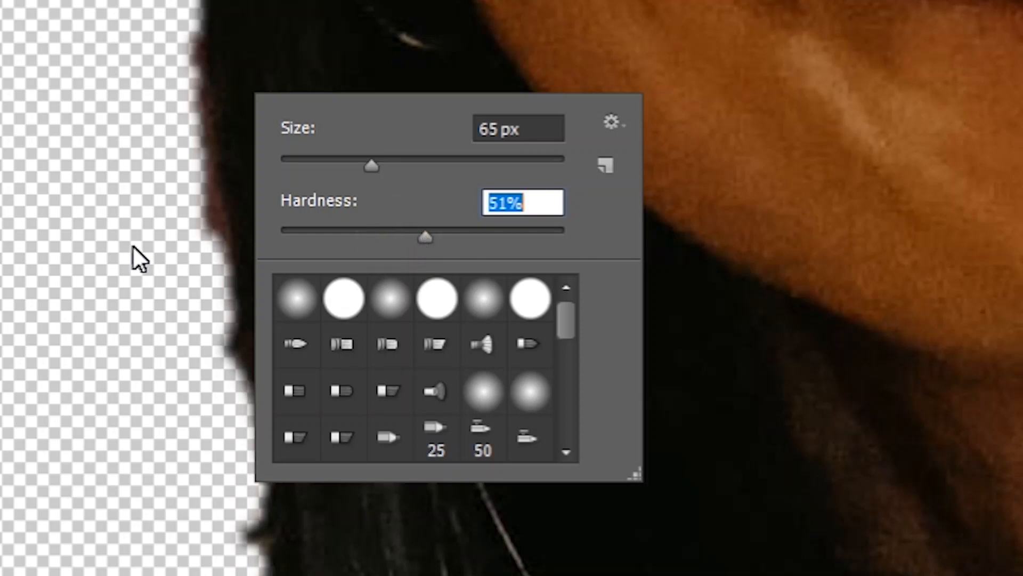
pyautogui.moveTo(369, 169); pyautogui.dragTo(356, 166)
pyautogui.press('Return')
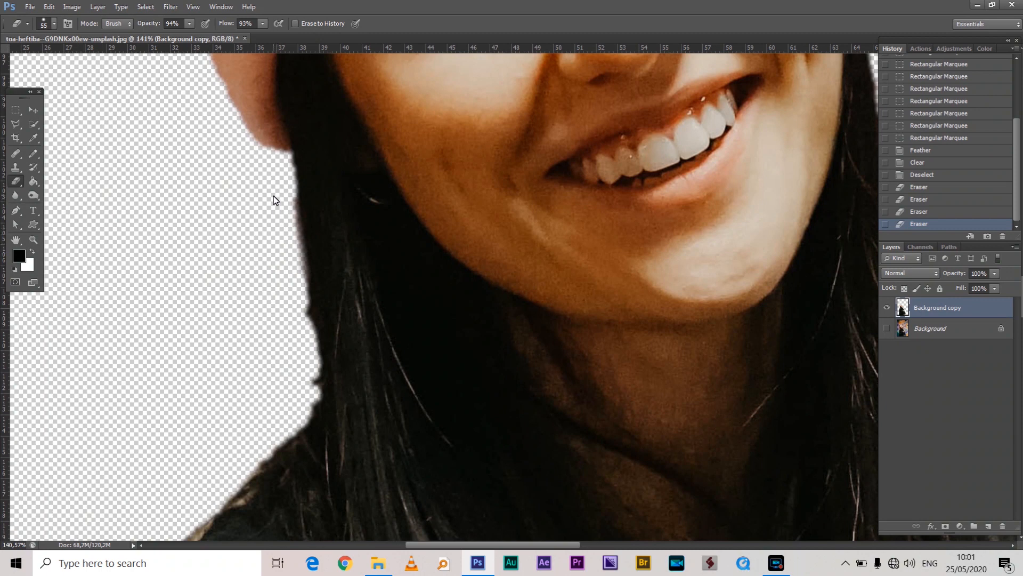
# Step: Erase the rough fringe along the hair edge from just below the beanie down to the shoulder
pyautogui.moveTo(278, 213); pyautogui.dragTo(237, 200)
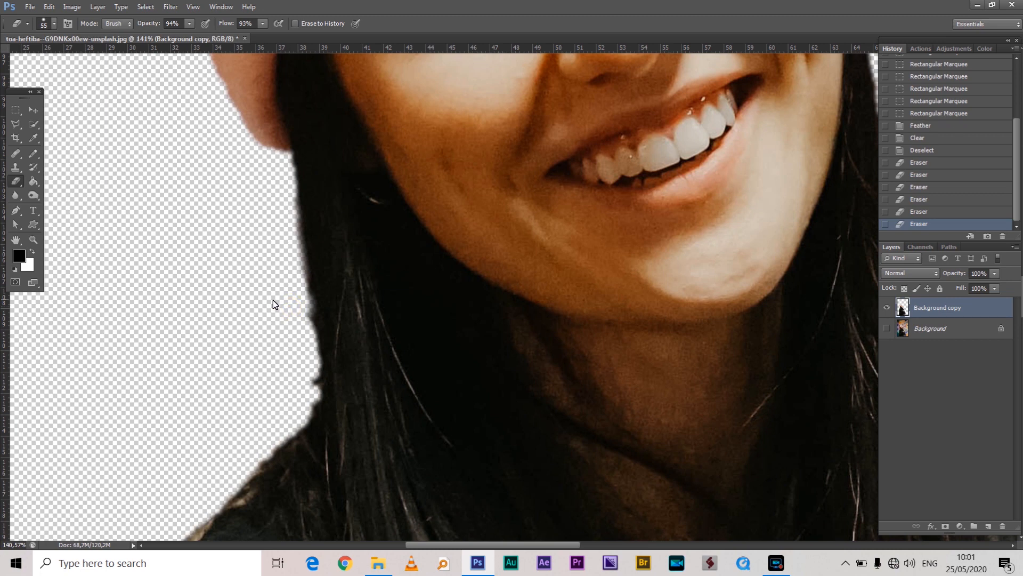
pyautogui.moveTo(286, 288)
pyautogui.mouseDown()
pyautogui.moveTo(293, 336)
pyautogui.moveTo(274, 199)
pyautogui.moveTo(277, 214)
pyautogui.mouseUp()
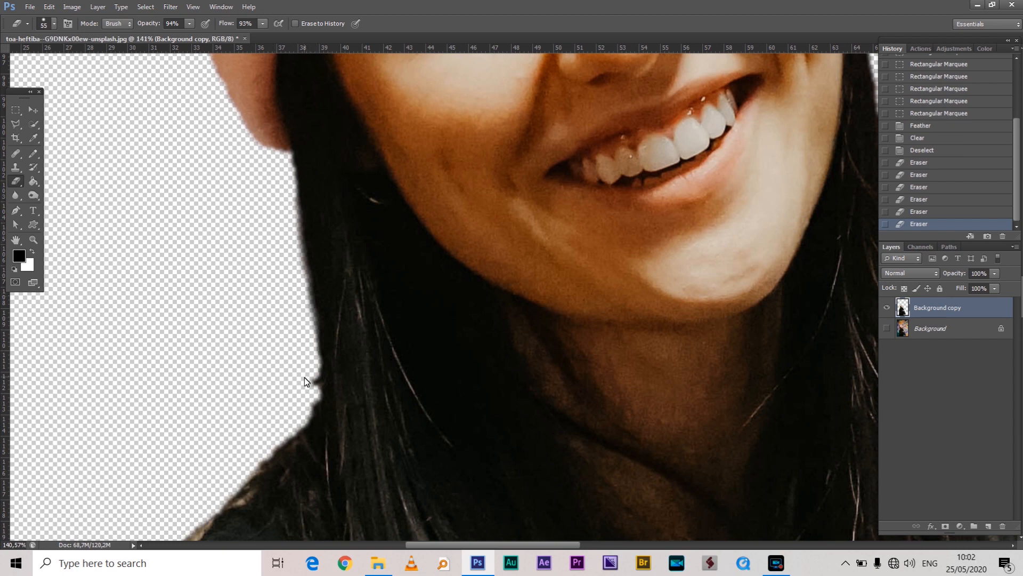
pyautogui.moveTo(299, 376)
pyautogui.mouseDown()
pyautogui.moveTo(285, 413)
pyautogui.moveTo(346, 239)
pyautogui.mouseUp()
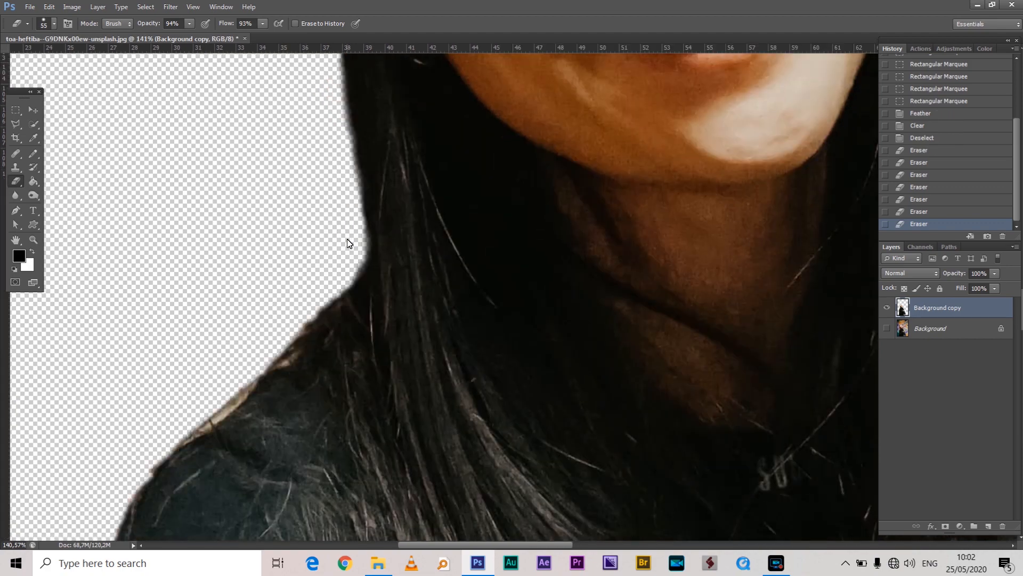
# Step: Erase the light leftover fringe along the shoulder's edge, from the hair down to the upper sleeve
pyautogui.moveTo(324, 289)
pyautogui.mouseDown()
pyautogui.moveTo(240, 354)
pyautogui.moveTo(256, 287)
pyautogui.mouseUp()
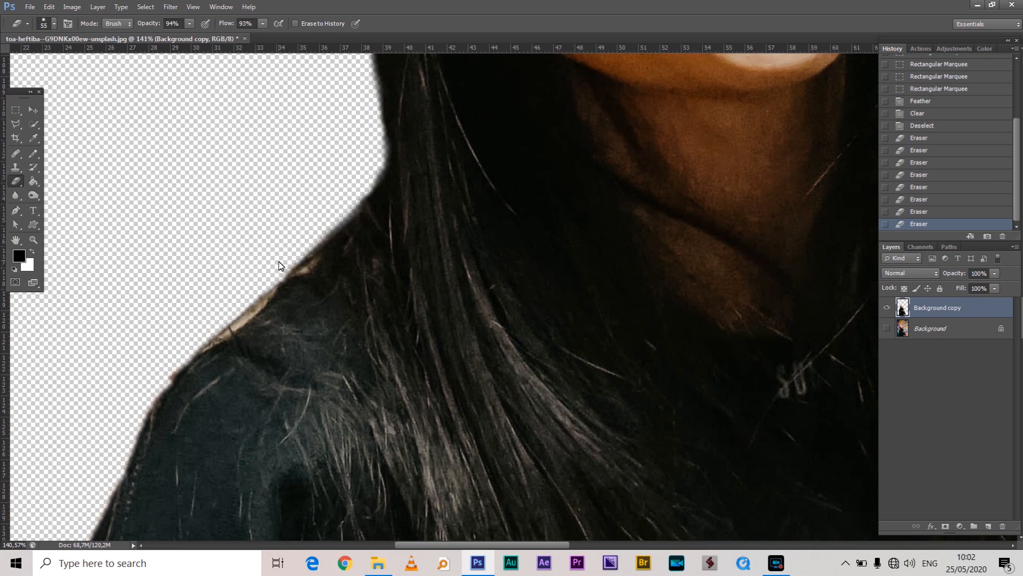
pyautogui.click(300, 253)
pyautogui.moveTo(298, 254)
pyautogui.mouseDown()
pyautogui.moveTo(279, 256)
pyautogui.moveTo(217, 327)
pyautogui.moveTo(168, 356)
pyautogui.mouseUp()
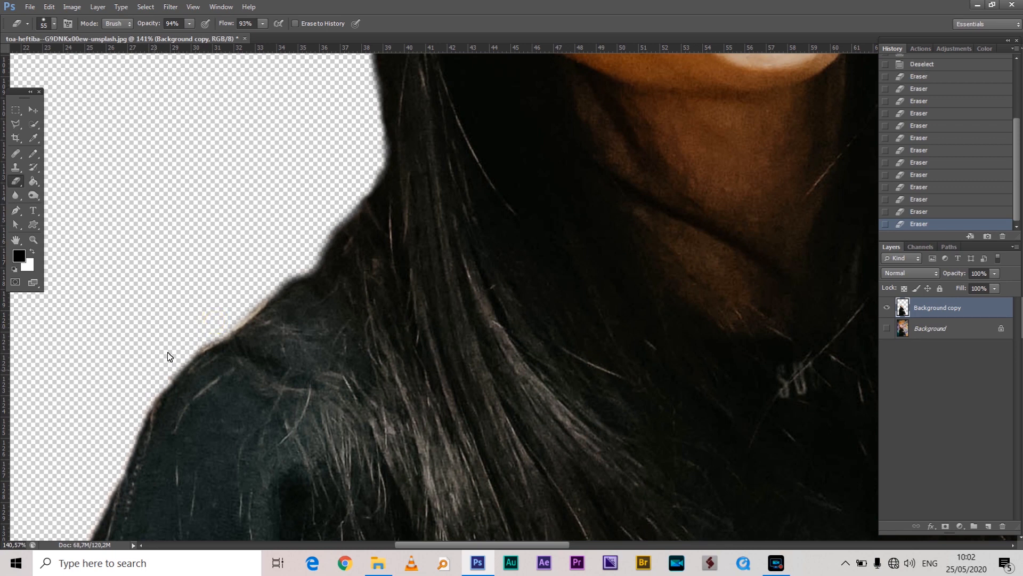
pyautogui.moveTo(231, 313)
pyautogui.mouseDown()
pyautogui.moveTo(254, 293)
pyautogui.moveTo(277, 240)
pyautogui.mouseUp()
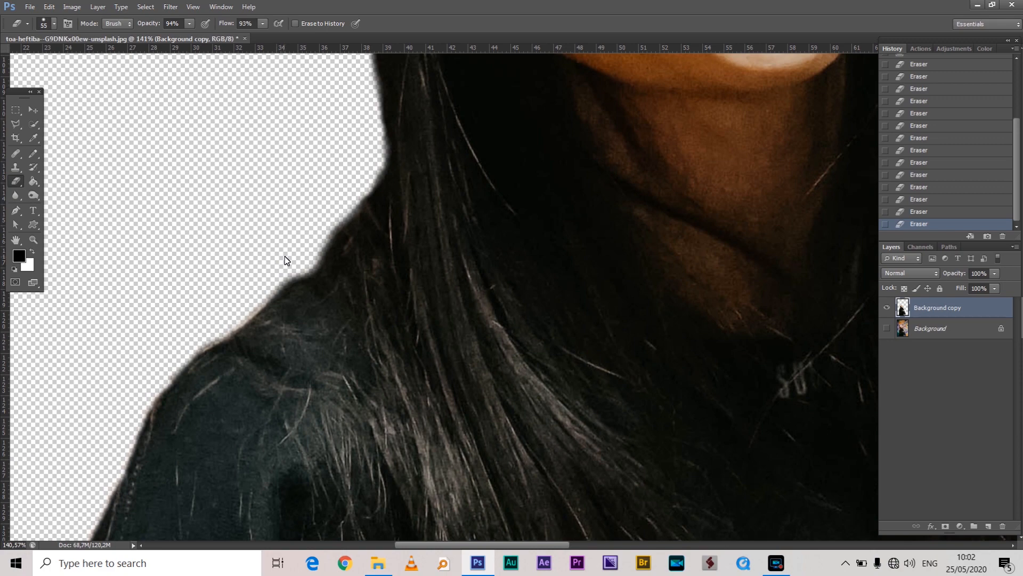
# Step: Erase the jagged reddish fringe along the hair edge on the other side of the face, down to the shoulder
pyautogui.scroll(-5, 458, 329)
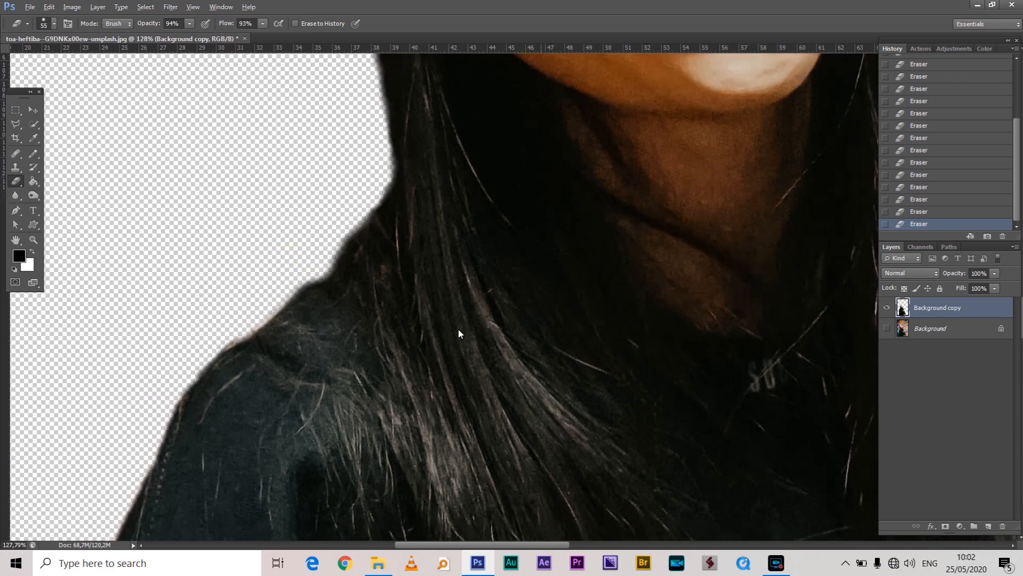
pyautogui.scroll(4, 583, 263)
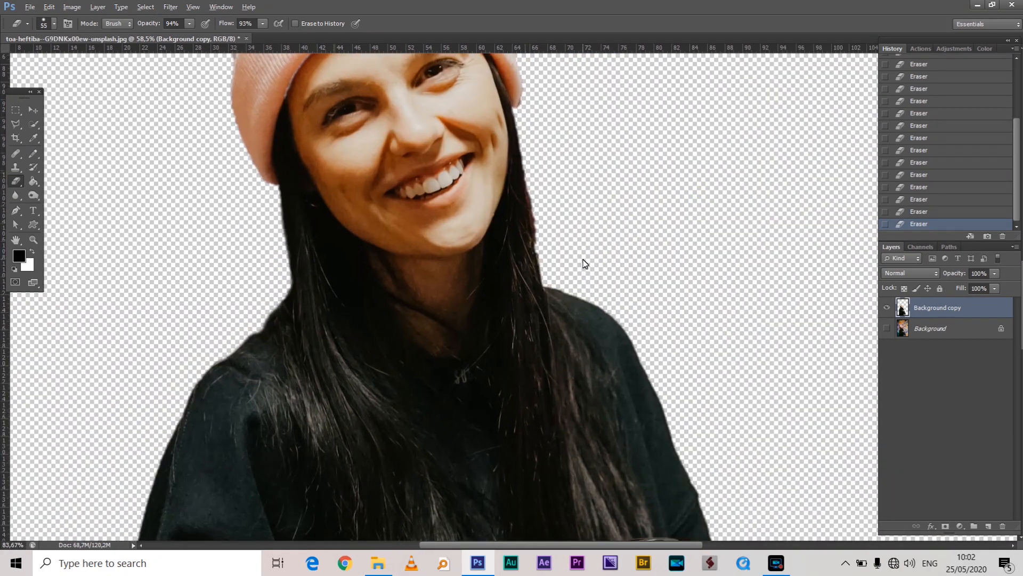
pyautogui.scroll(3, 521, 187)
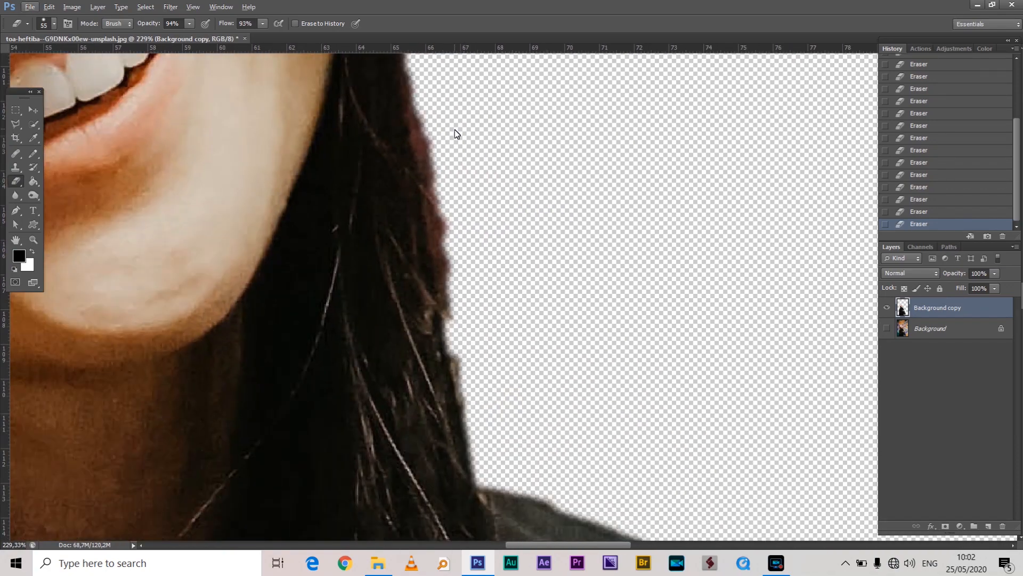
pyautogui.moveTo(454, 130)
pyautogui.mouseDown()
pyautogui.moveTo(481, 332)
pyautogui.moveTo(497, 402)
pyautogui.moveTo(516, 422)
pyautogui.mouseUp()
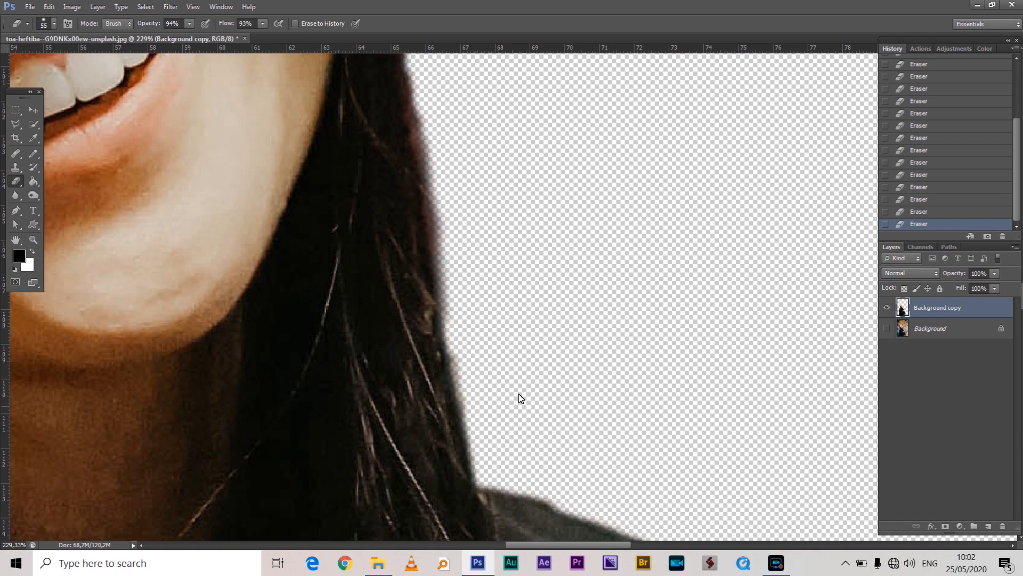
# Step: Smooth the remaining reddish hair edge beside the cheek and mouth with further eraser strokes
pyautogui.scroll(10, 539, 251)
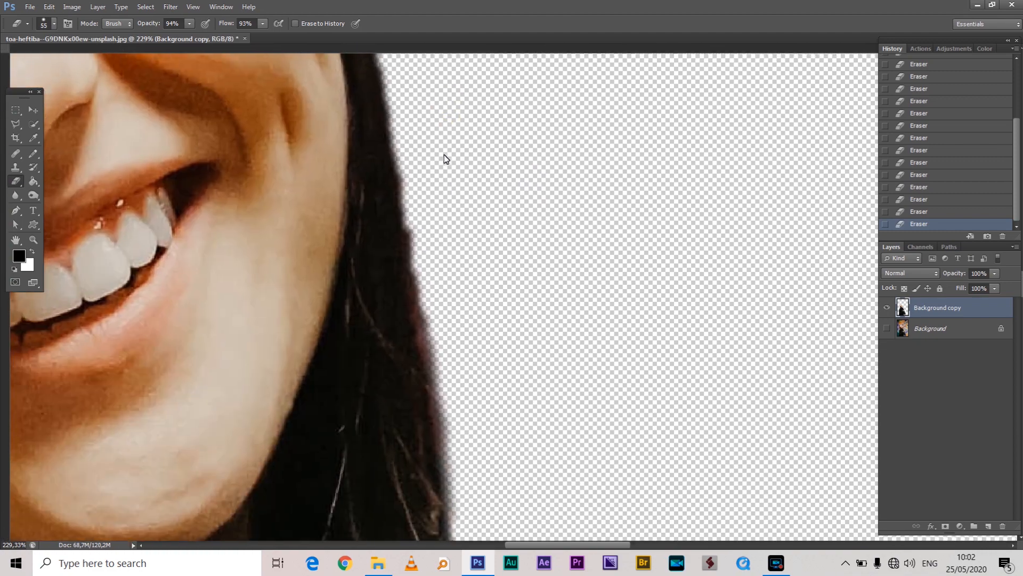
pyautogui.scroll(2, 437, 176)
pyautogui.moveTo(436, 203)
pyautogui.mouseDown()
pyautogui.moveTo(465, 334)
pyautogui.moveTo(496, 339)
pyautogui.mouseUp()
pyautogui.scroll(-5, 486, 229)
pyautogui.scroll(-8, 469, 208)
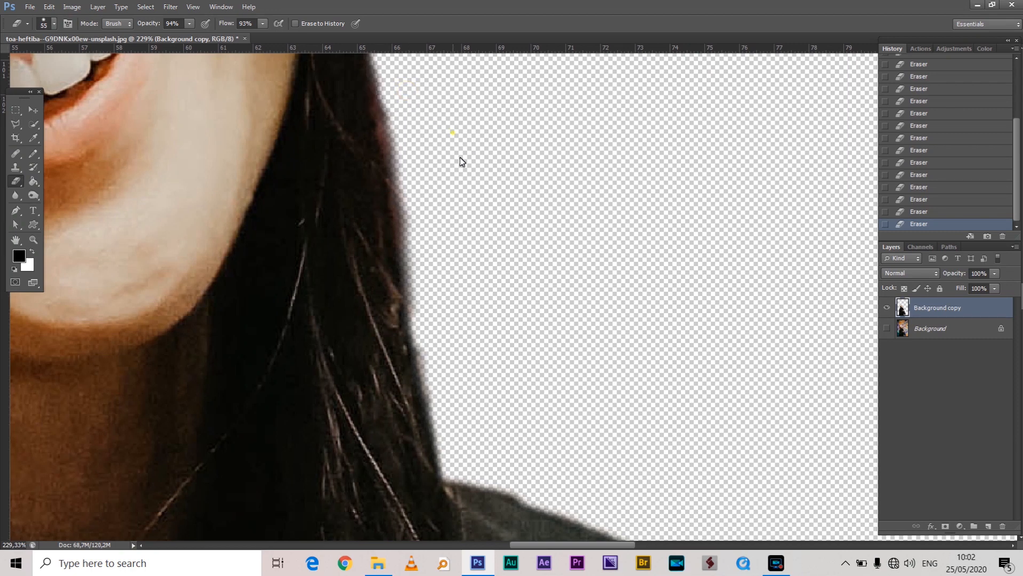
pyautogui.scroll(3, 459, 158)
pyautogui.moveTo(421, 157); pyautogui.dragTo(462, 364)
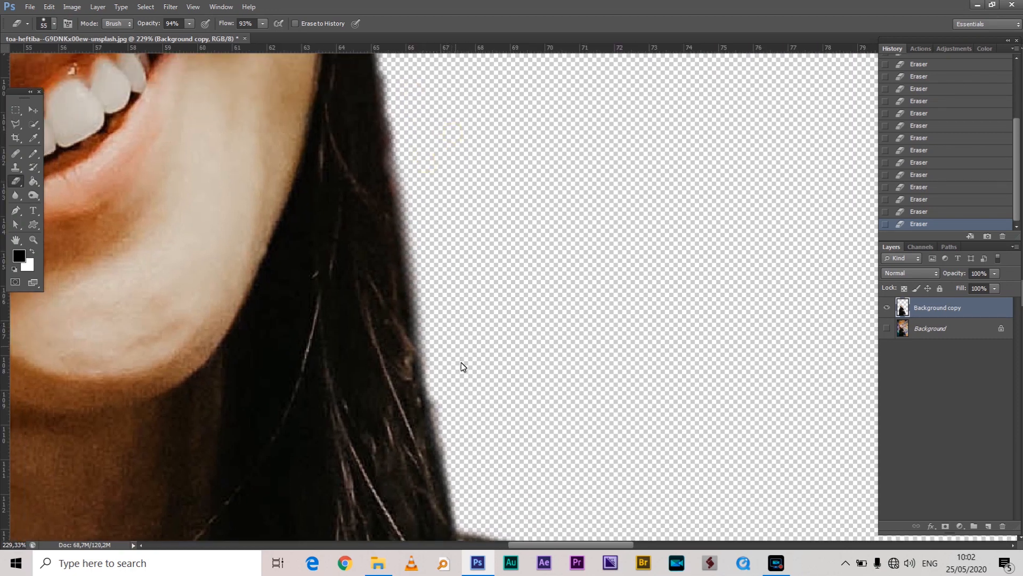
pyautogui.click(426, 142)
pyautogui.click(423, 121)
# Step: Inspect the cutout's edges around the cup, sleeves, hand and hem, and view the whole figure
pyautogui.scroll(-5, 484, 175)
pyautogui.scroll(-2, 536, 283)
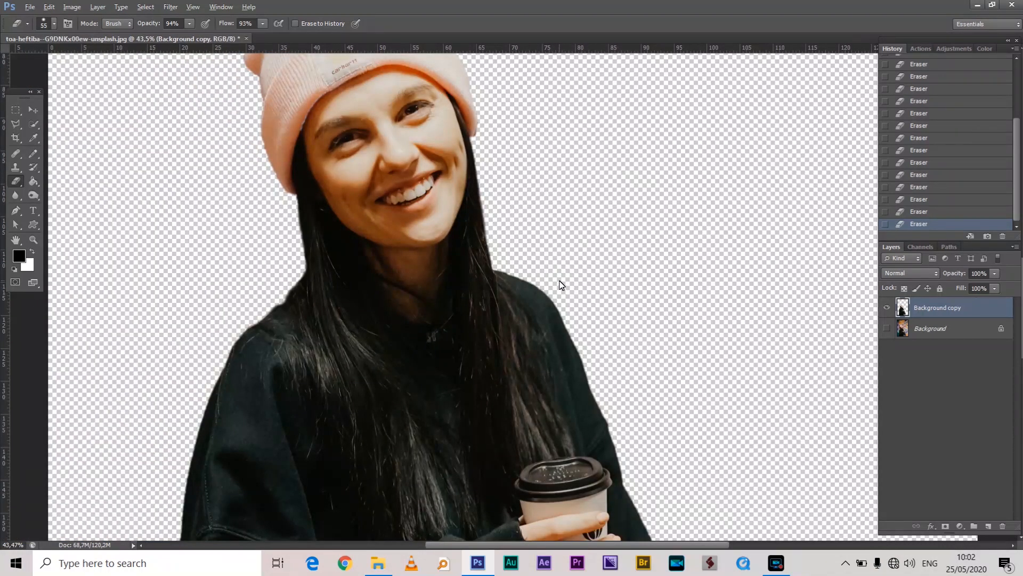
pyautogui.scroll(-2, 560, 284)
pyautogui.scroll(5, 548, 370)
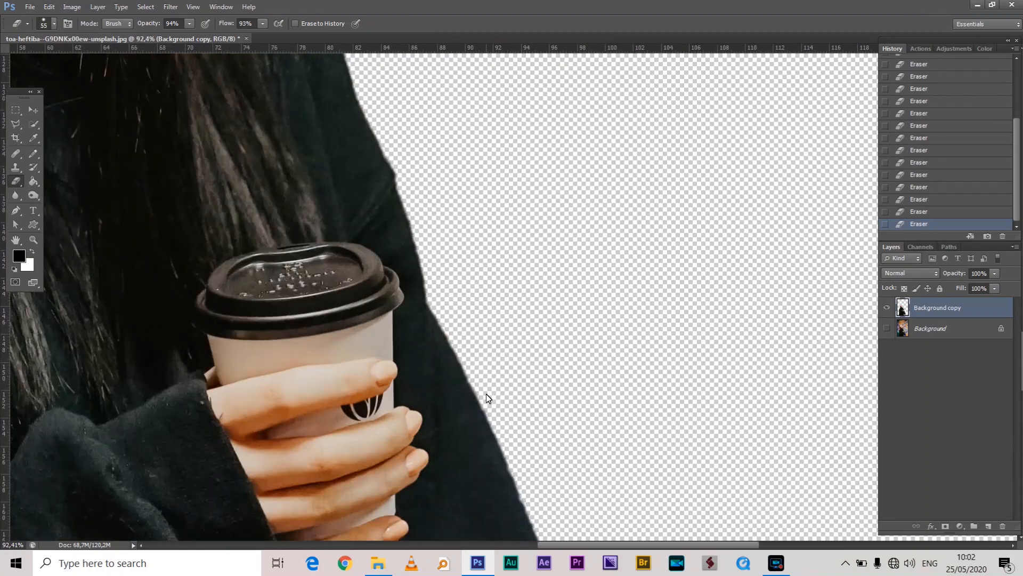
pyautogui.scroll(-10, 556, 425)
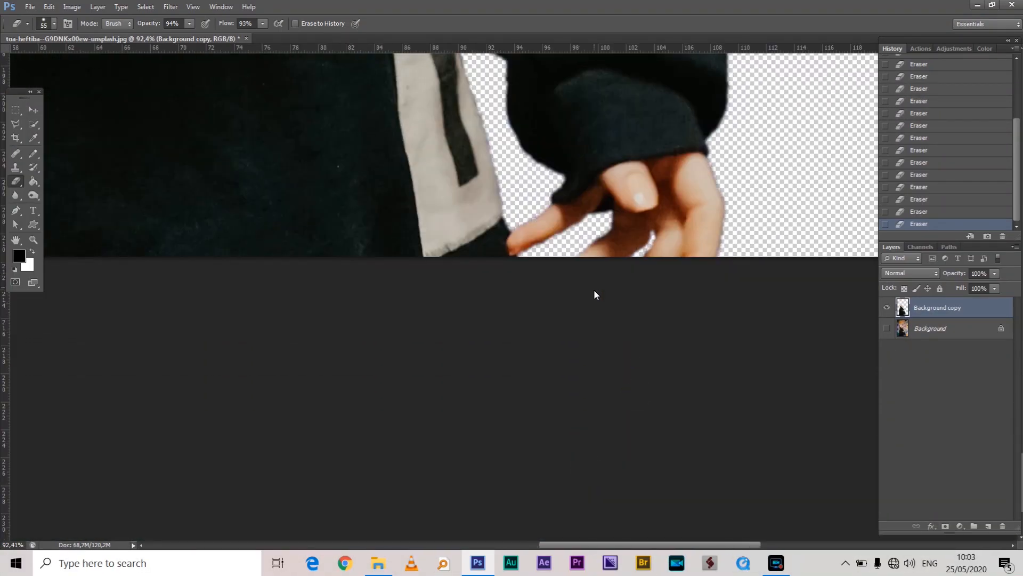
pyautogui.scroll(5, 594, 289)
pyautogui.moveTo(353, 260); pyautogui.dragTo(592, 264)
pyautogui.moveTo(155, 345); pyautogui.dragTo(463, 386)
pyautogui.scroll(-8, 464, 391)
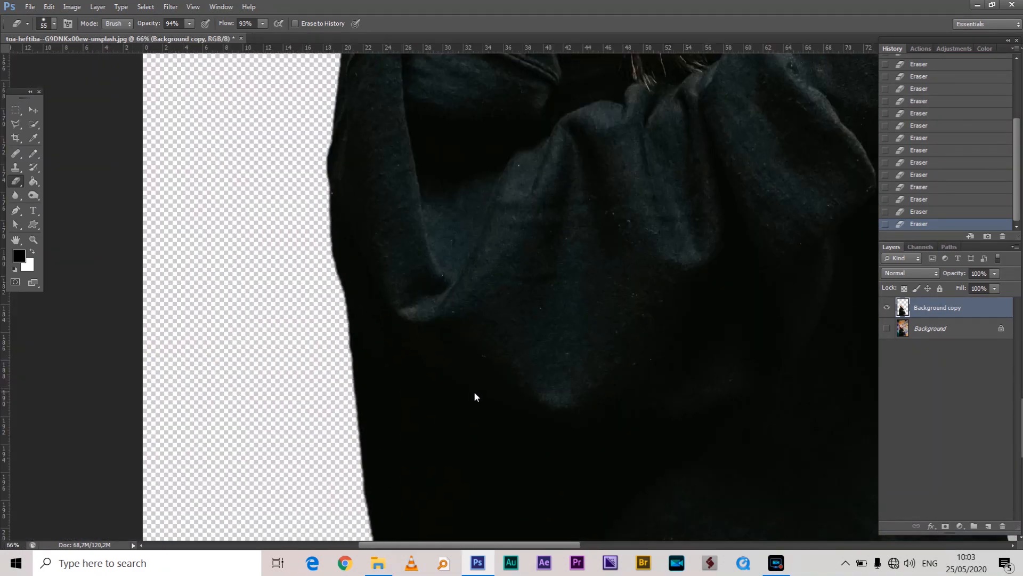
pyautogui.scroll(-3, 472, 391)
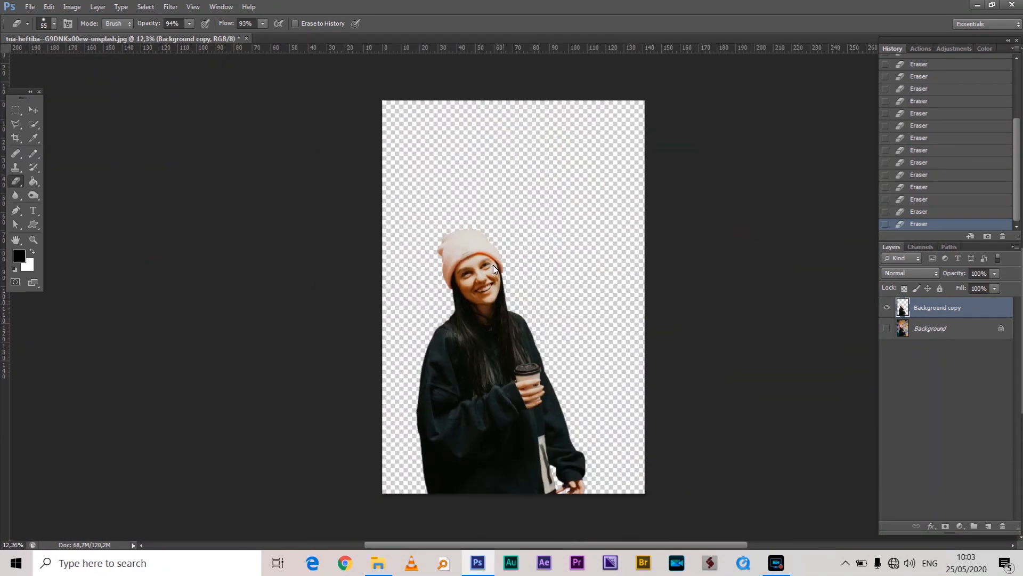
# Step: Move the cutout woman up the transparent canvas and back down to its bottom edge
pyautogui.click(33, 109)
pyautogui.moveTo(503, 415)
pyautogui.mouseDown()
pyautogui.moveTo(508, 254)
pyautogui.moveTo(543, 282)
pyautogui.moveTo(566, 352)
pyautogui.moveTo(580, 294)
pyautogui.moveTo(563, 328)
pyautogui.mouseUp()
pyautogui.moveTo(505, 240); pyautogui.dragTo(509, 213)
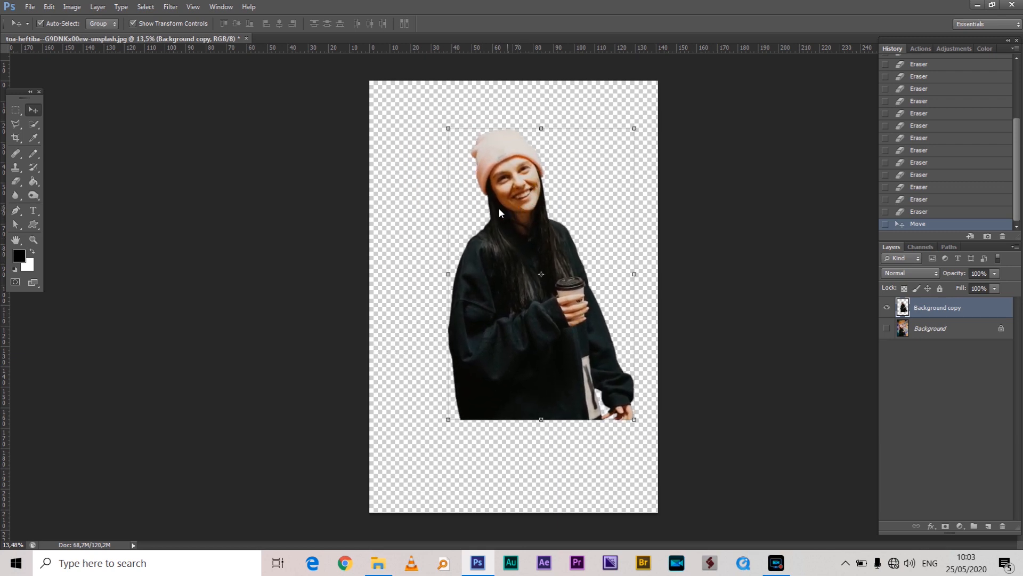
pyautogui.moveTo(504, 174); pyautogui.dragTo(479, 276)
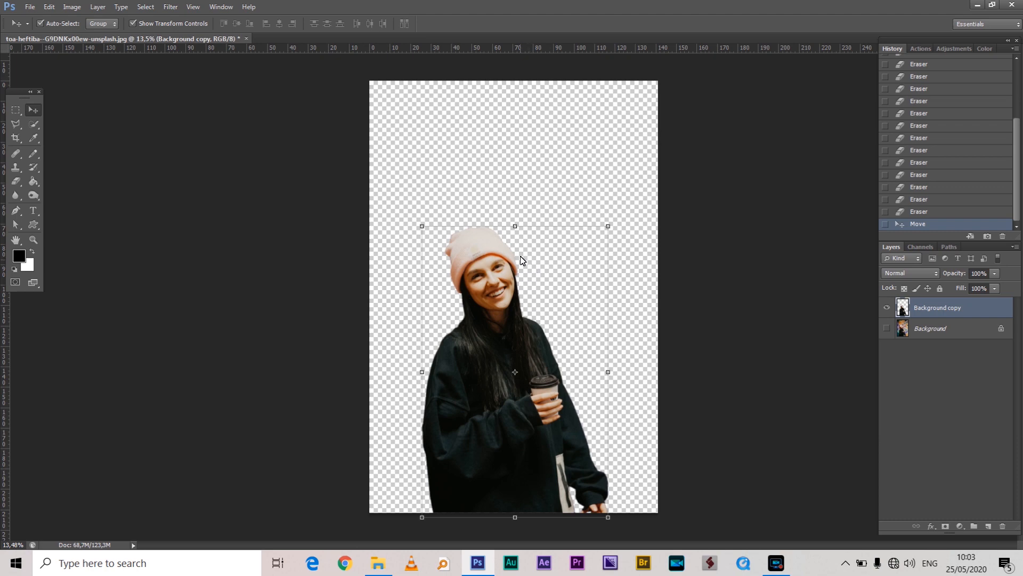
pyautogui.click(609, 227)
pyautogui.doubleClick(523, 318)
pyautogui.click(30, 7)
pyautogui.moveTo(49, 7)
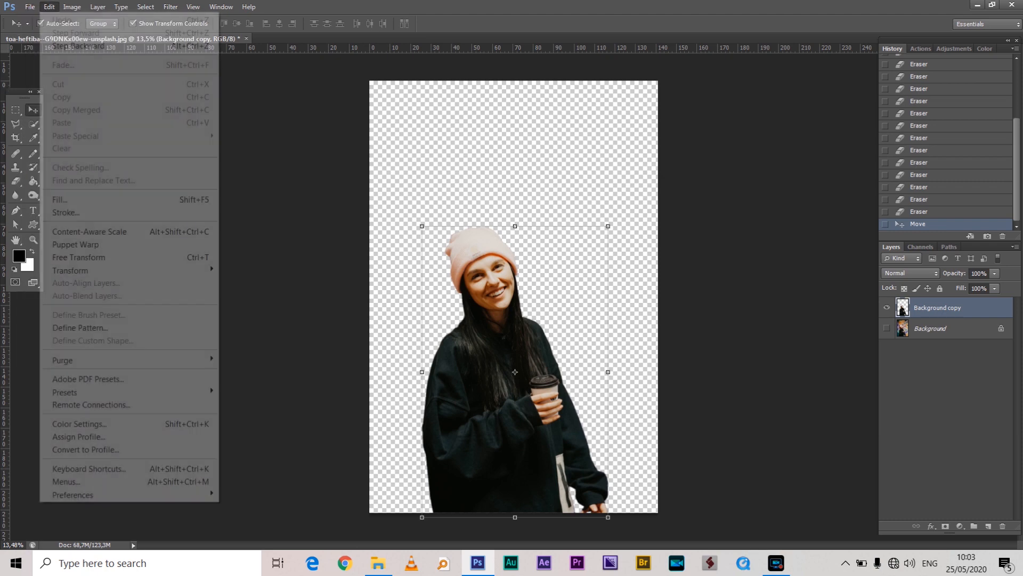
pyautogui.click(463, 7)
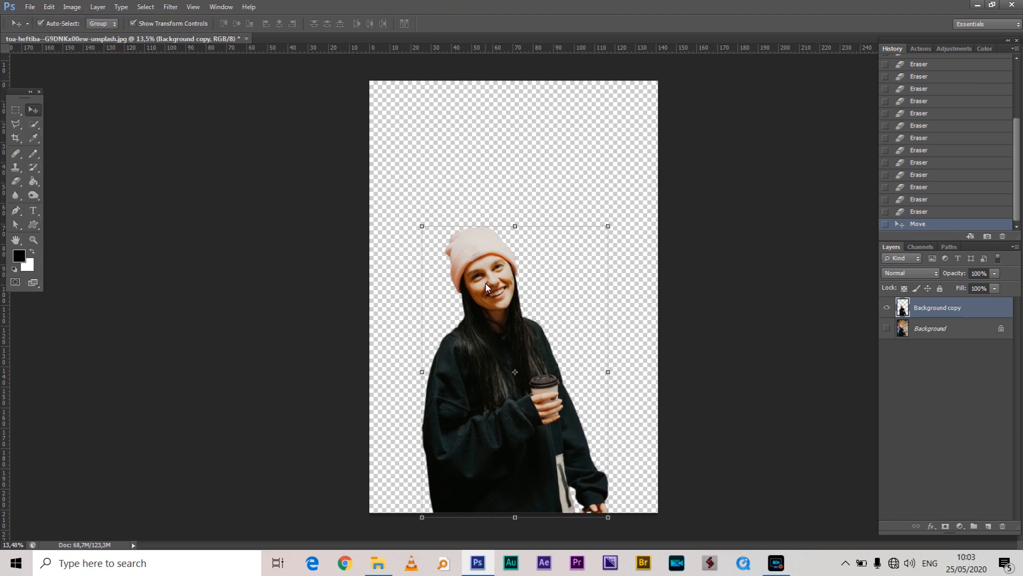
pyautogui.click(30, 7)
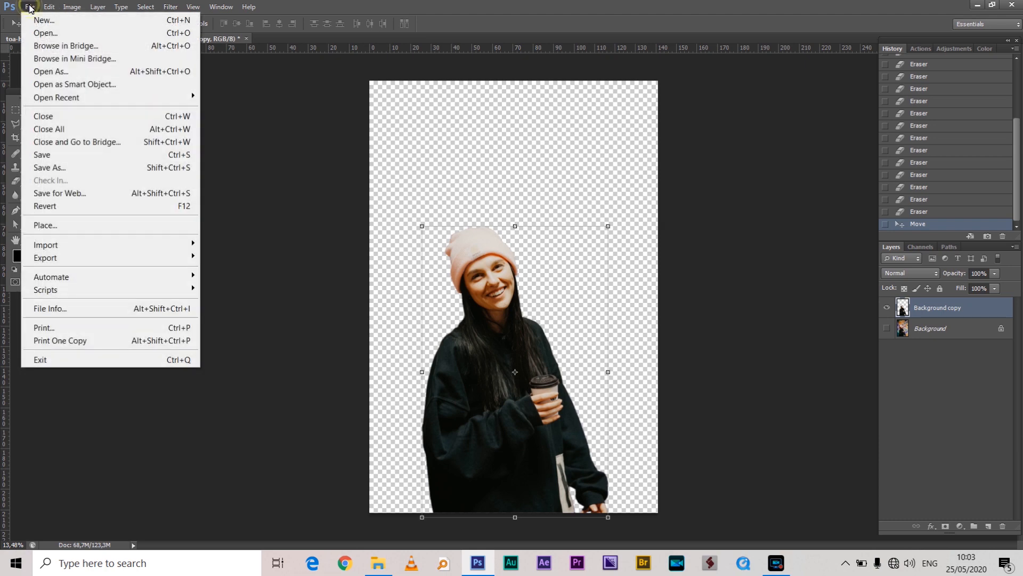
# Step: Start opening an image and browse from Local Disk (H:) to the BG 1 folder inside EDITING
pyautogui.click(46, 33)
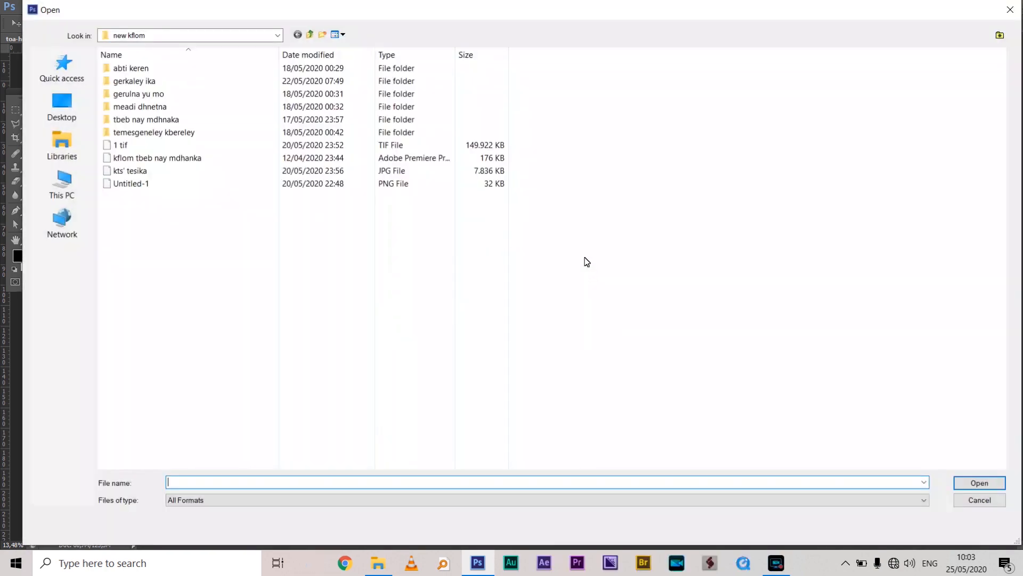
pyautogui.click(65, 184)
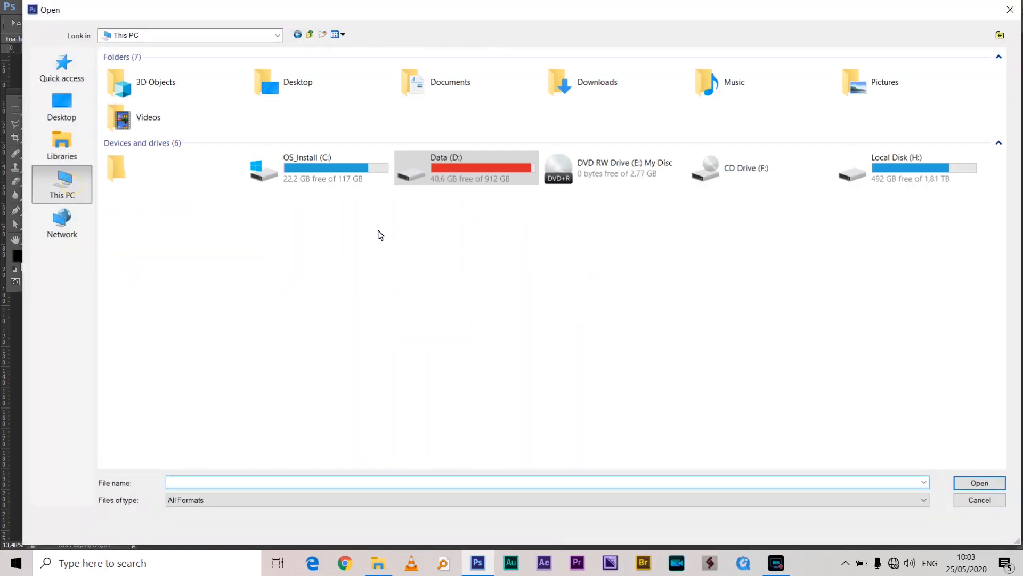
pyautogui.doubleClick(940, 169)
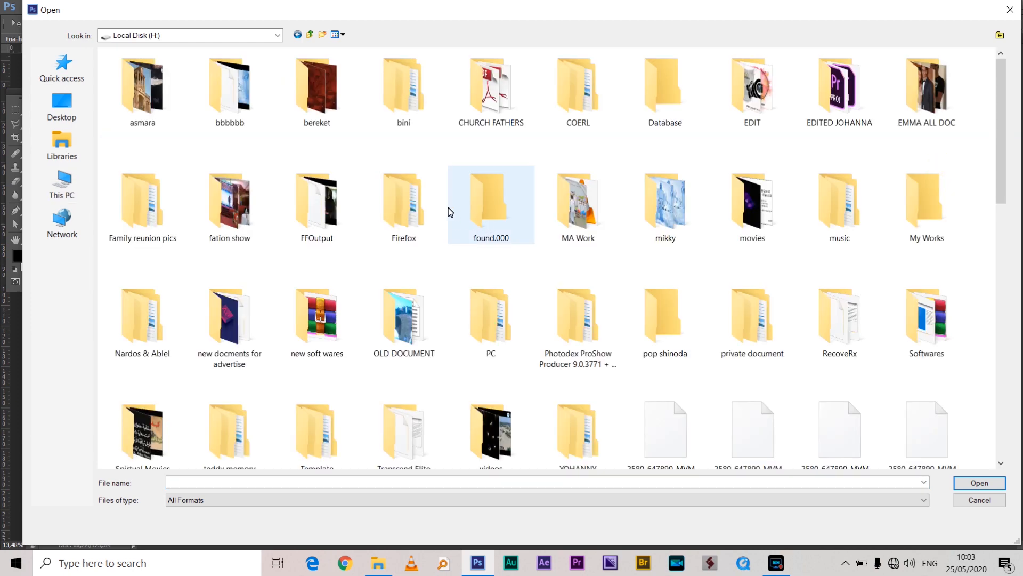
pyautogui.doubleClick(935, 96)
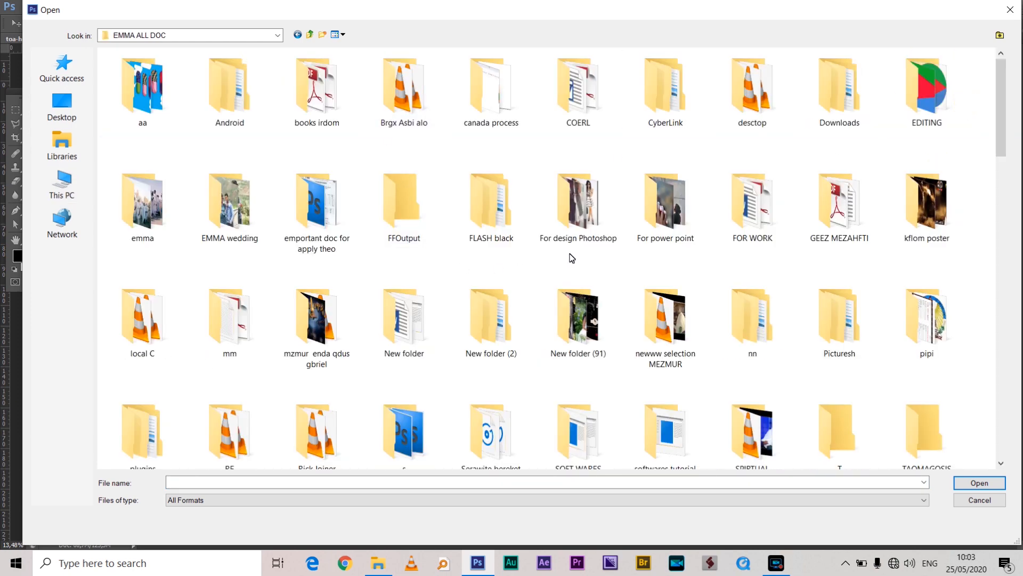
pyautogui.doubleClick(930, 94)
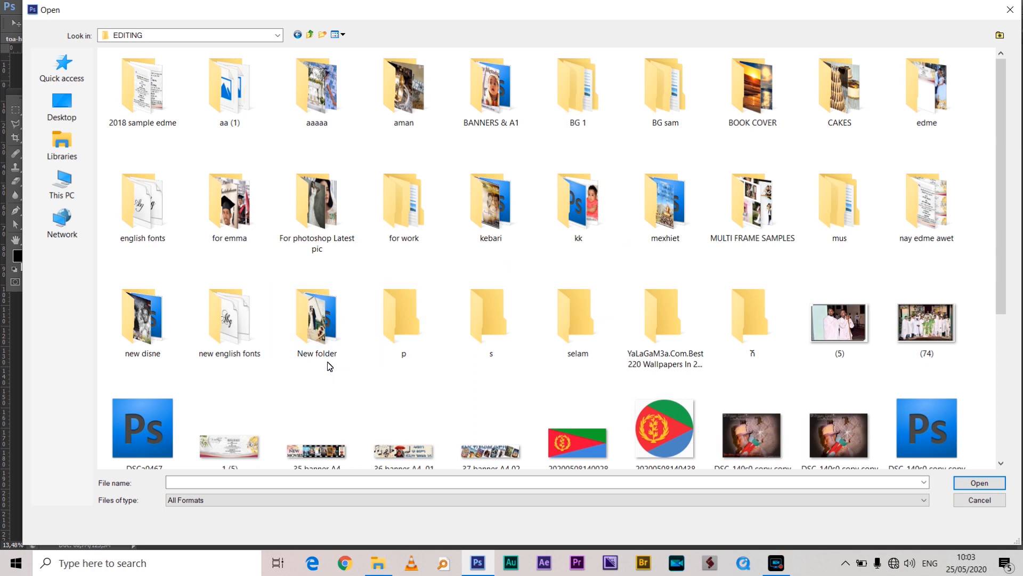
pyautogui.doubleClick(581, 85)
# Step: Show the BG 1 contents as large icons and enter the 1111 folder
pyautogui.rightClick(231, 181)
pyautogui.moveTo(273, 192)
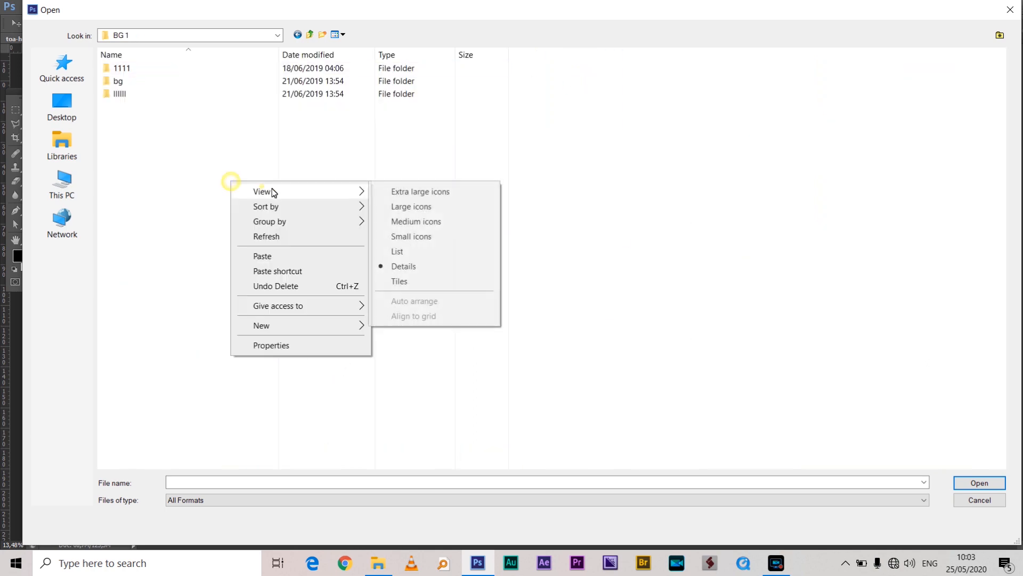
pyautogui.click(389, 204)
pyautogui.click(155, 133)
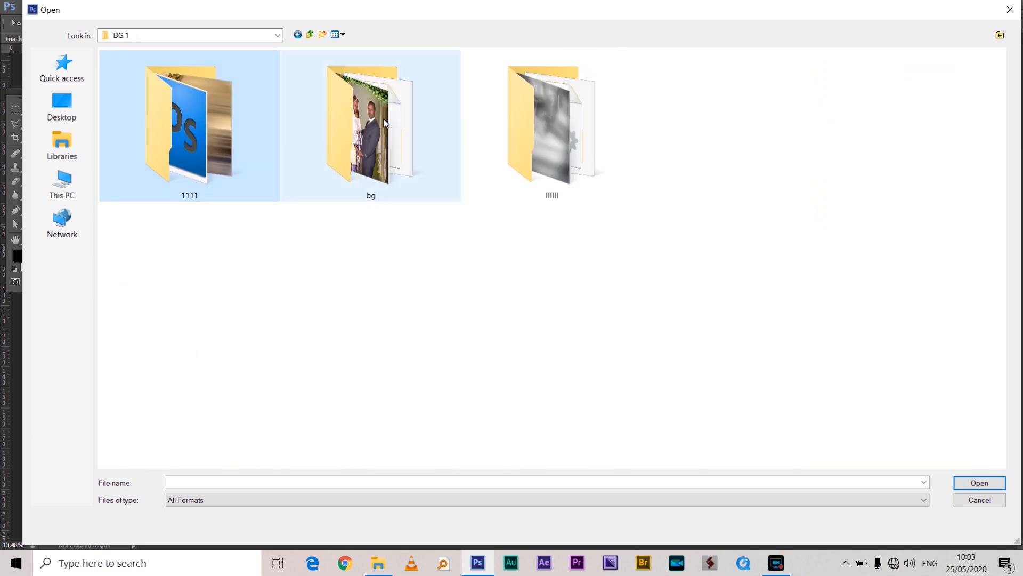
pyautogui.doubleClick(150, 124)
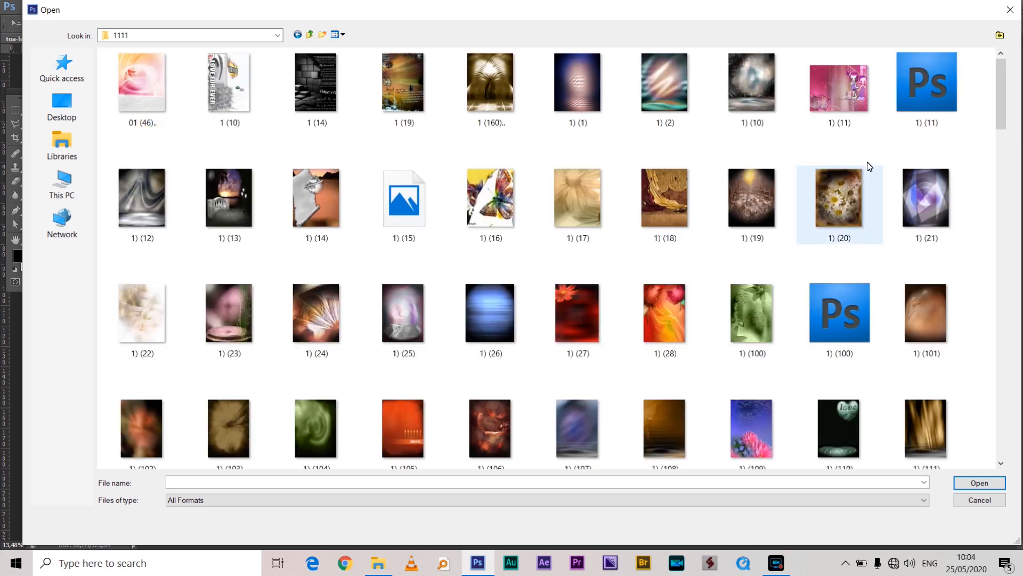
# Step: Browse the background thumbnails in the 1111 folder and open the image 1) (21)
pyautogui.click(586, 205)
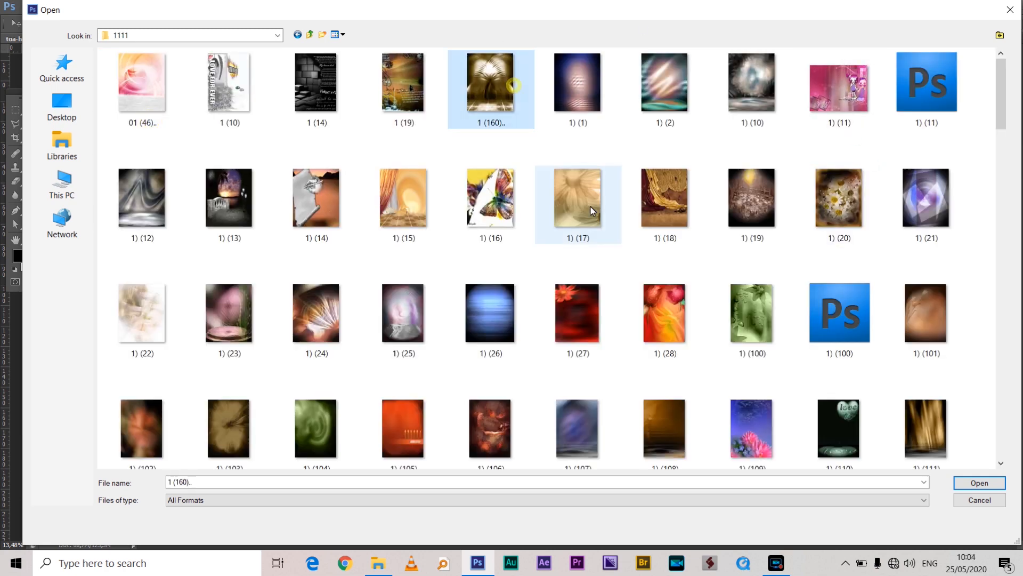
pyautogui.click(752, 209)
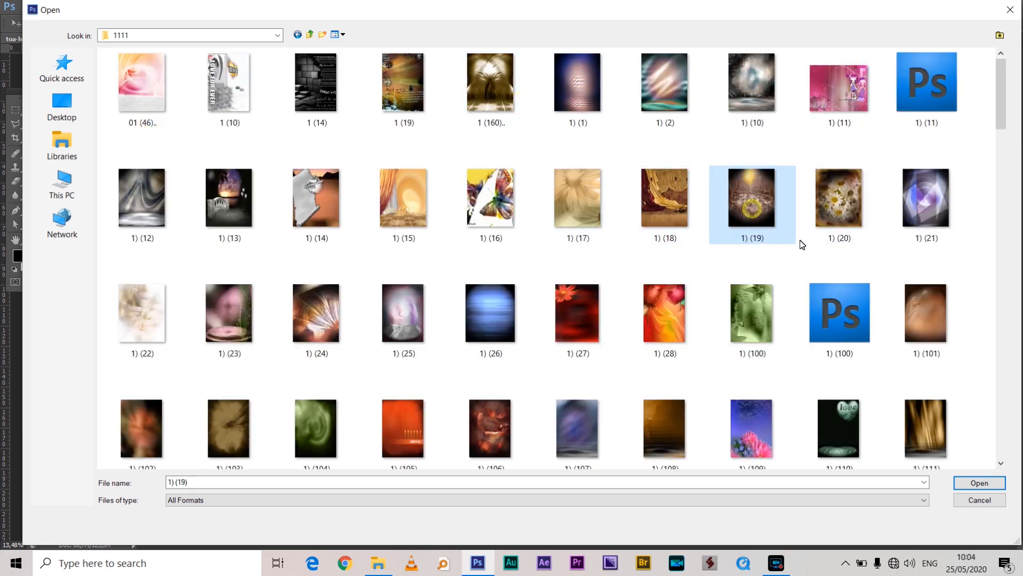
pyautogui.click(851, 199)
pyautogui.click(928, 200)
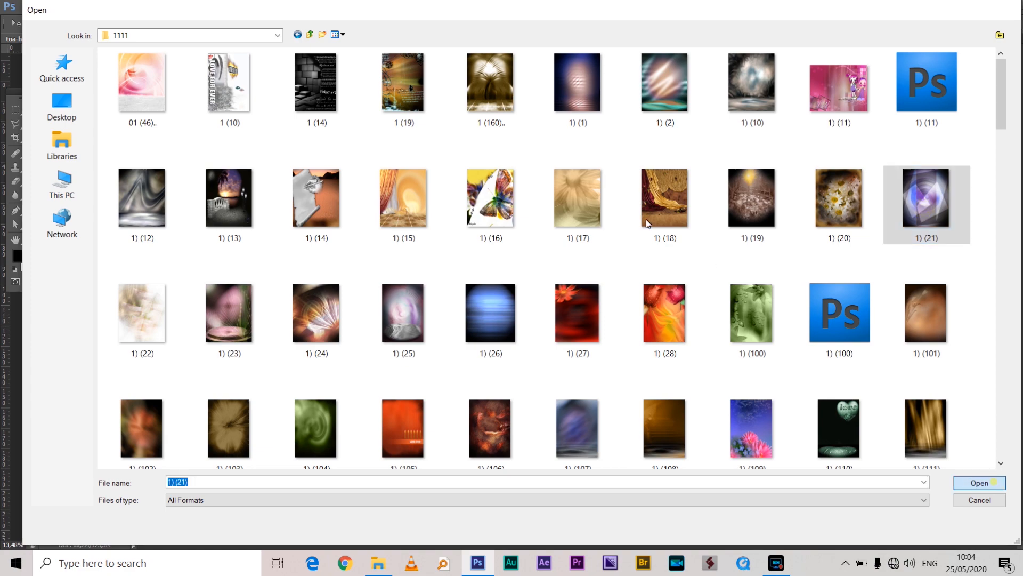
pyautogui.click(991, 482)
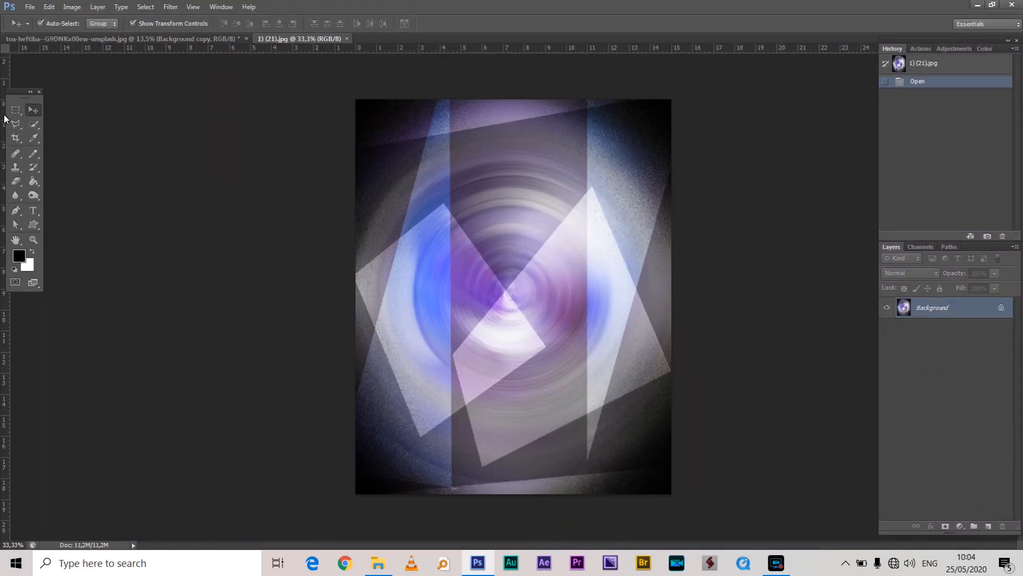
# Step: Copy the purple-blue abstract image into the portrait document with the Move tool and stretch it over the whole canvas
pyautogui.click(37, 110)
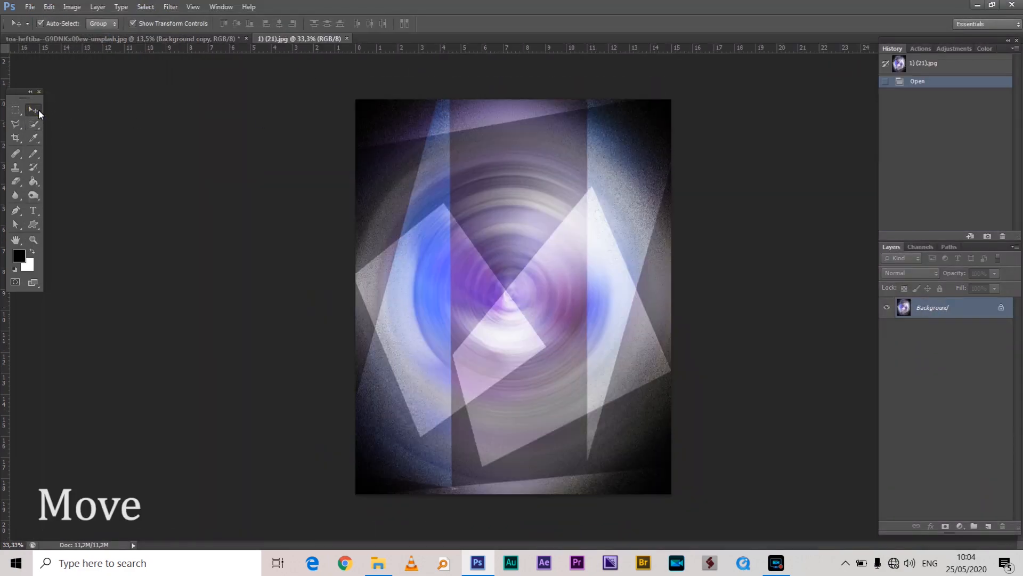
pyautogui.moveTo(507, 184); pyautogui.dragTo(472, 240)
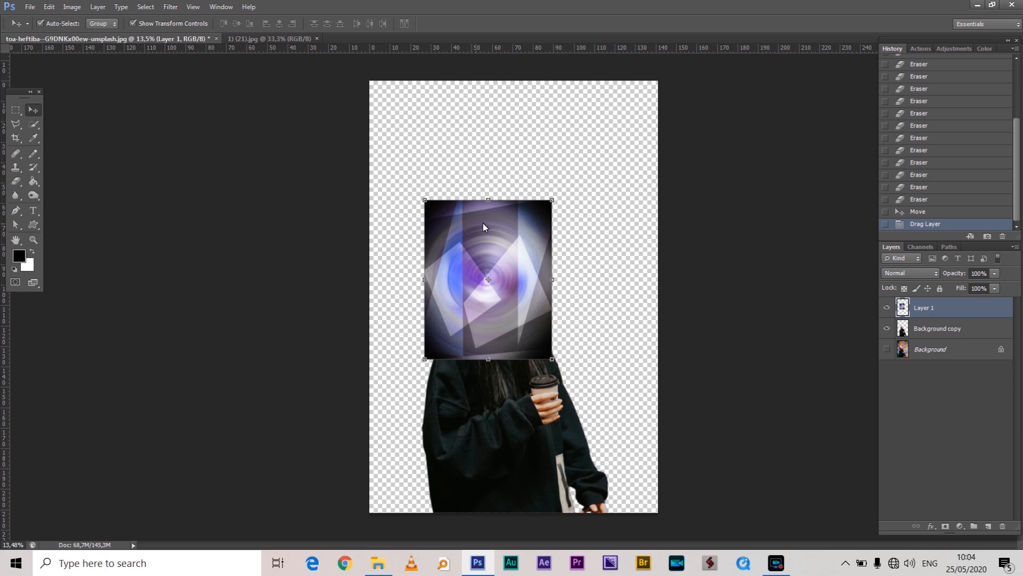
pyautogui.moveTo(552, 201); pyautogui.dragTo(658, 81)
pyautogui.moveTo(426, 360); pyautogui.dragTo(369, 510)
pyautogui.doubleClick(519, 191)
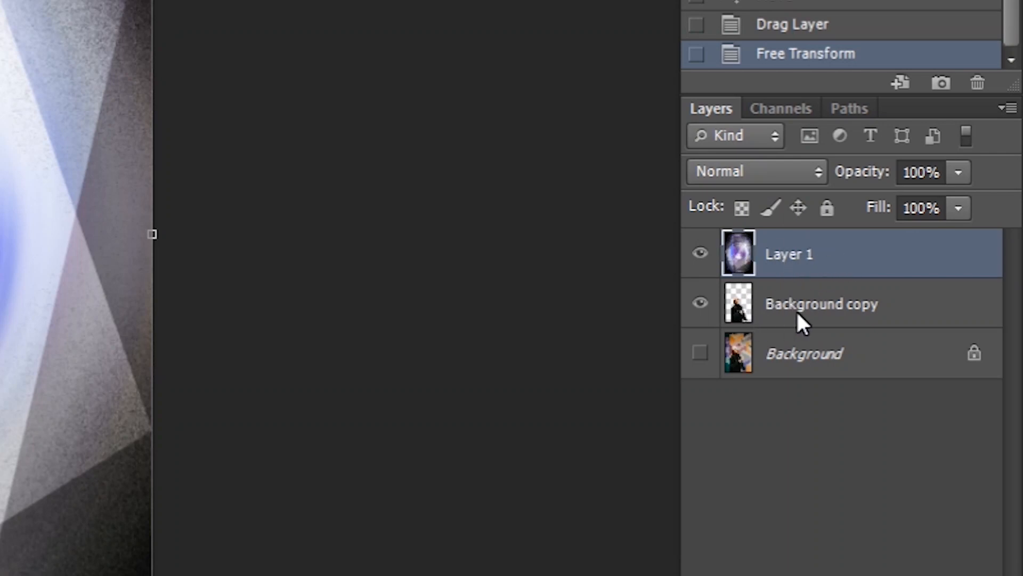
# Step: Move Layer 1 below the Background copy layer so the abstract image sits behind the woman
pyautogui.moveTo(870, 249); pyautogui.dragTo(844, 324)
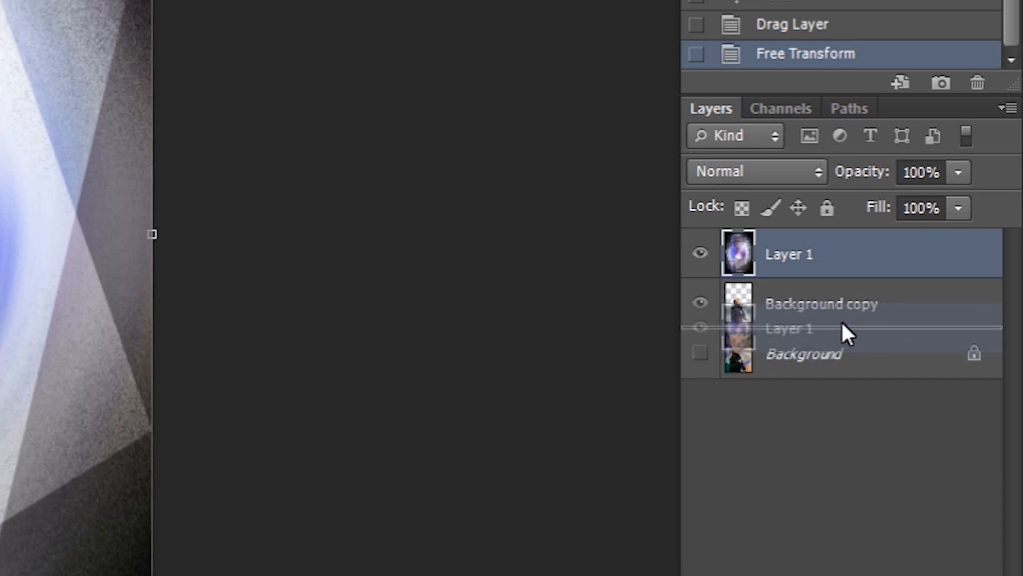
pyautogui.moveTo(851, 325); pyautogui.dragTo(849, 325)
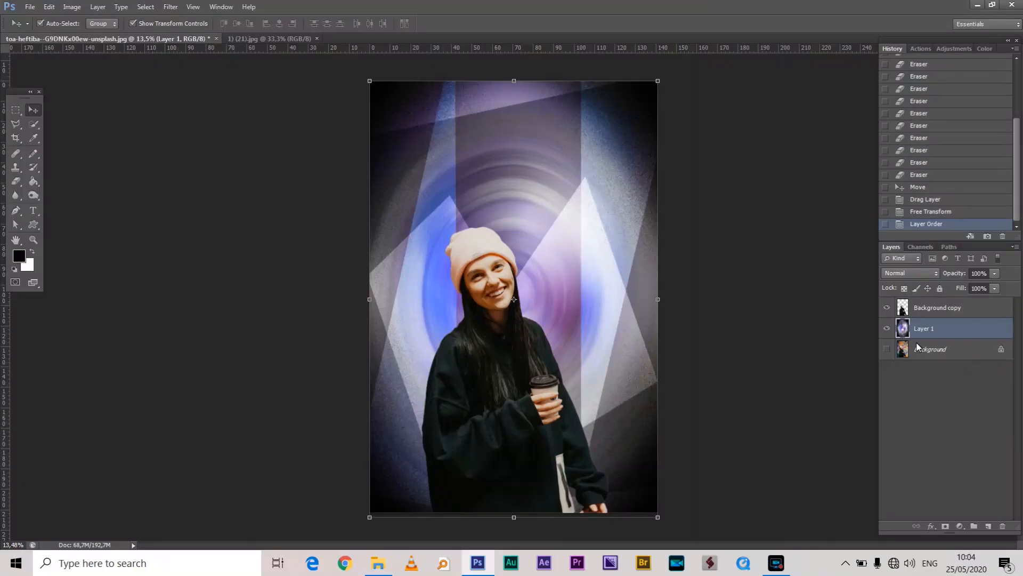
# Step: Scale the woman on the Background copy layer up proportionally from both upper corners so she fills most of the canvas
pyautogui.click(983, 309)
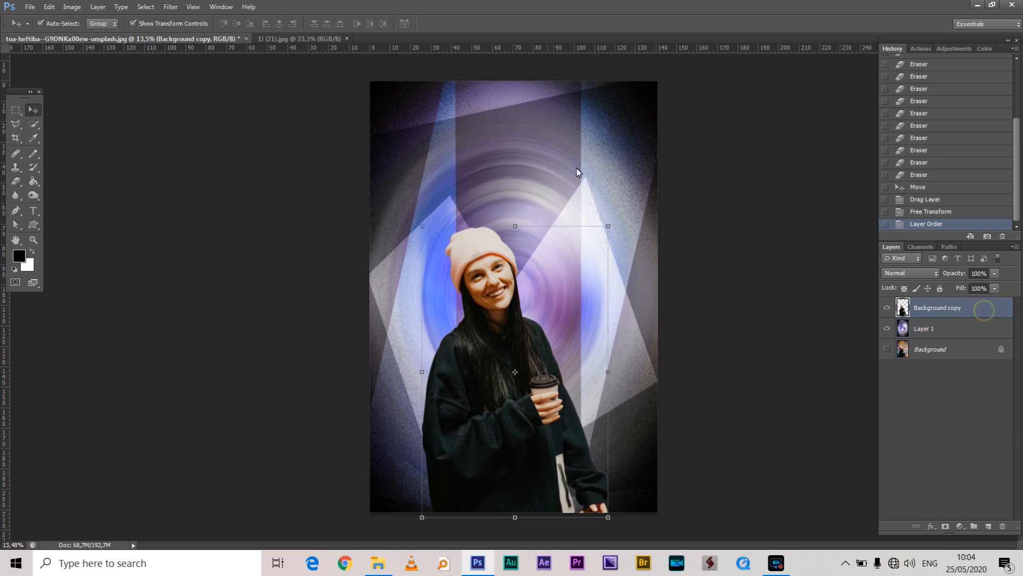
pyautogui.click(609, 224)
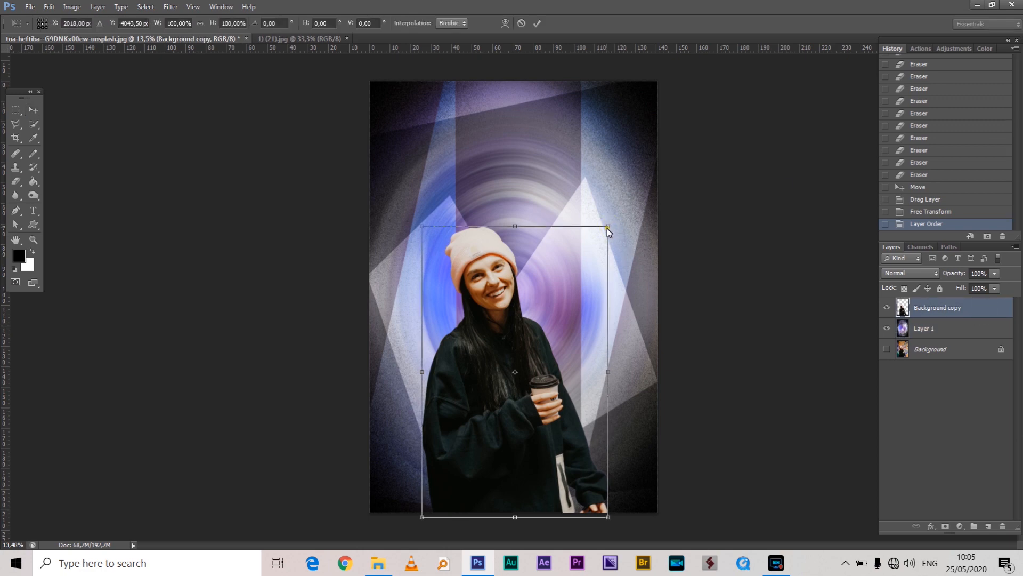
pyautogui.moveTo(613, 223); pyautogui.dragTo(640, 176)
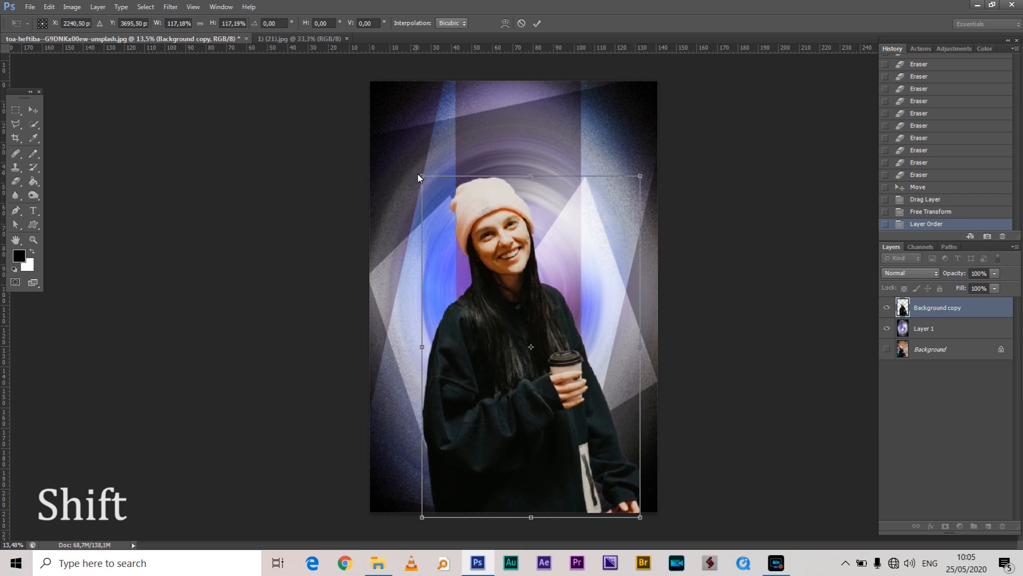
pyautogui.moveTo(419, 175); pyautogui.dragTo(388, 123)
pyautogui.press('Return')
# Step: Nudge the enlarged woman upward until the cutout's lower edge lines up with the canvas's bottom edge
pyautogui.press('Up')
pyautogui.press('Up')
pyautogui.press('Up')
pyautogui.press('Up')
pyautogui.press('Up')
pyautogui.press('Up')
pyautogui.click(750, 289)
pyautogui.click(441, 283)
pyautogui.press('Up')
pyautogui.press('Up')
pyautogui.press('Up')
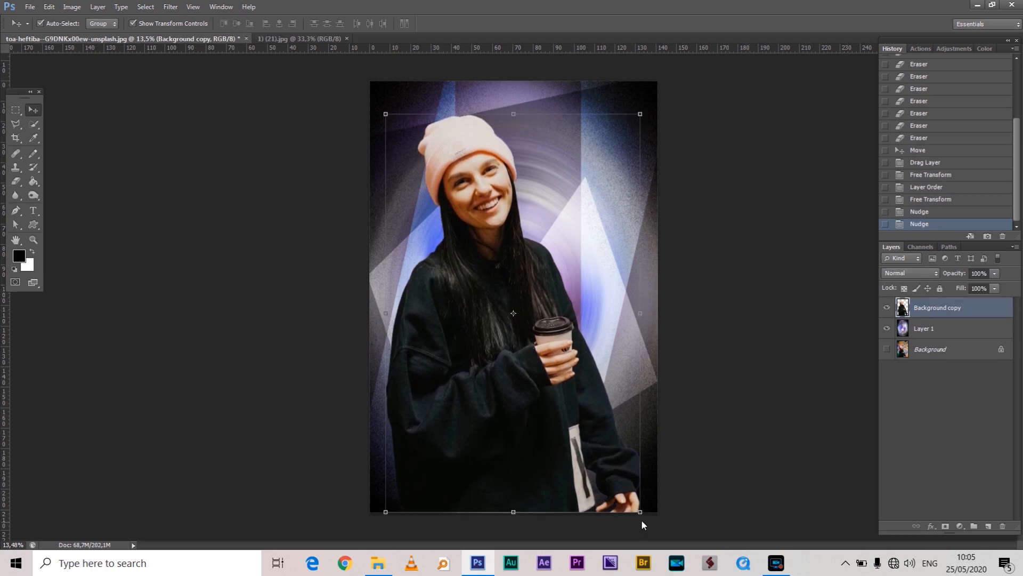
# Step: Deselect the layer and examine the composite of the woman on the abstract background, close up and as a whole
pyautogui.click(750, 422)
pyautogui.scroll(-3, 624, 414)
pyautogui.scroll(3, 630, 375)
pyautogui.scroll(2, 628, 379)
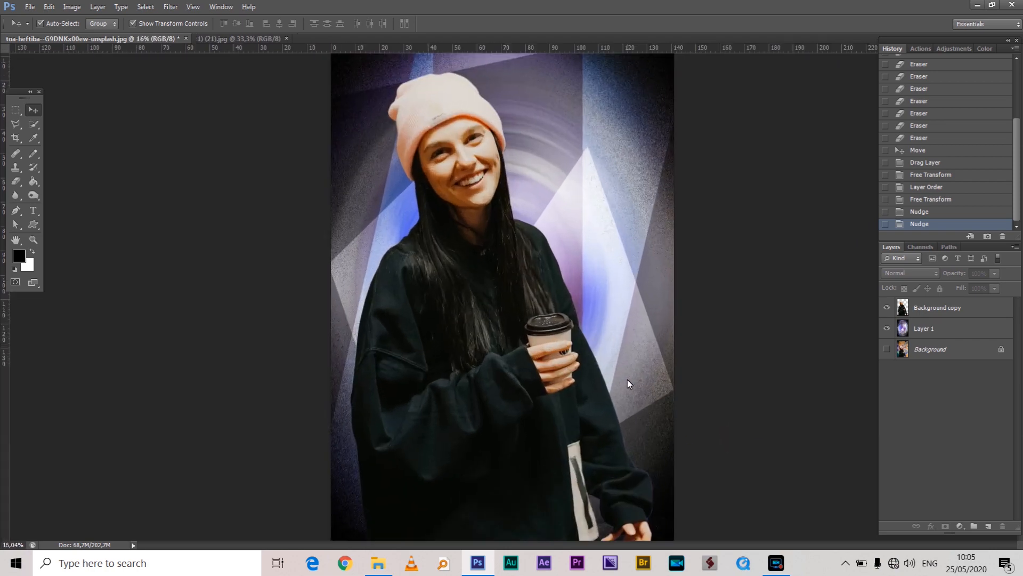
pyautogui.scroll(-3, 627, 379)
pyautogui.scroll(1, 628, 354)
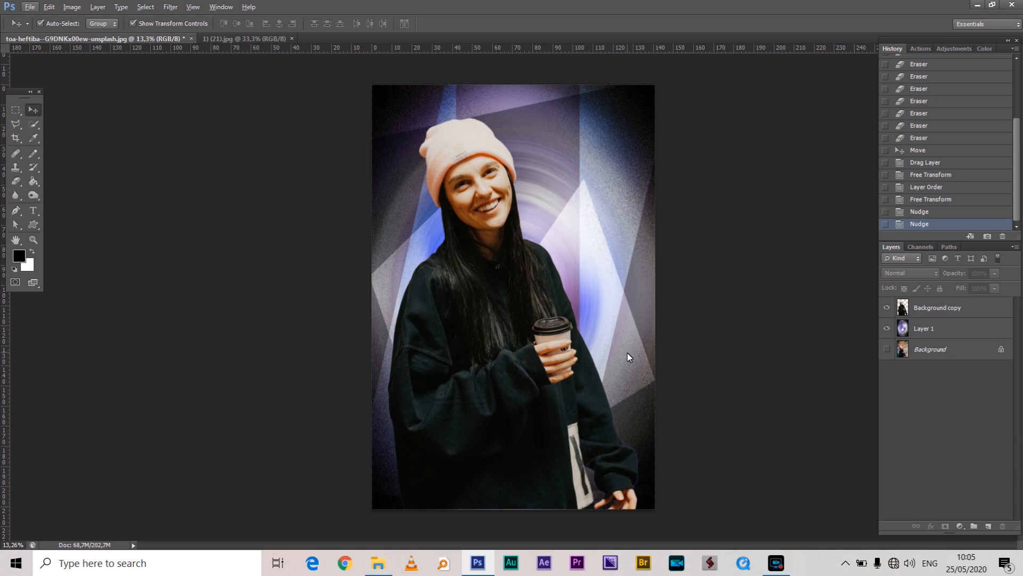
pyautogui.scroll(-4, 423, 267)
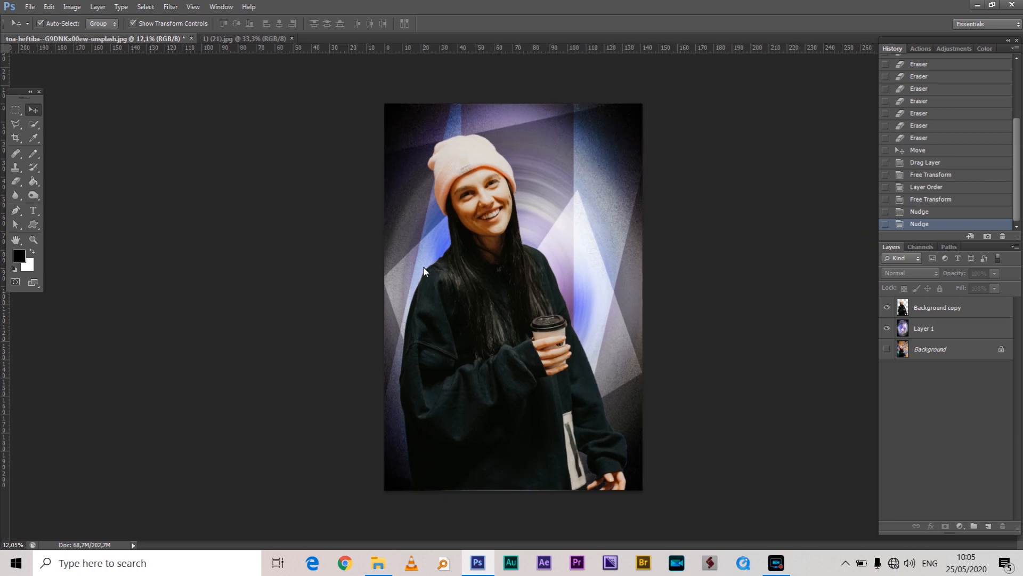